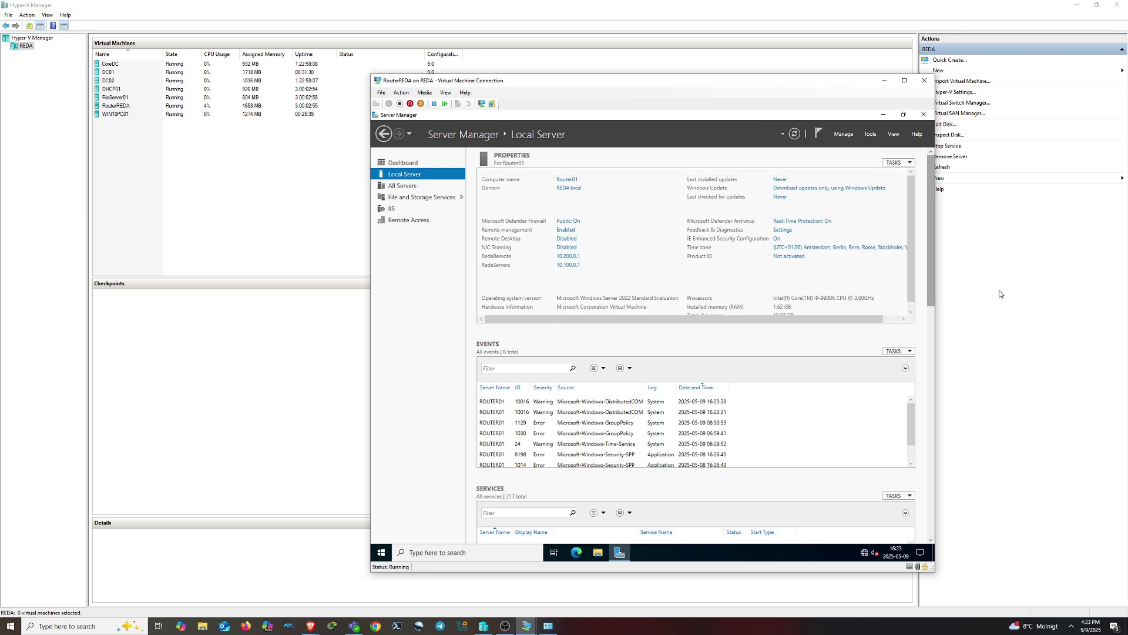
Review the properties of the RedaServers and RedaRemote private switches in Virtual Switch Manager, then close it without changes
{"action": "left_click", "coordinate": [1026, 288]}
{"action": "left_click", "coordinate": [971, 103]}
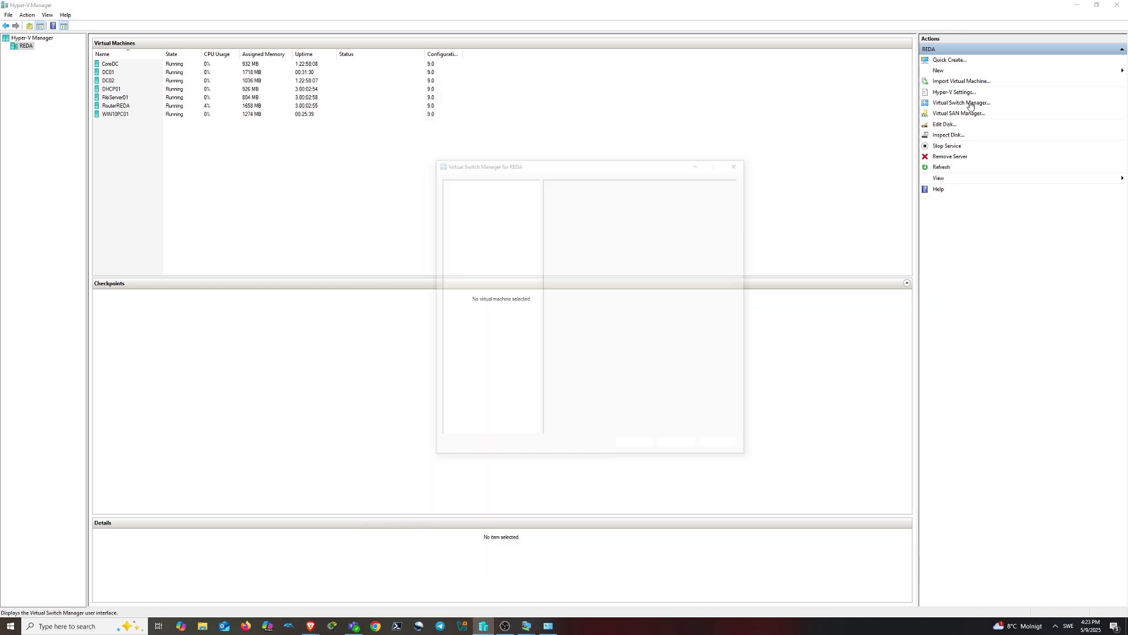
{"action": "left_click", "coordinate": [479, 200]}
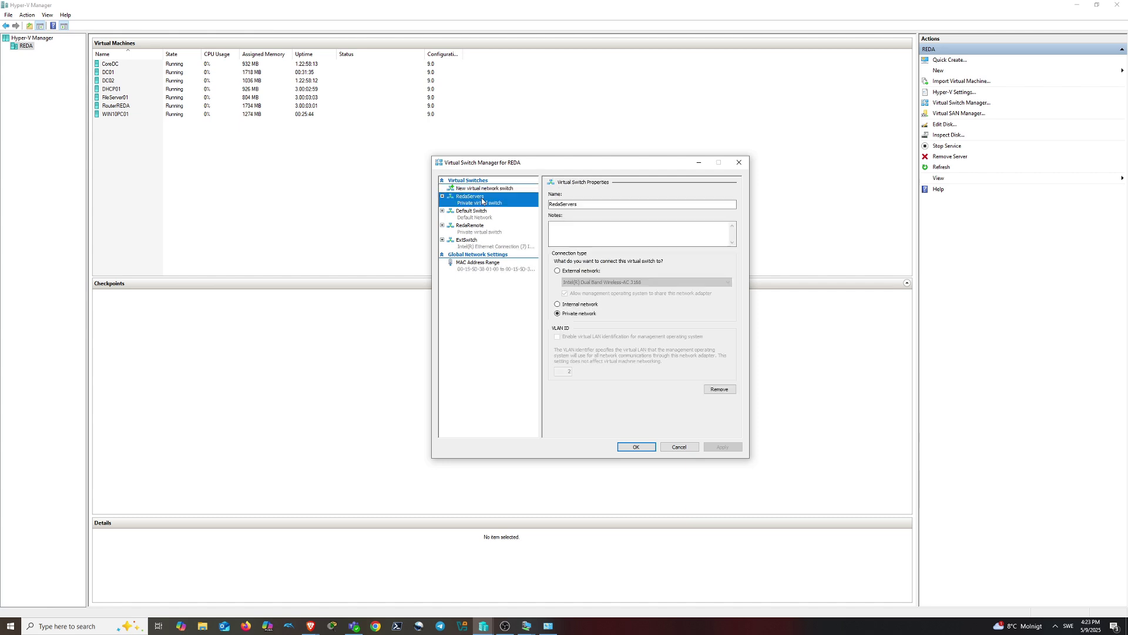
{"action": "left_click", "coordinate": [473, 229]}
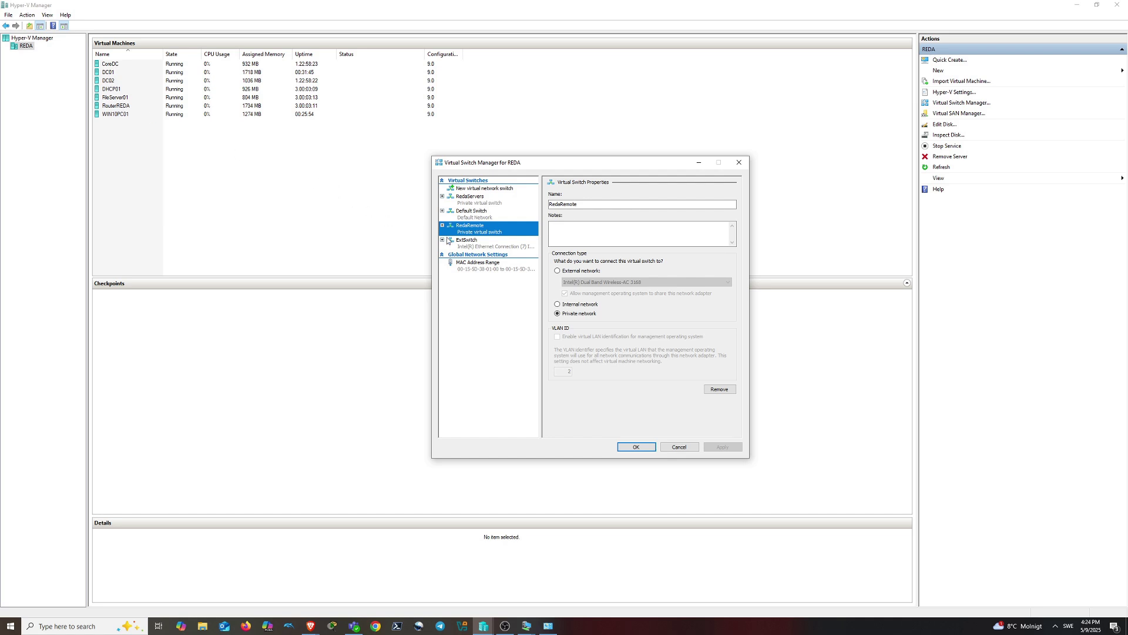
{"action": "left_click", "coordinate": [470, 198]}
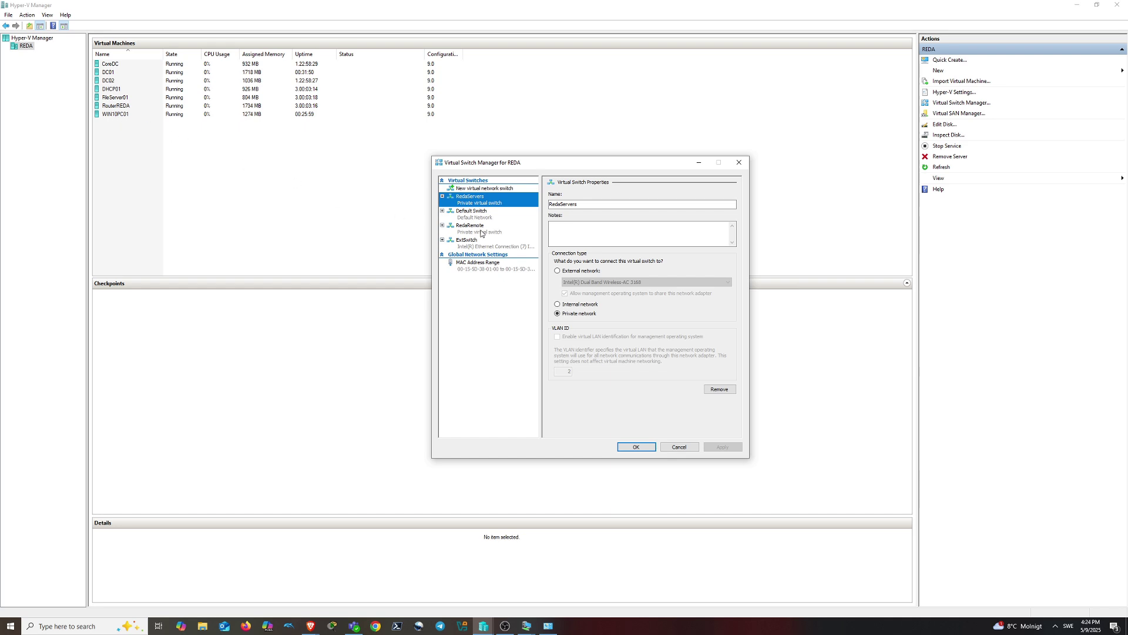
{"action": "left_click", "coordinate": [697, 449]}
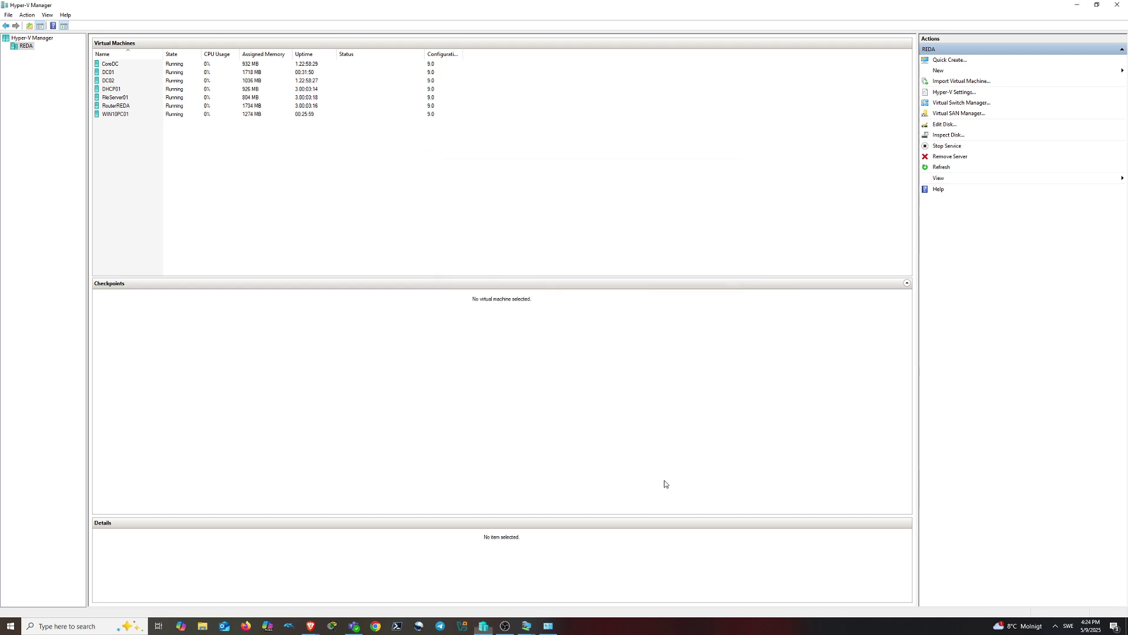
Switch to the RouterREDA virtual machine and open its network connections with ncpa.cpl to view the existing adapters
{"action": "mouse_move", "coordinate": [528, 628]}
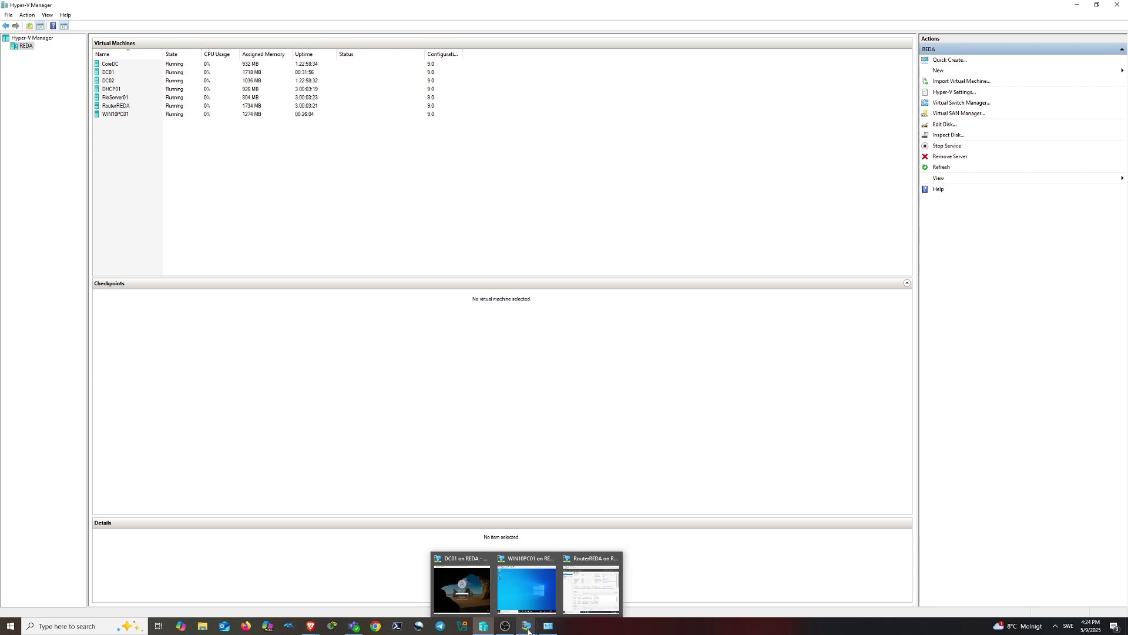
{"action": "left_click", "coordinate": [594, 584]}
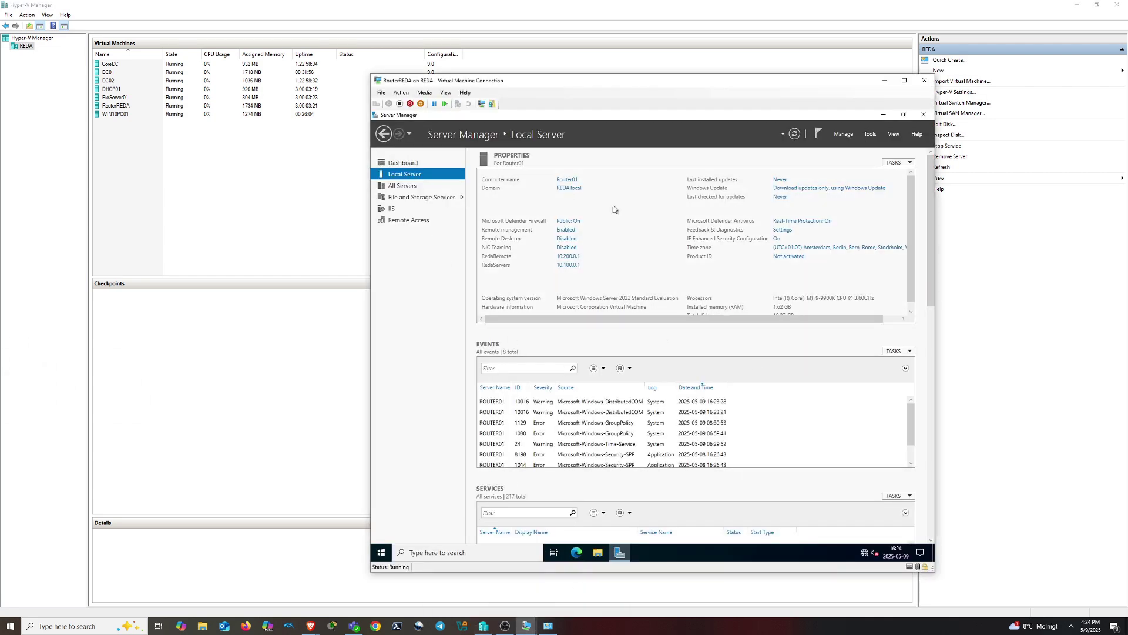
{"action": "left_click", "coordinate": [493, 554]}
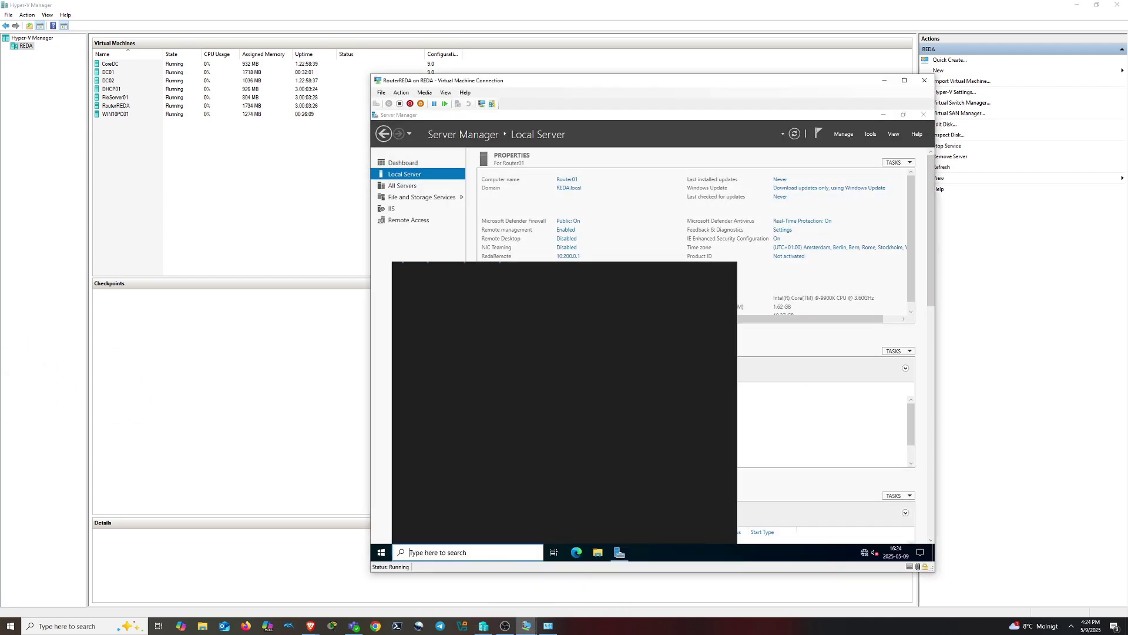
{"action": "type", "text": "ncpa.cpl"}
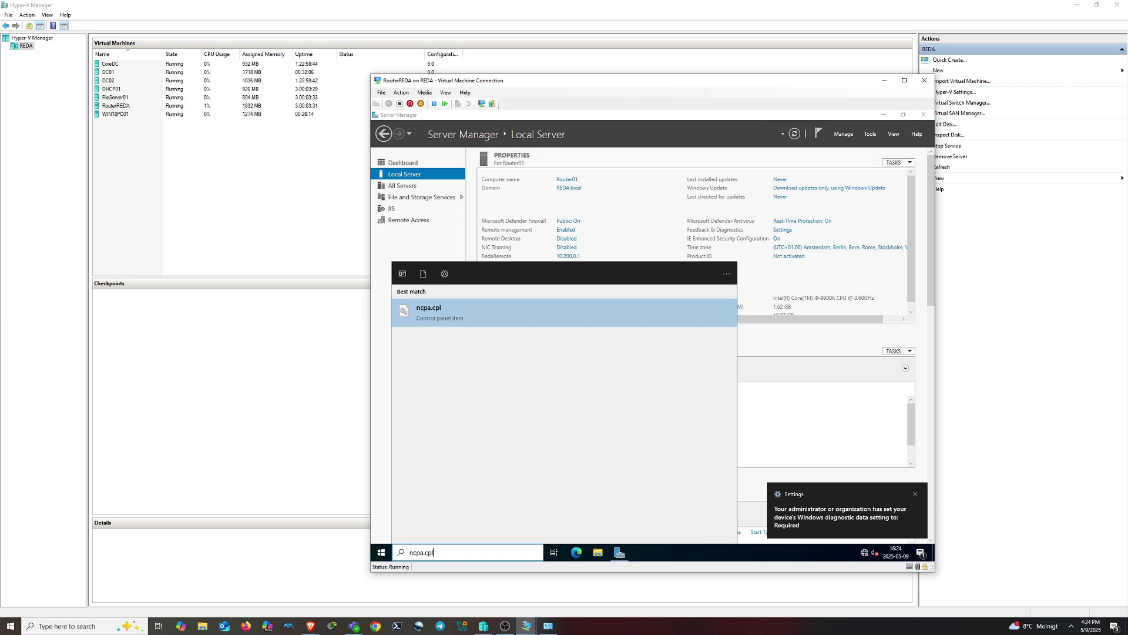
{"action": "key", "text": "Return"}
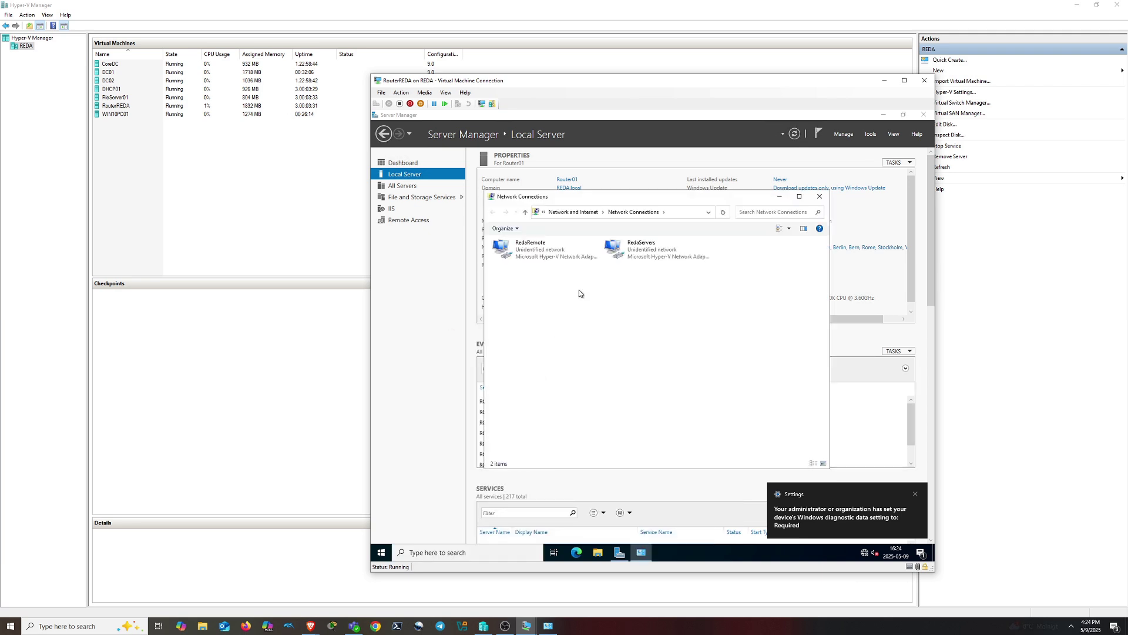
{"action": "left_click_drag", "start_coordinate": [693, 198], "coordinate": [626, 274]}
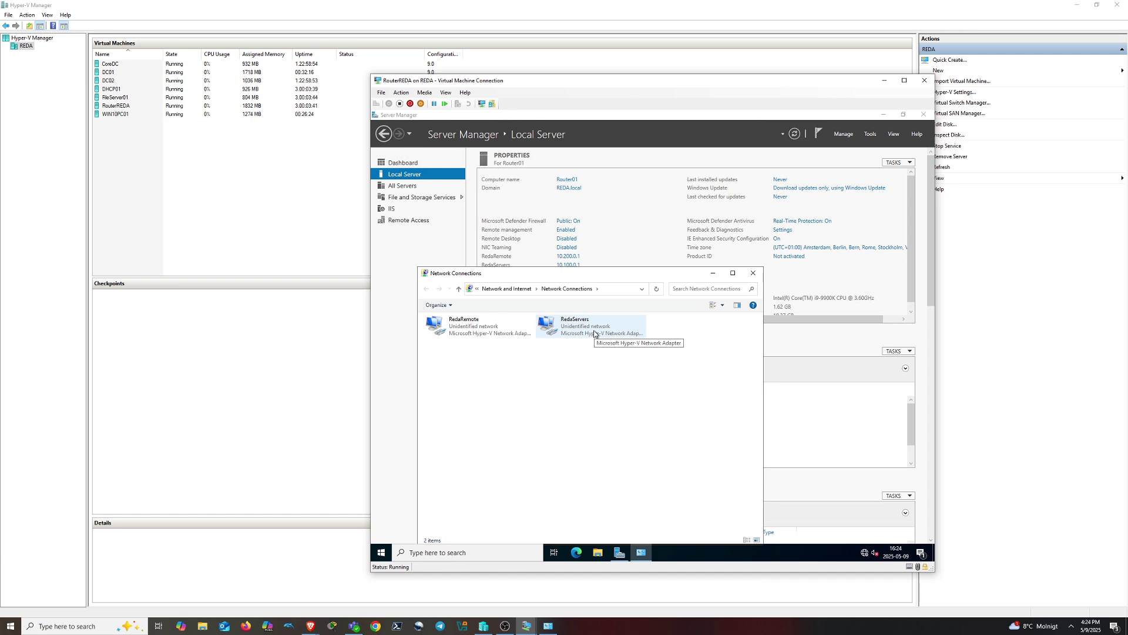
Review the external network settings of ExtSwitch in the host's Virtual Switch Manager and close it without changes
{"action": "left_click", "coordinate": [971, 102]}
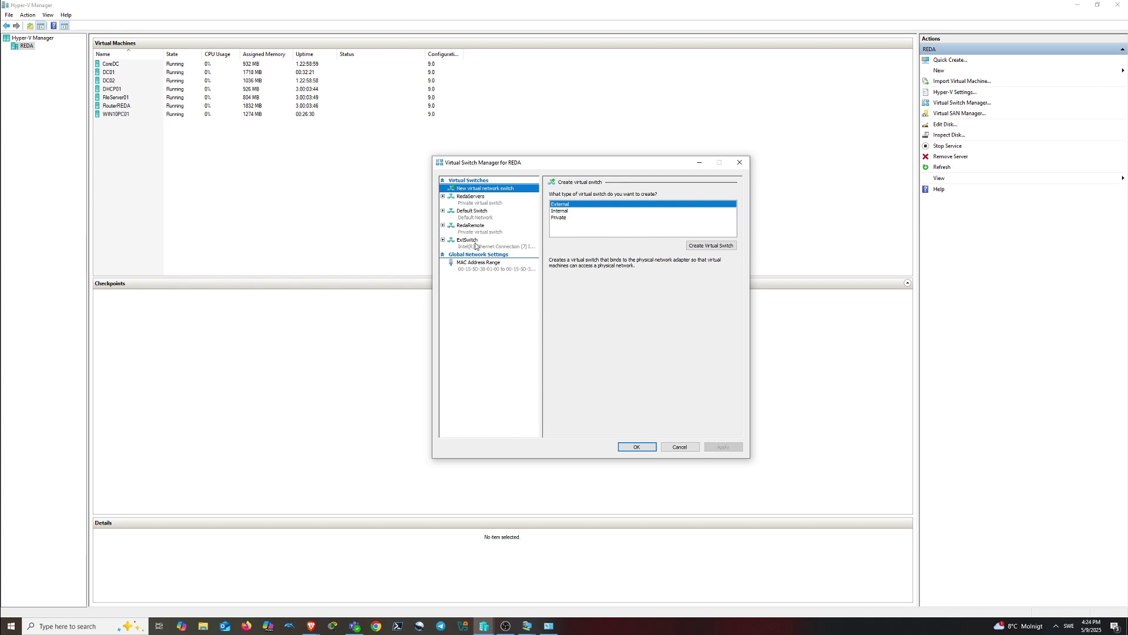
{"action": "left_click", "coordinate": [470, 242]}
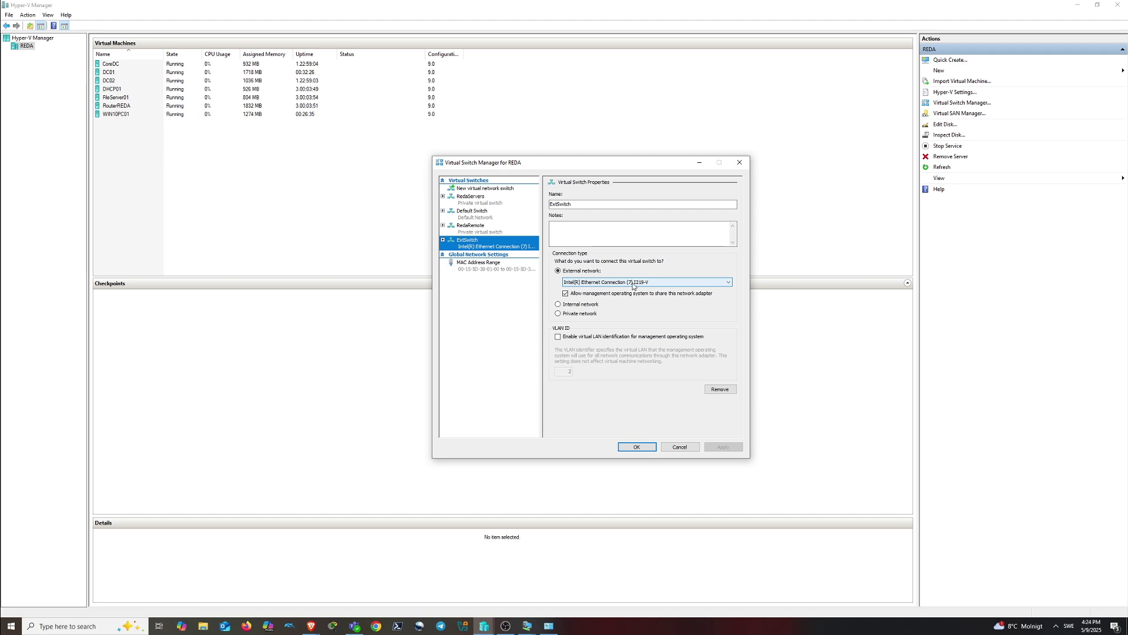
{"action": "left_click", "coordinate": [681, 448]}
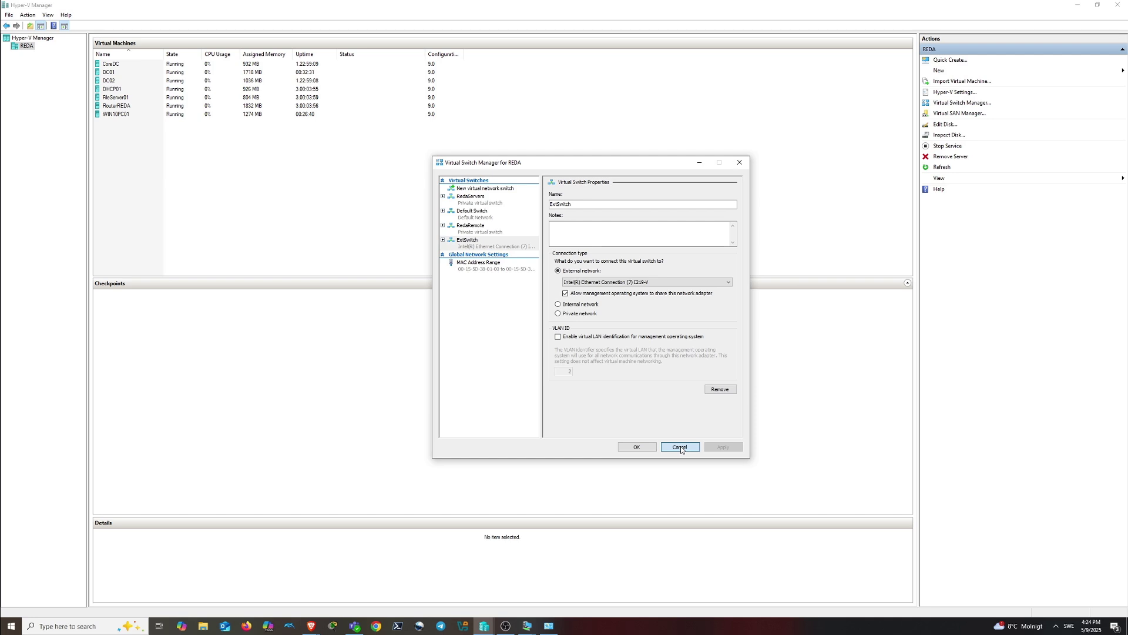
Return to RouterREDA, close its network connections window and add a new network adapter in the virtual machine's settings
{"action": "mouse_move", "coordinate": [527, 626]}
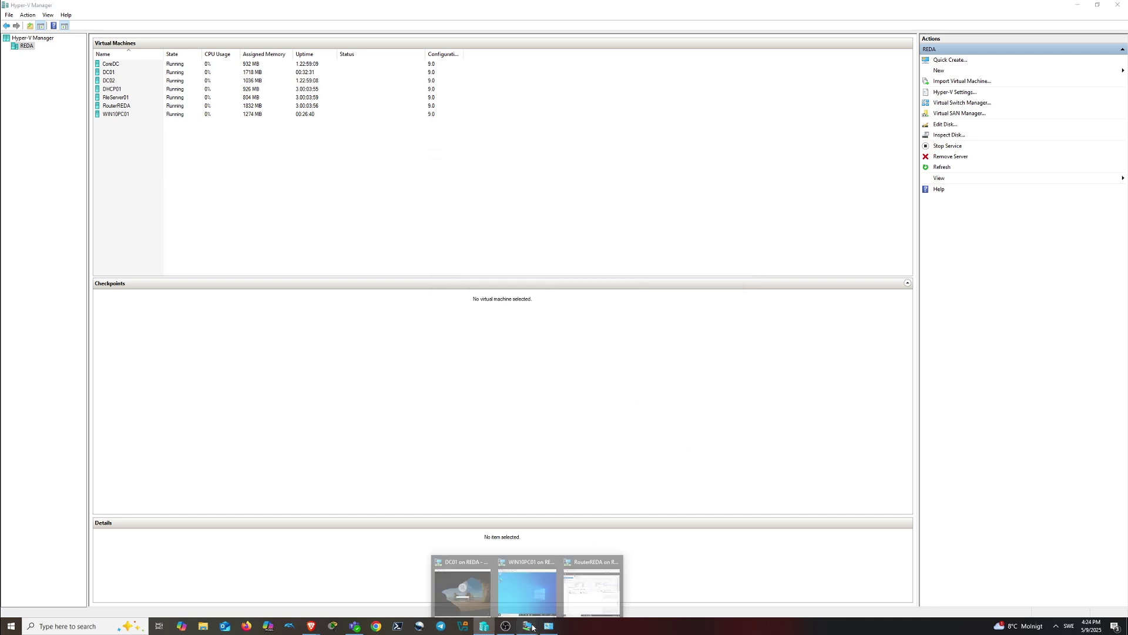
{"action": "left_click", "coordinate": [589, 593]}
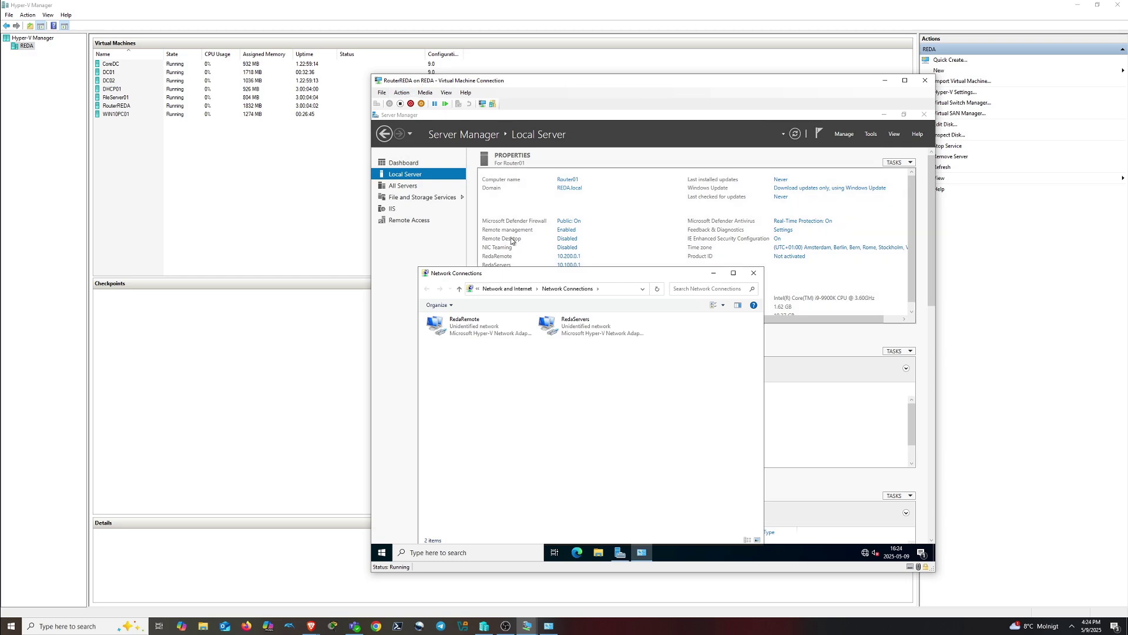
{"action": "left_click", "coordinate": [758, 279]}
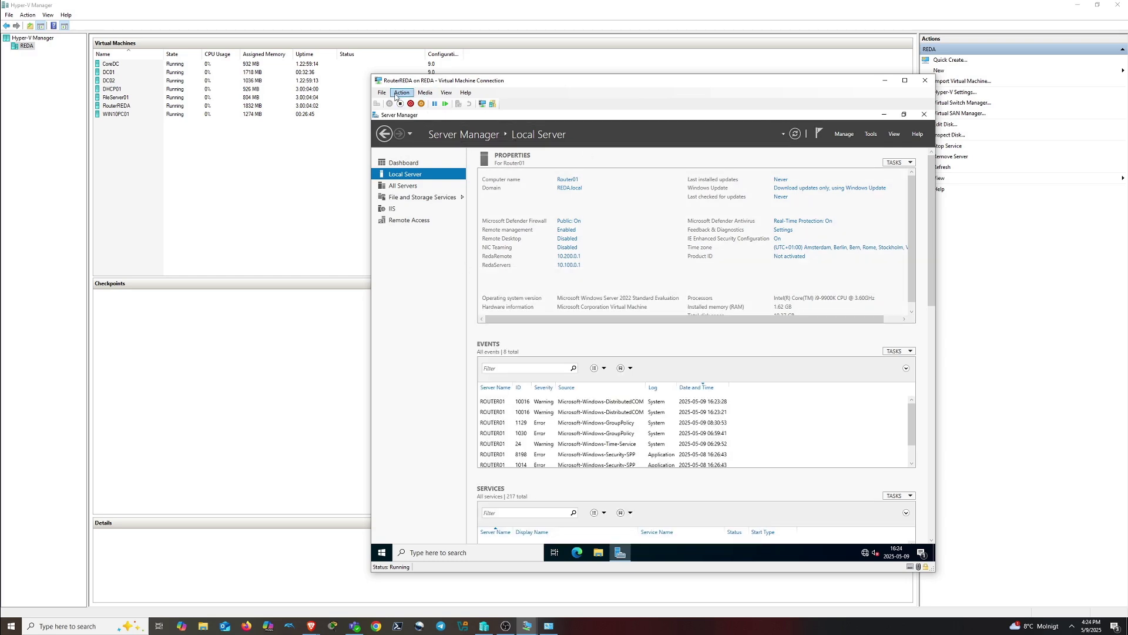
{"action": "left_click", "coordinate": [382, 93]}
{"action": "left_click", "coordinate": [400, 102]}
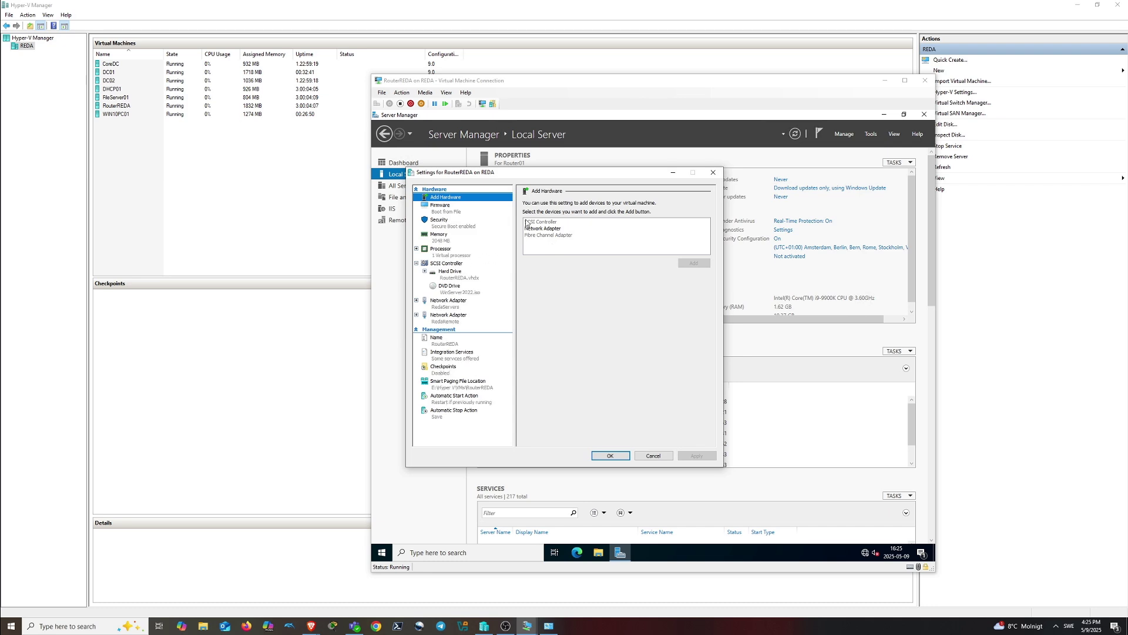
{"action": "left_click", "coordinate": [539, 231]}
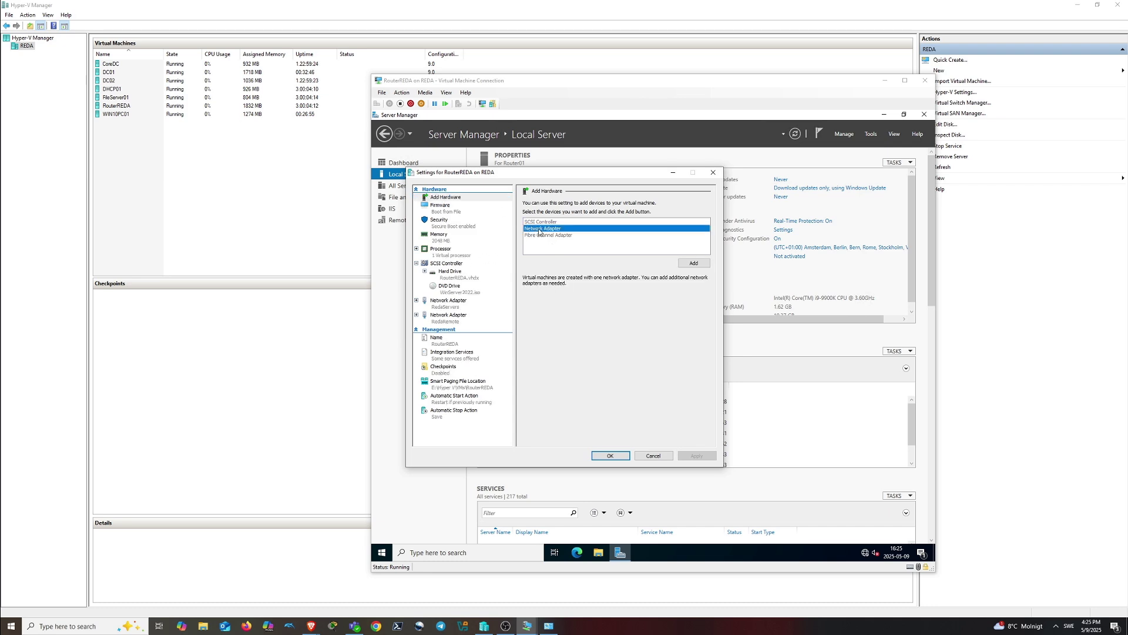
{"action": "left_click", "coordinate": [692, 263]}
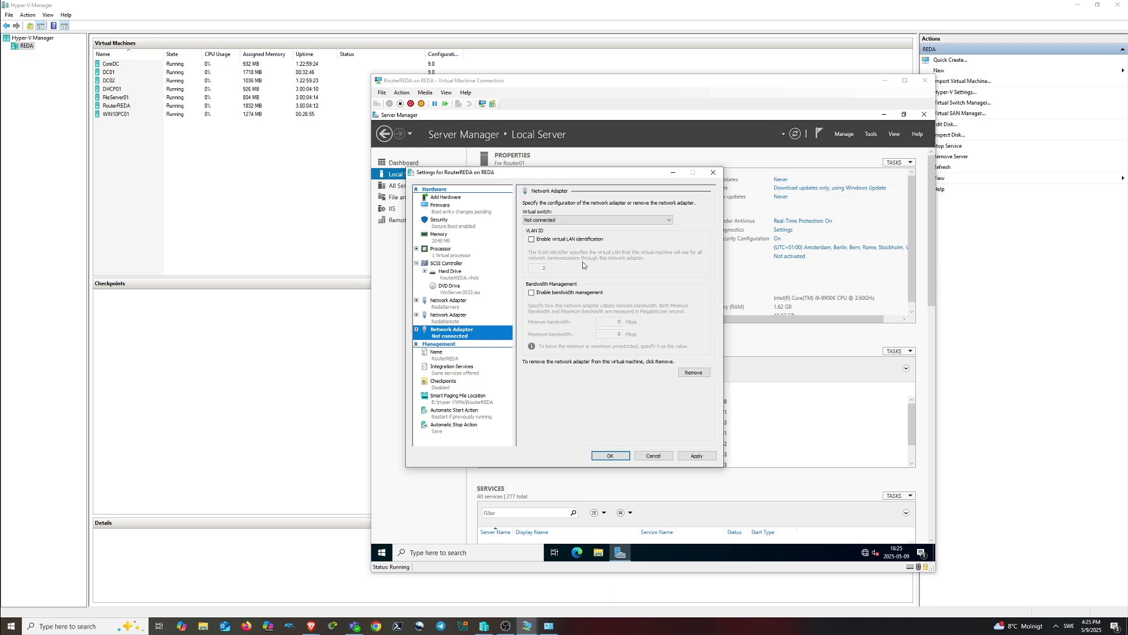
Connect the new network adapter to the ExtSwitch virtual switch and apply the virtual machine settings
{"action": "left_click", "coordinate": [595, 220]}
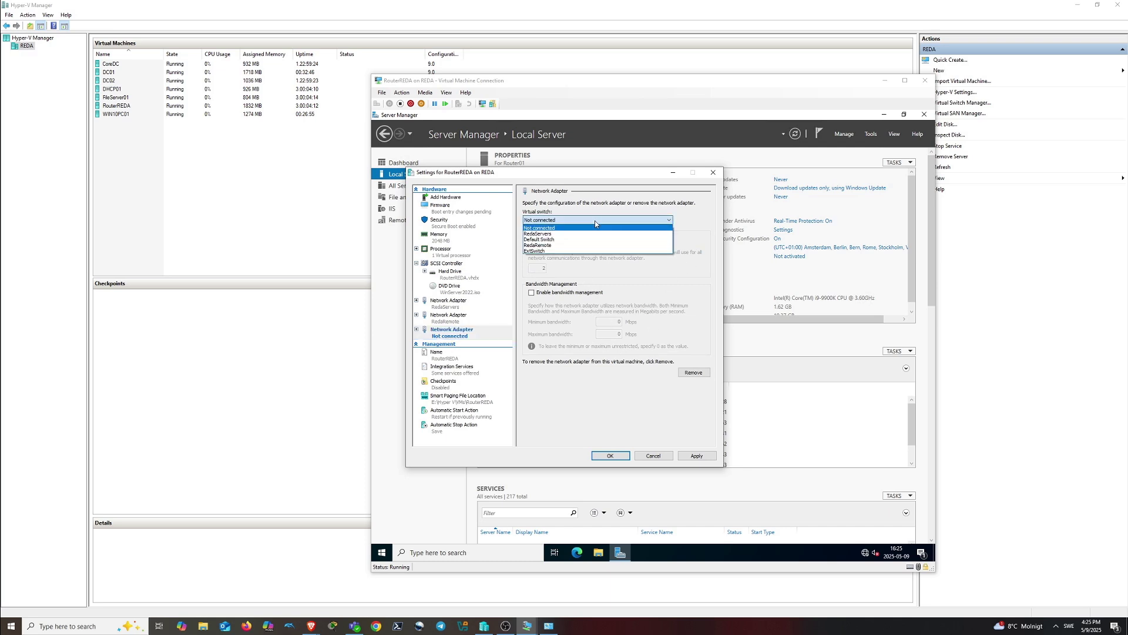
{"action": "left_click", "coordinate": [550, 252]}
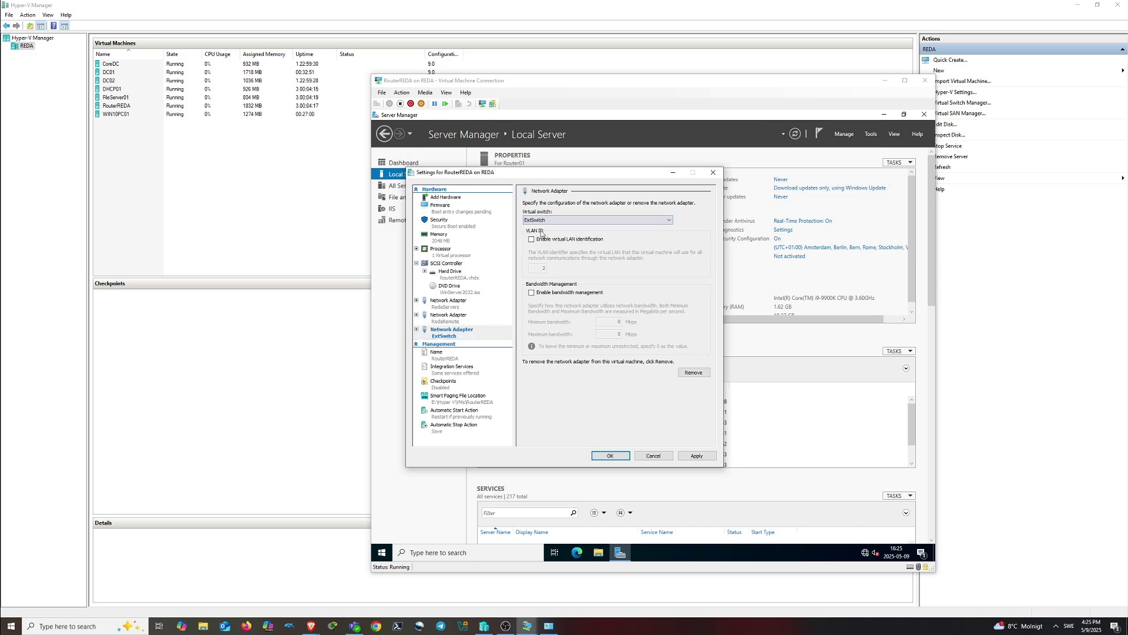
{"action": "left_click", "coordinate": [697, 456]}
{"action": "left_click", "coordinate": [609, 456]}
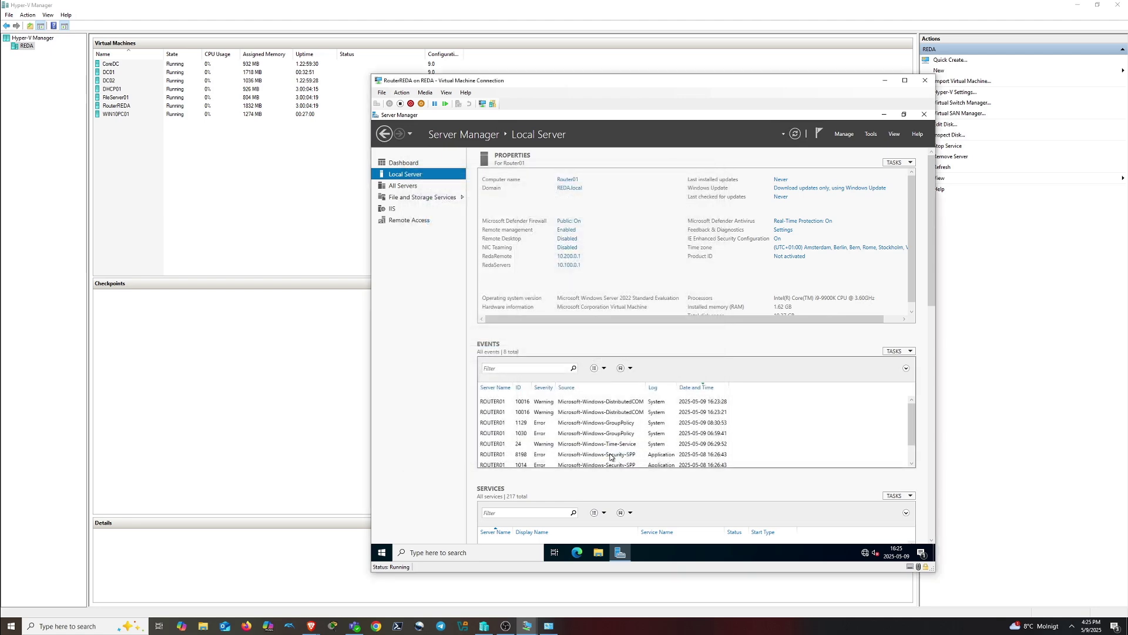
Open the network connections inside RouterREDA with ncpa.cpl
{"action": "left_click", "coordinate": [456, 553]}
{"action": "type", "text": "n"}
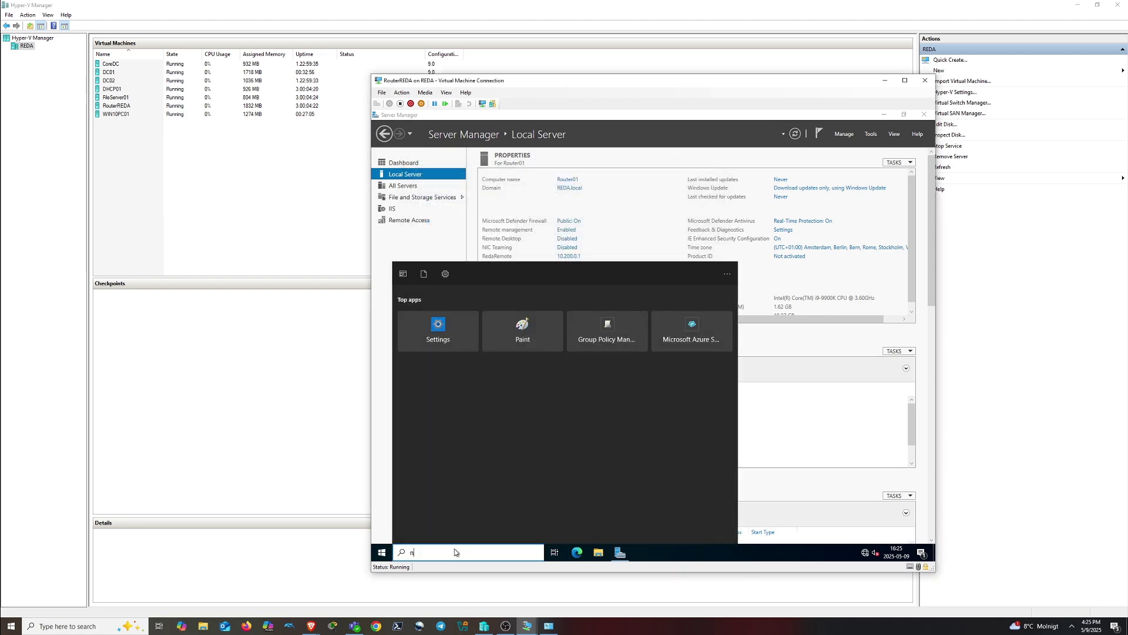
{"action": "type", "text": "cpa.cpl"}
{"action": "key", "text": "Return"}
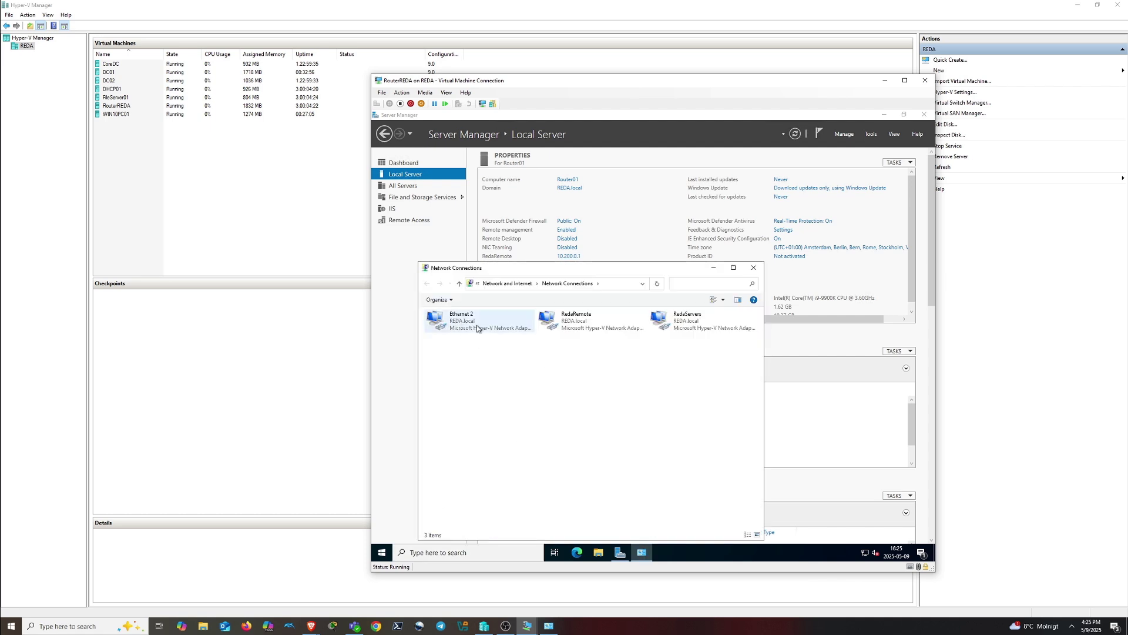
Try to rename the Ethernet 2 connection as External
{"action": "left_click", "coordinate": [469, 327]}
{"action": "left_click", "coordinate": [467, 316]}
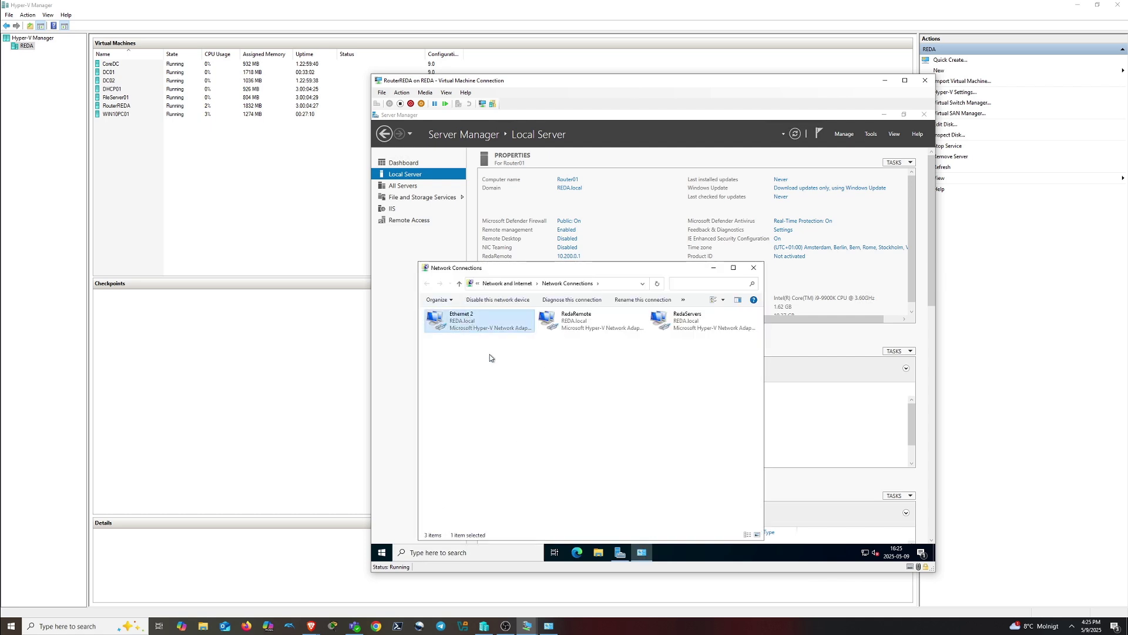
{"action": "type", "text": "External"}
{"action": "key", "text": "Return"}
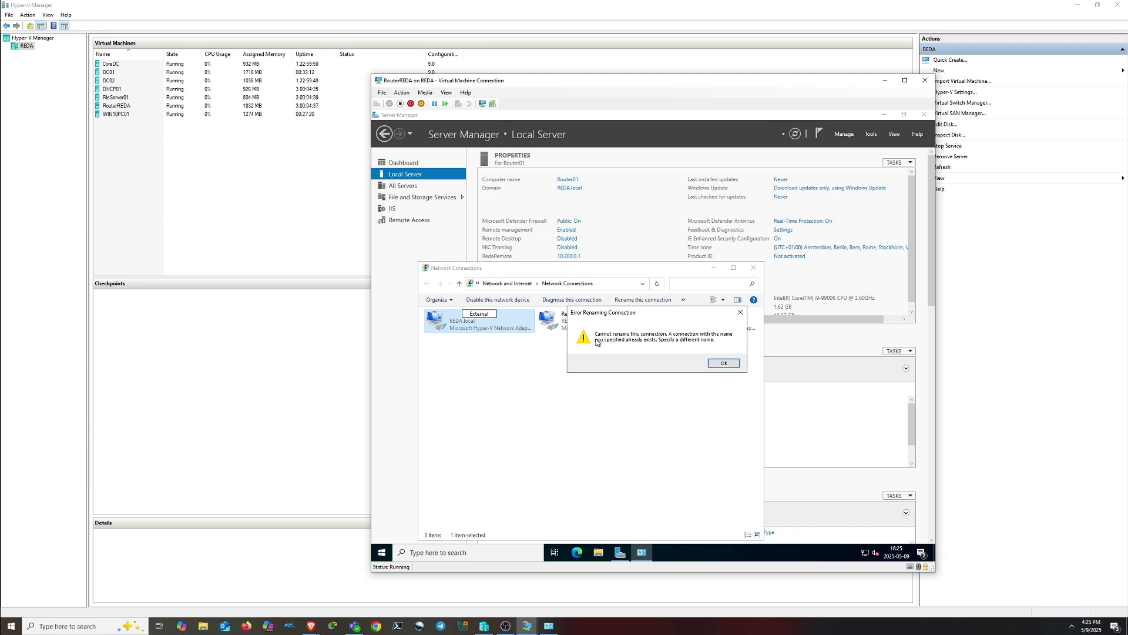
{"action": "left_click", "coordinate": [722, 364]}
{"action": "left_click", "coordinate": [674, 355]}
Rename the Ethernet 2 connection as ExtSwitch
{"action": "left_click", "coordinate": [462, 322]}
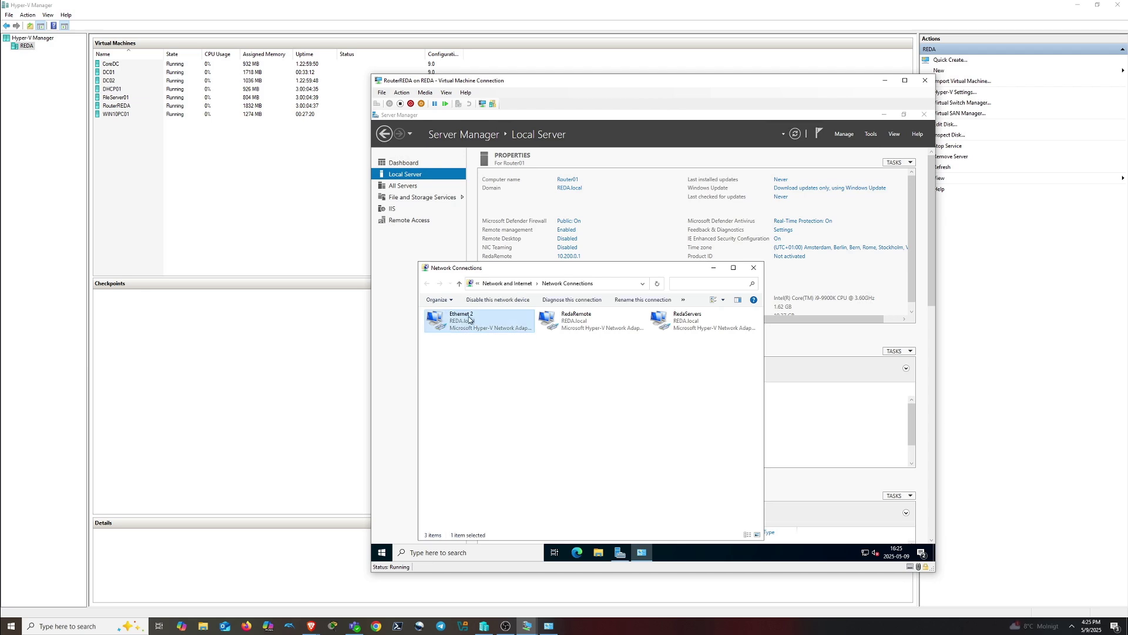
{"action": "key", "text": "F2"}
{"action": "type", "text": "ExtSwtich"}
{"action": "key", "text": "Return"}
{"action": "key", "text": "F2"}
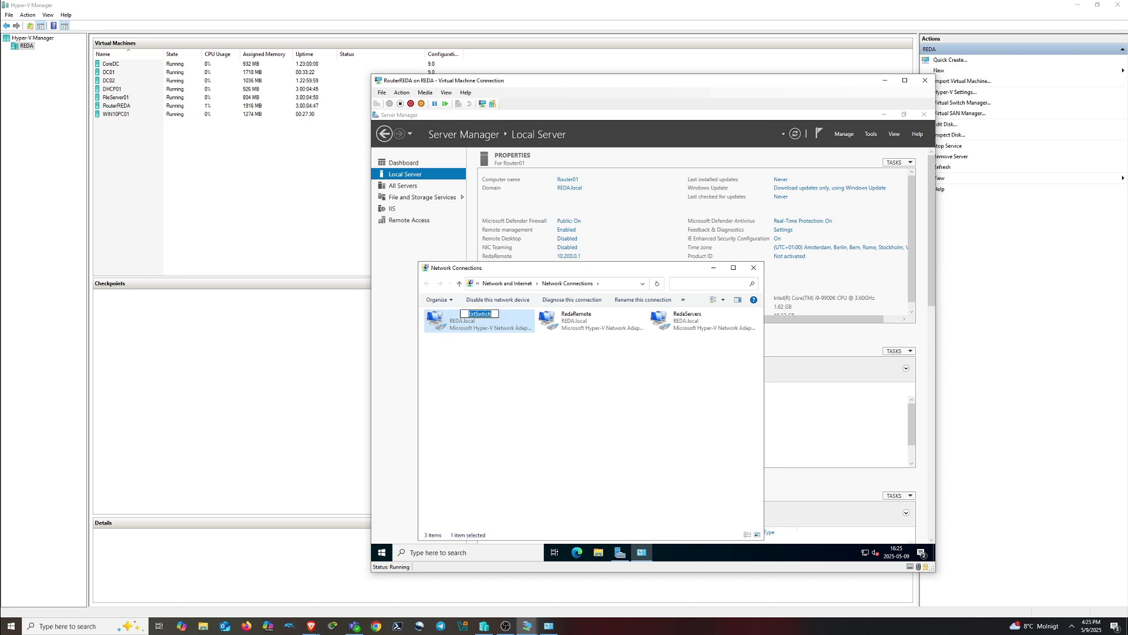
{"action": "left_click_drag", "start_coordinate": [493, 314], "coordinate": [482, 314]}
{"action": "type", "text": "itch"}
{"action": "key", "text": "Return"}
Examine the IPv4 address and DNS settings of the RedaServers connection and close its properties without changes
{"action": "right_click", "coordinate": [459, 326]}
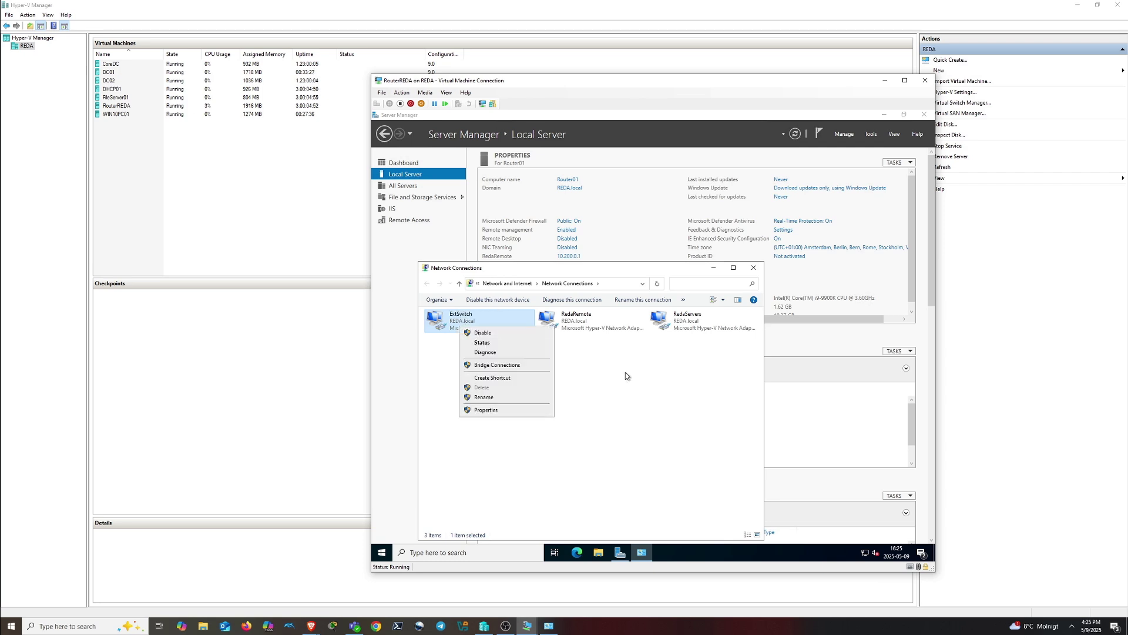
{"action": "left_click", "coordinate": [683, 327]}
{"action": "right_click", "coordinate": [683, 327]}
{"action": "left_click", "coordinate": [708, 407]}
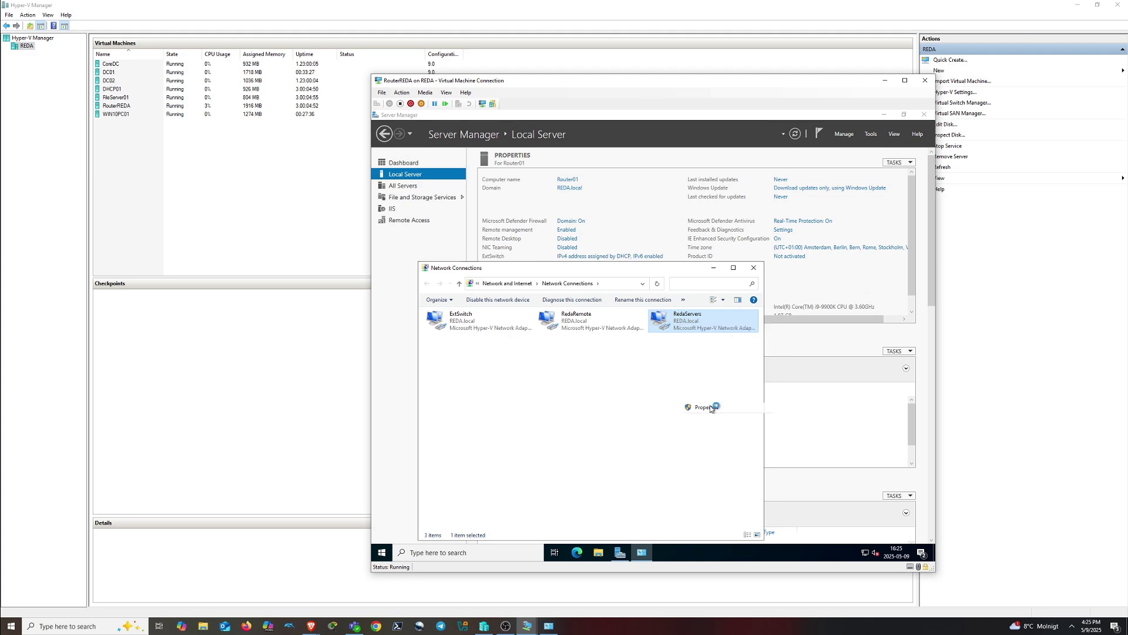
{"action": "left_click", "coordinate": [494, 402]}
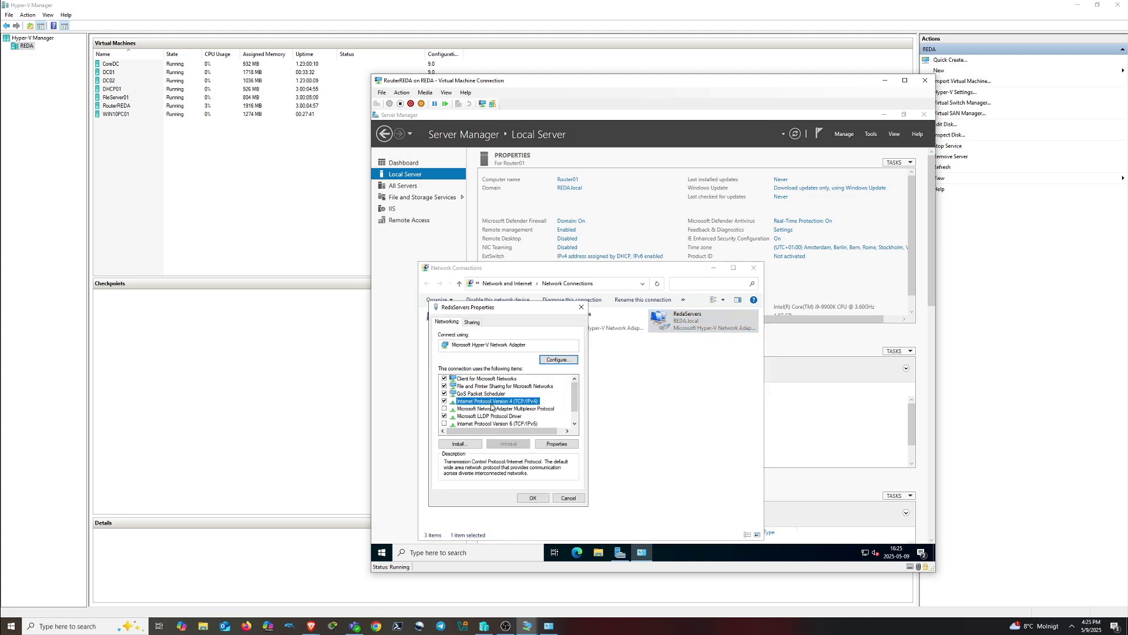
{"action": "left_click", "coordinate": [556, 444]}
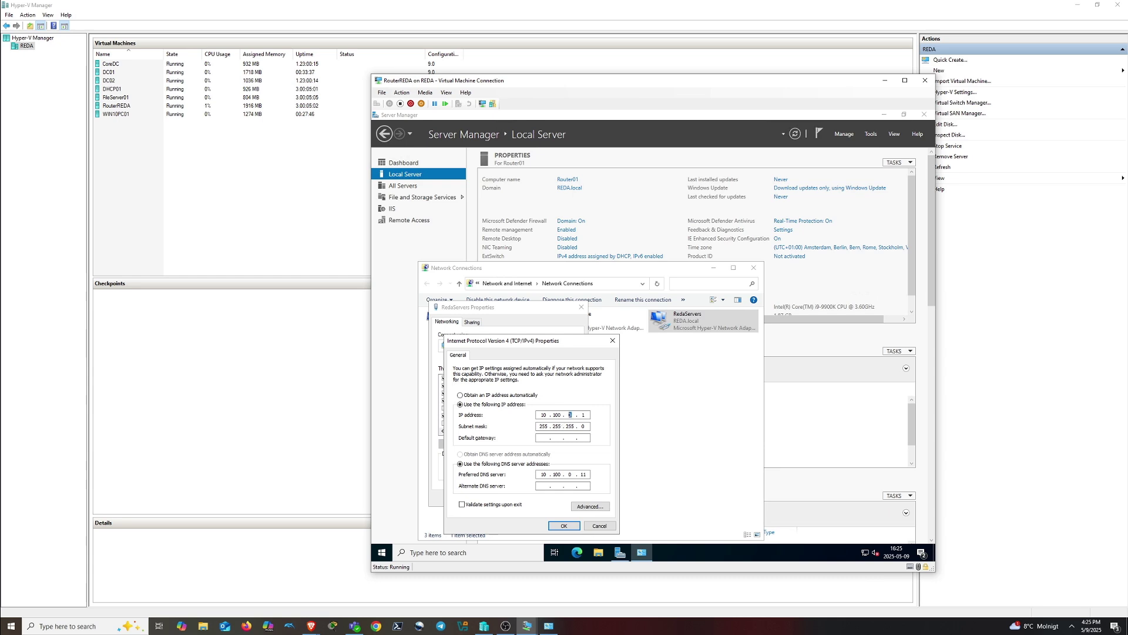
{"action": "left_click", "coordinate": [600, 526]}
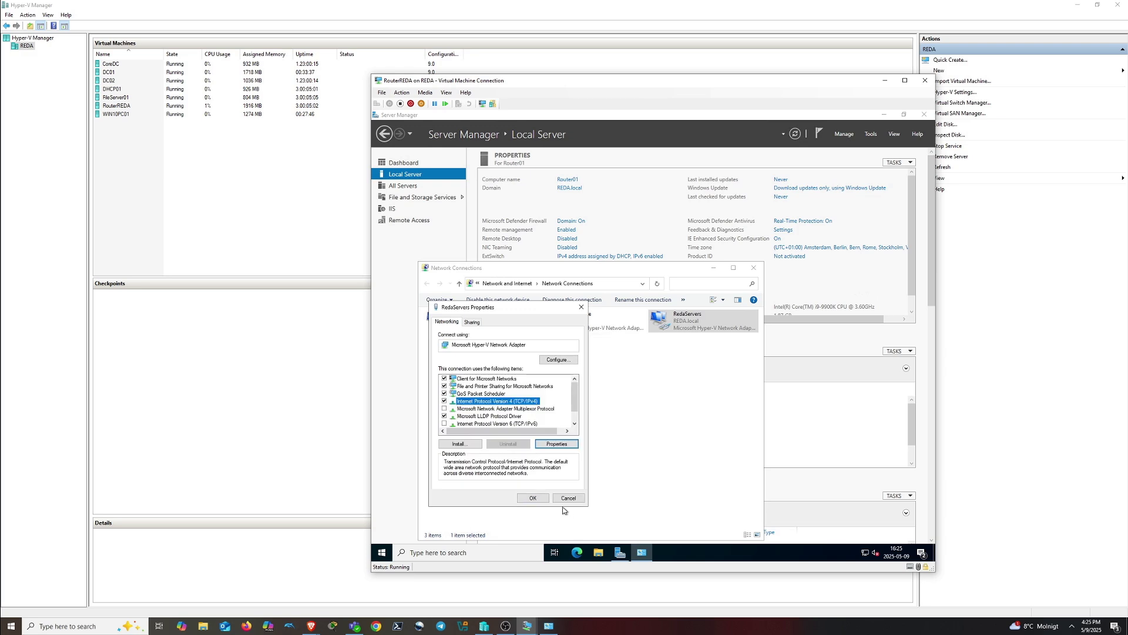
{"action": "left_click", "coordinate": [567, 498]}
Examine the IPv4 address and DNS settings of the RedaRemote connection and close its properties without changes
{"action": "right_click", "coordinate": [577, 331]}
{"action": "left_click", "coordinate": [602, 414]}
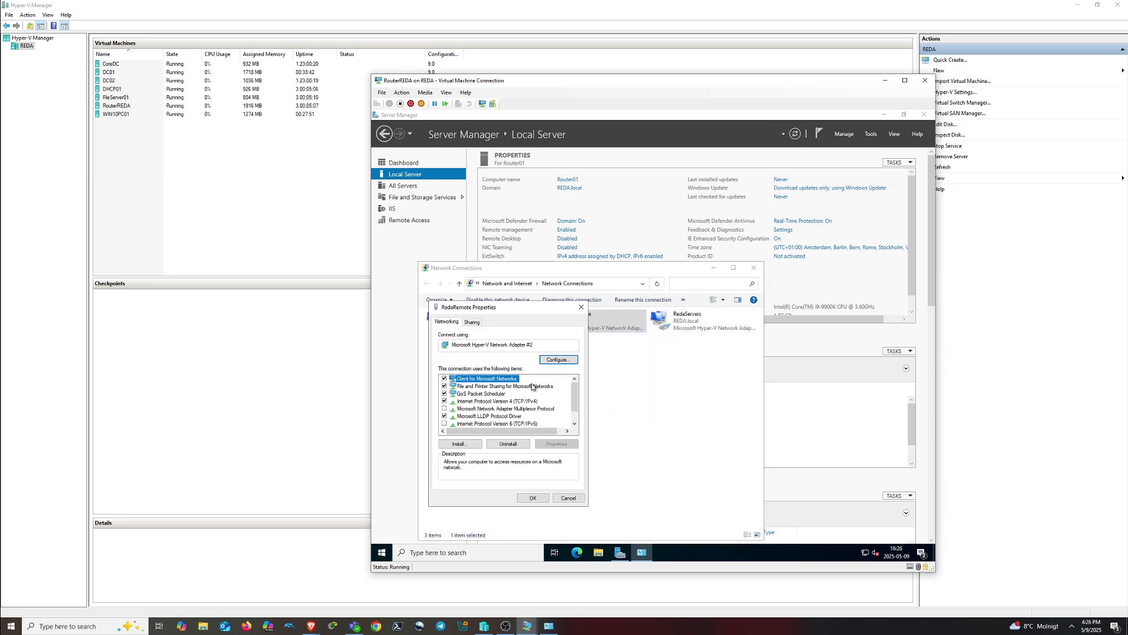
{"action": "left_click", "coordinate": [503, 407]}
{"action": "left_click", "coordinate": [559, 446]}
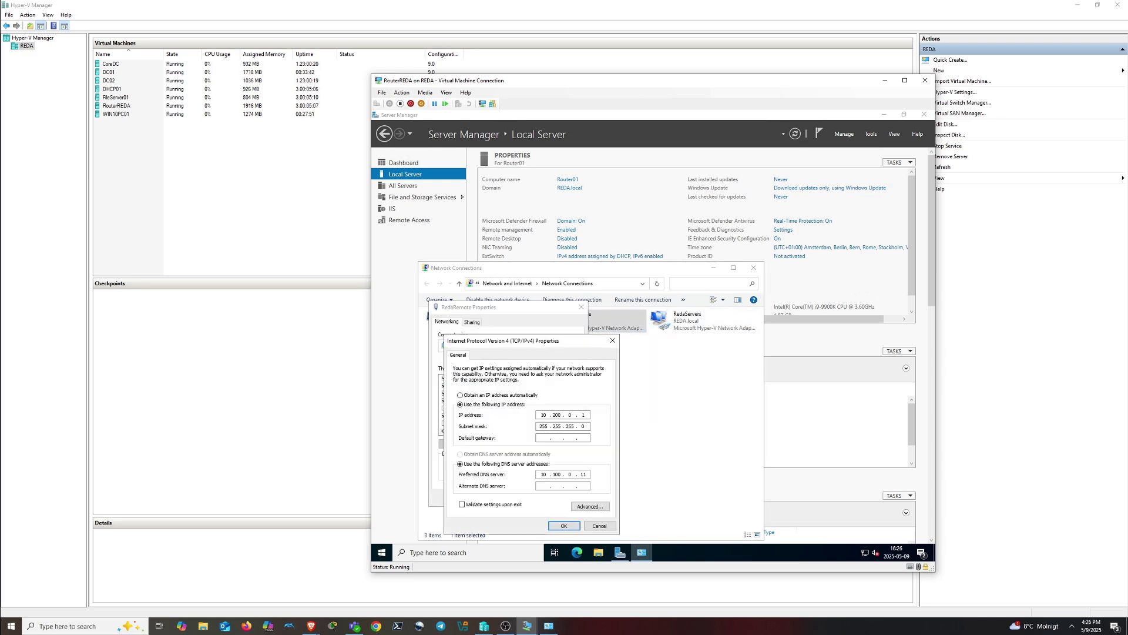
{"action": "left_click", "coordinate": [606, 526]}
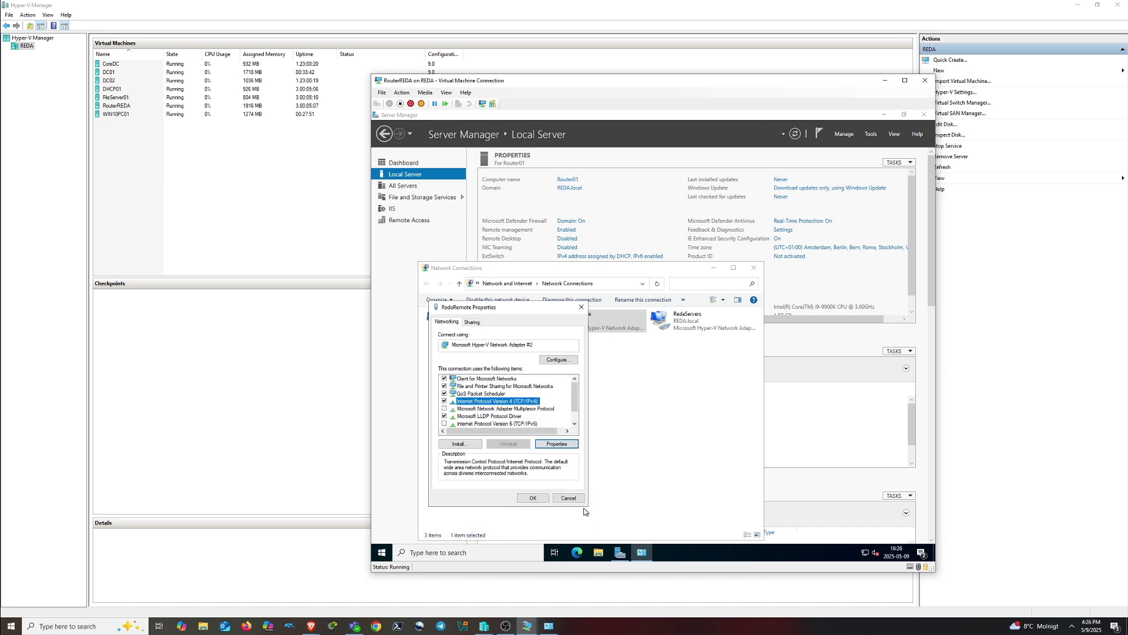
{"action": "left_click", "coordinate": [567, 498]}
Examine the IPv4 settings of the ExtSwitch connection without changing them, and close the network connections window
{"action": "right_click", "coordinate": [467, 325]}
{"action": "left_click", "coordinate": [507, 407]}
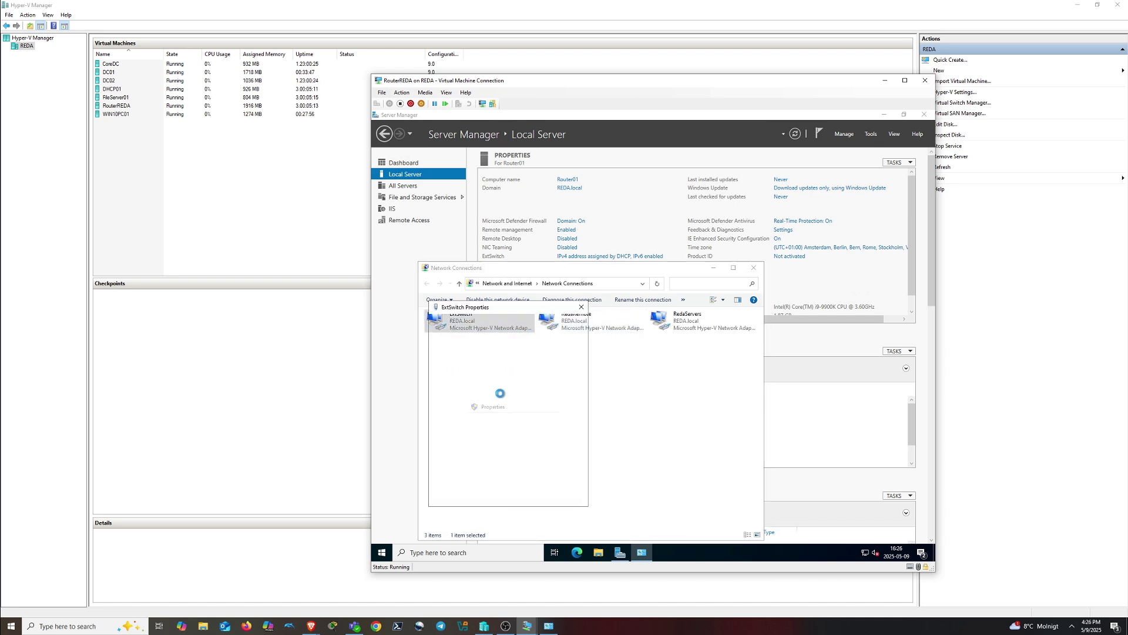
{"action": "left_click", "coordinate": [485, 400]}
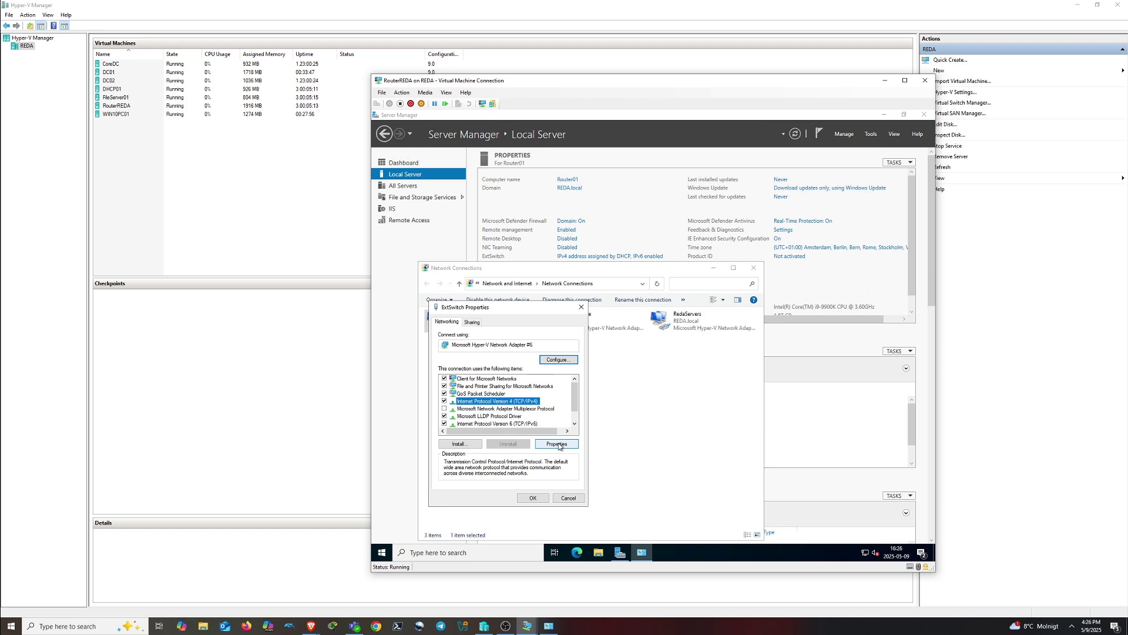
{"action": "left_click", "coordinate": [557, 443]}
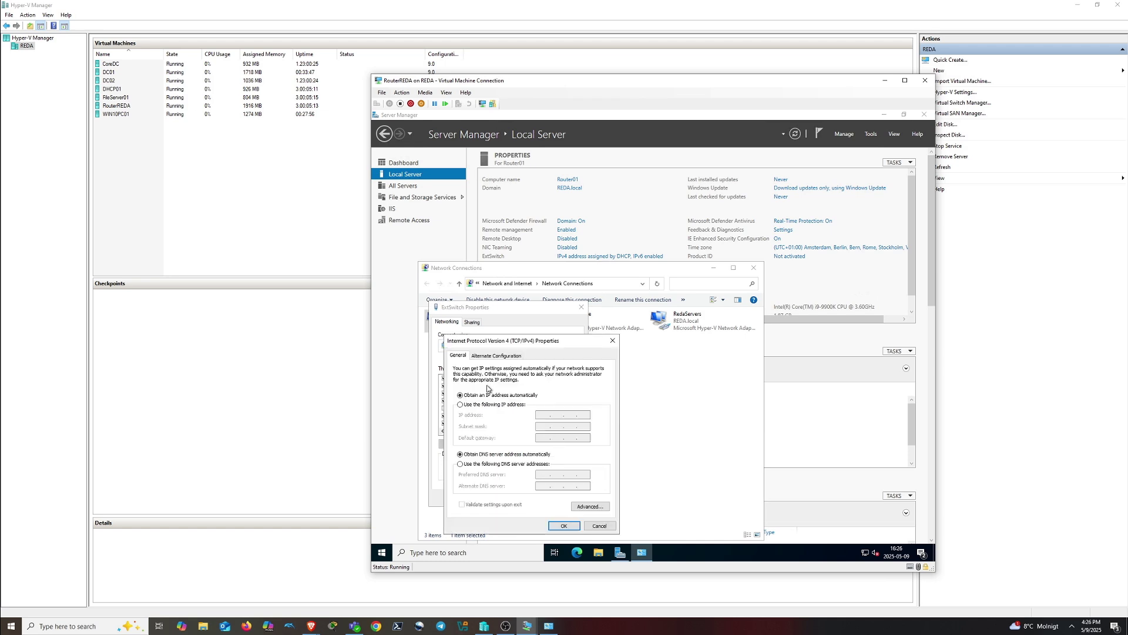
{"action": "left_click", "coordinate": [599, 525]}
{"action": "left_click", "coordinate": [559, 500]}
{"action": "left_click", "coordinate": [557, 434]}
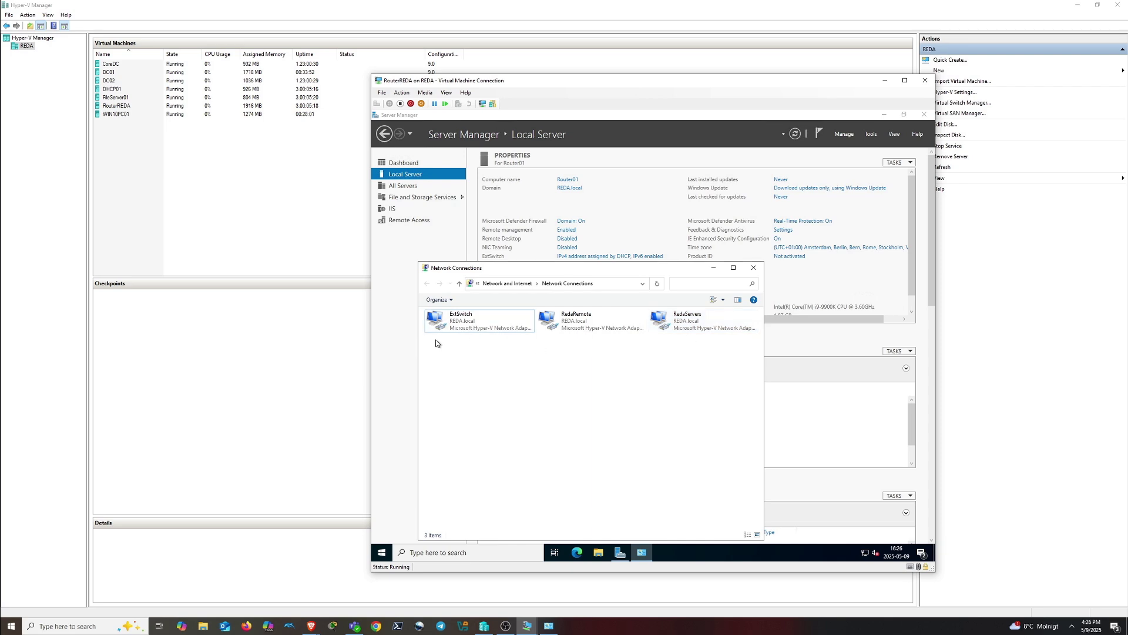
{"action": "left_click", "coordinate": [753, 269]}
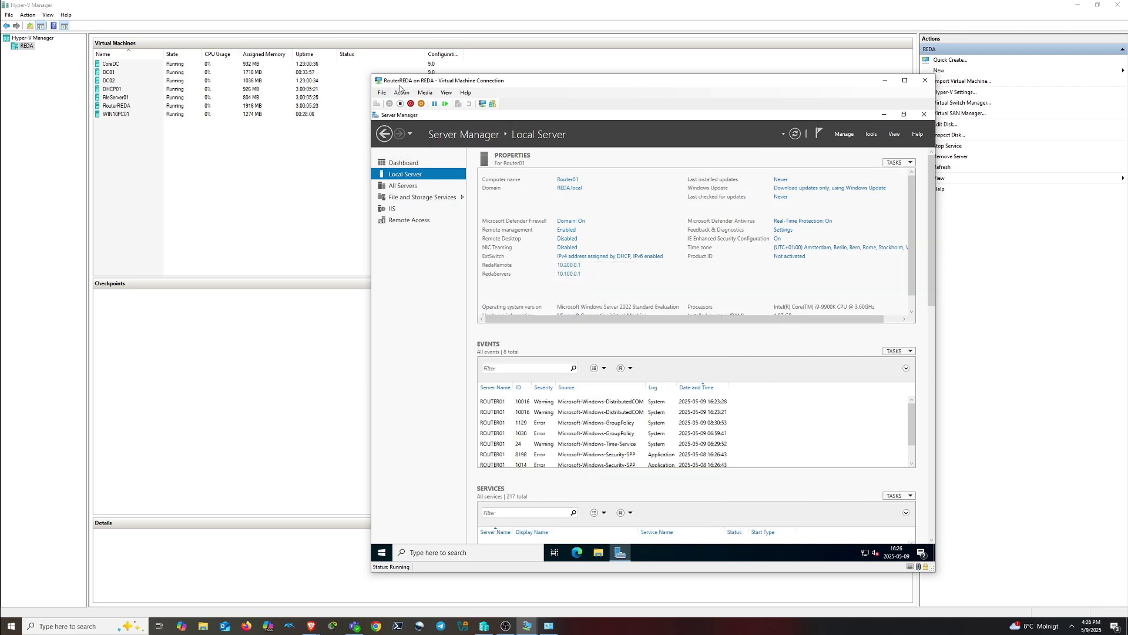
Open the Routing and Remote Access console from Server Manager and expand the IPv4 node of ROUTER01
{"action": "left_click", "coordinate": [871, 134]}
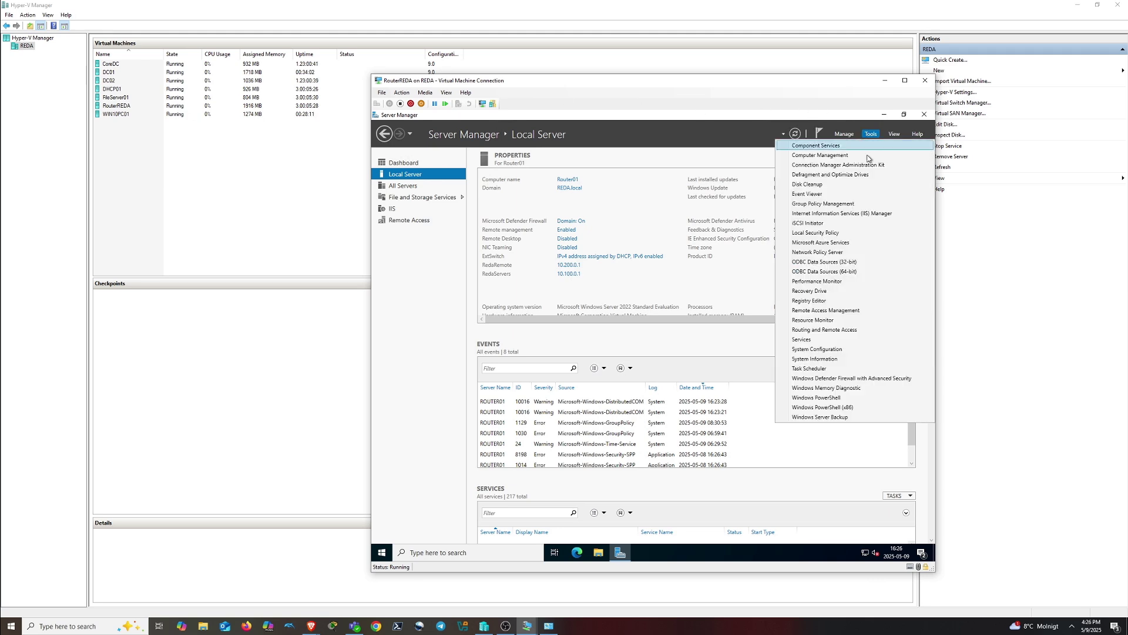
{"action": "left_click", "coordinate": [848, 335]}
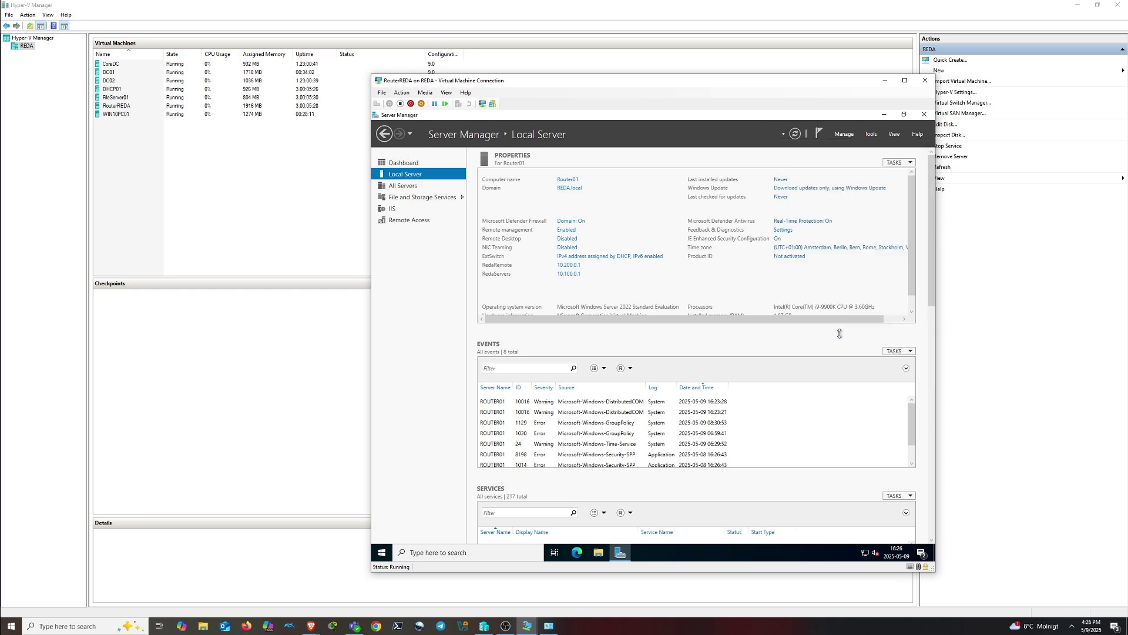
{"action": "left_click", "coordinate": [661, 137]}
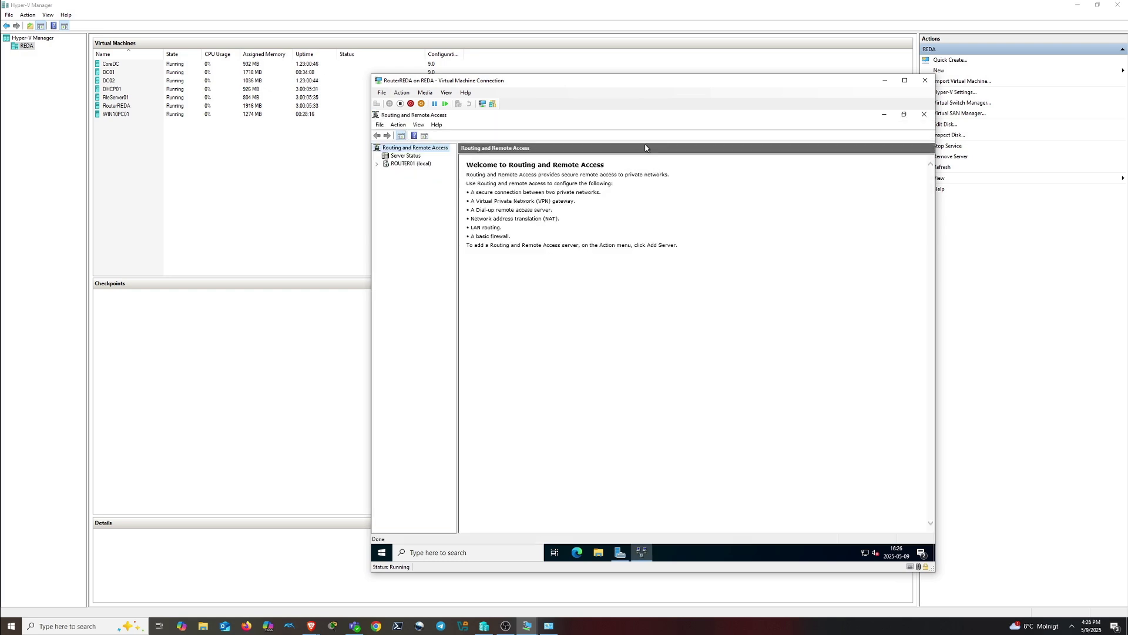
{"action": "left_click", "coordinate": [377, 165]}
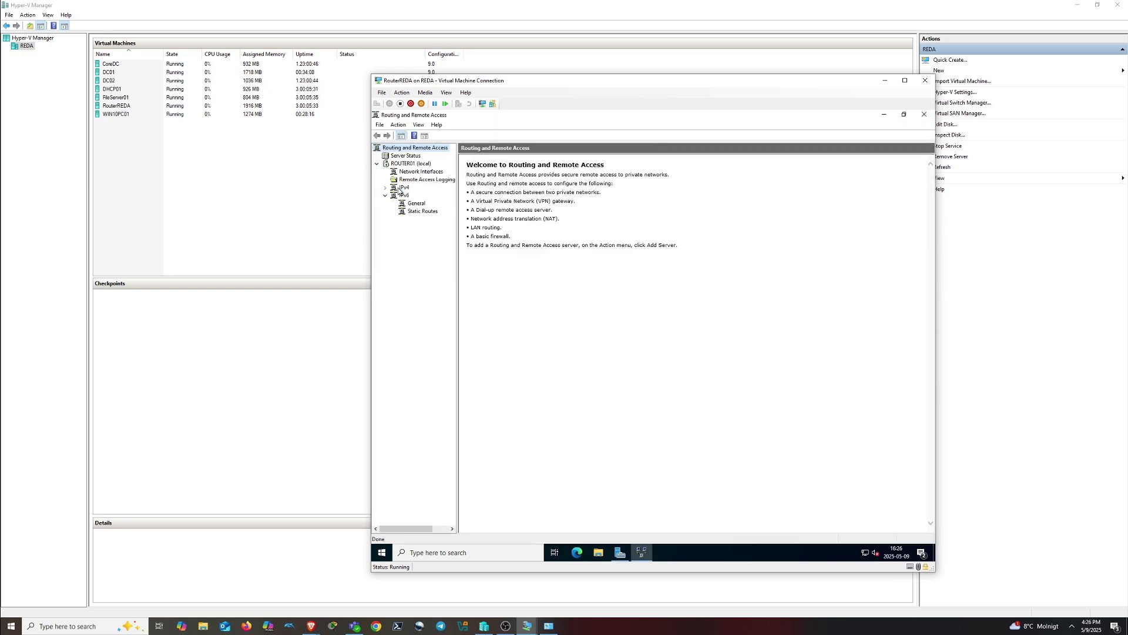
{"action": "left_click", "coordinate": [385, 188]}
Show the IP routing table for the IPv4 static routes, enlarge it to read all routes, and close it
{"action": "left_click", "coordinate": [418, 205]}
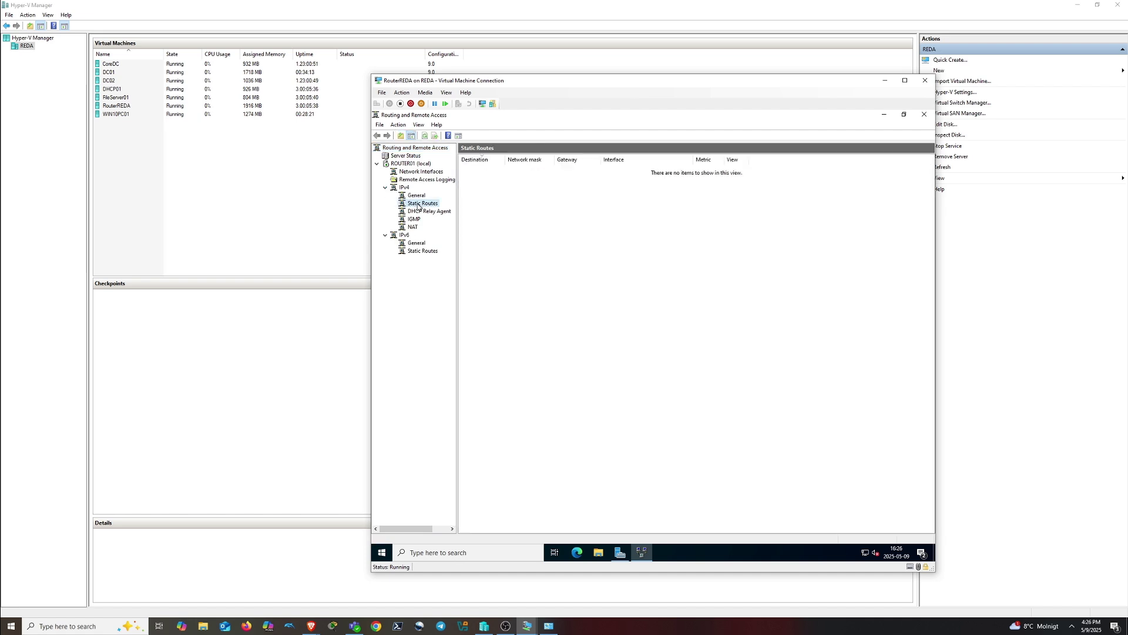
{"action": "right_click", "coordinate": [432, 205]}
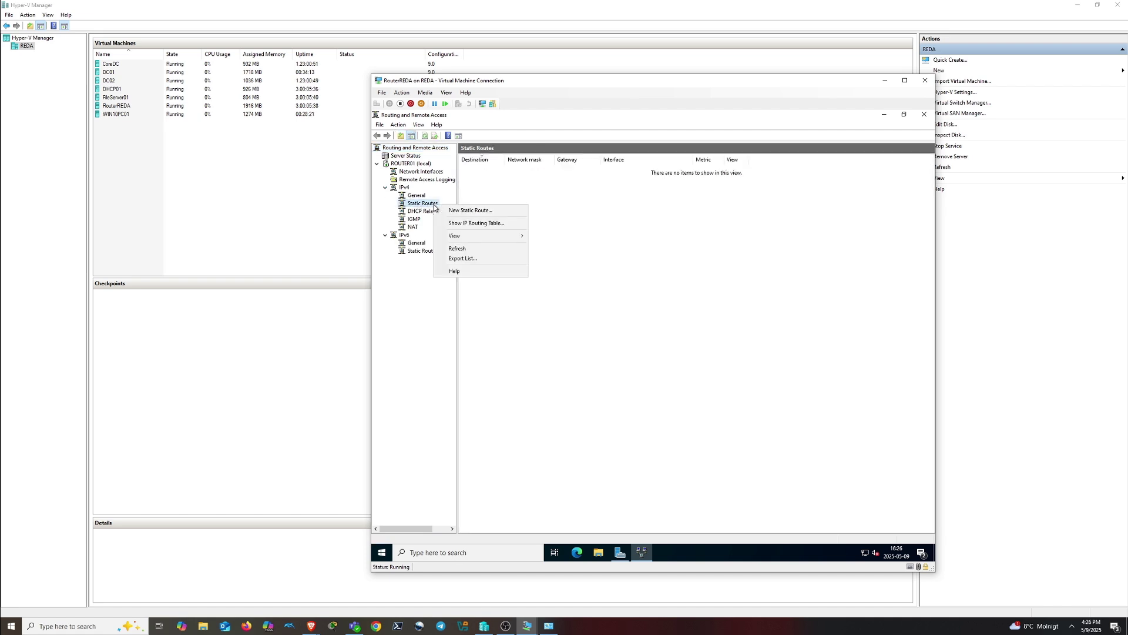
{"action": "left_click", "coordinate": [467, 227]}
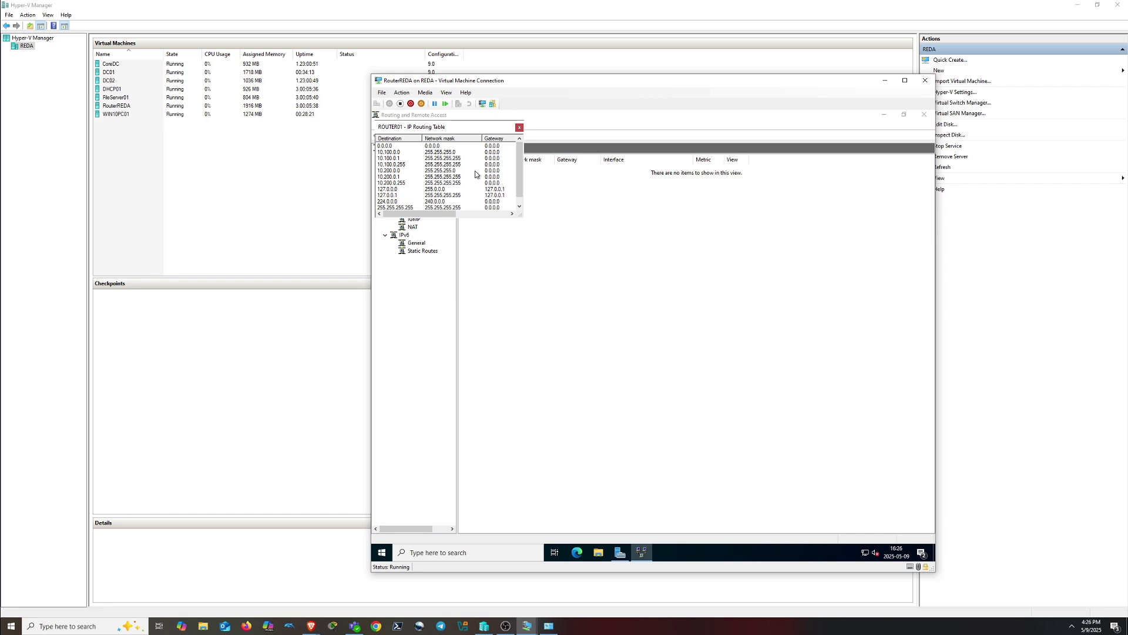
{"action": "left_click_drag", "start_coordinate": [522, 216], "coordinate": [598, 304]}
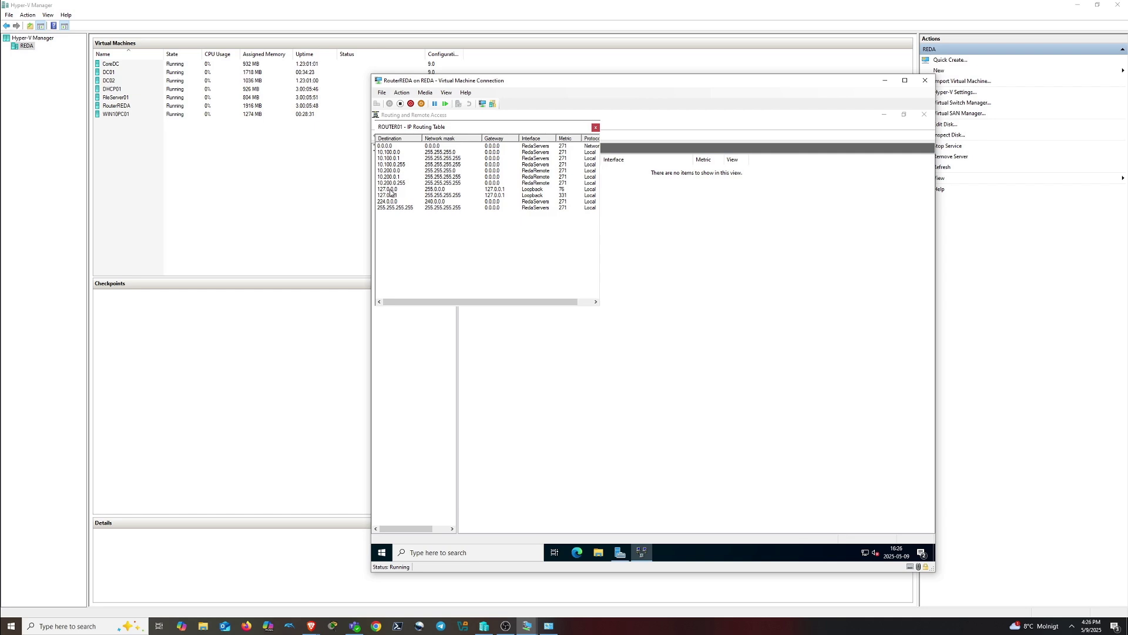
{"action": "left_click", "coordinate": [596, 128]}
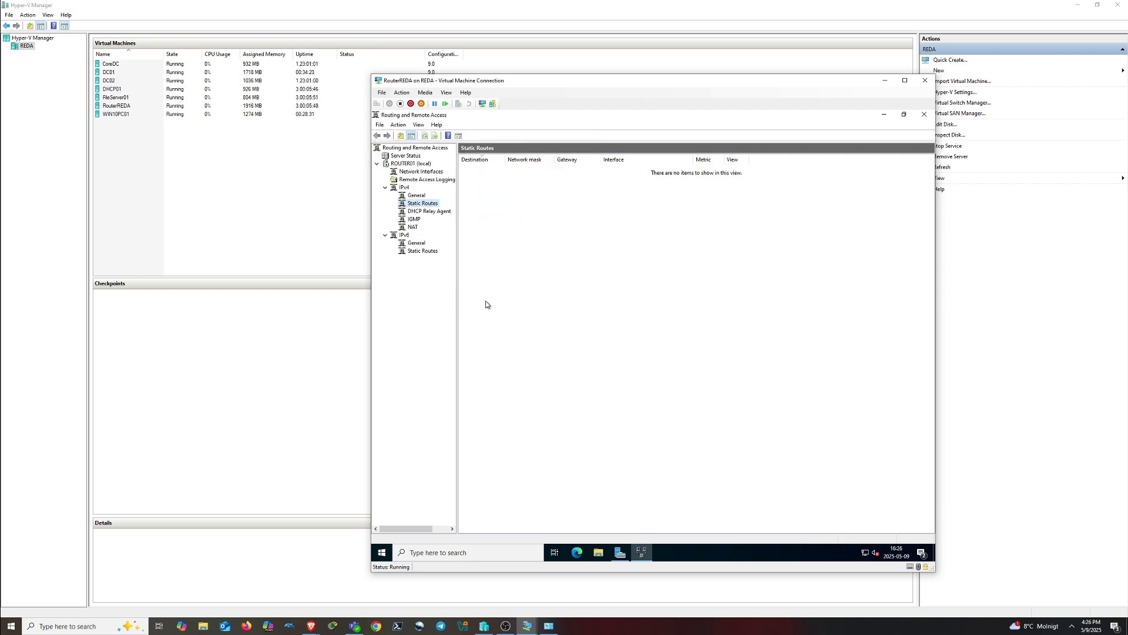
{"action": "right_click", "coordinate": [404, 164]}
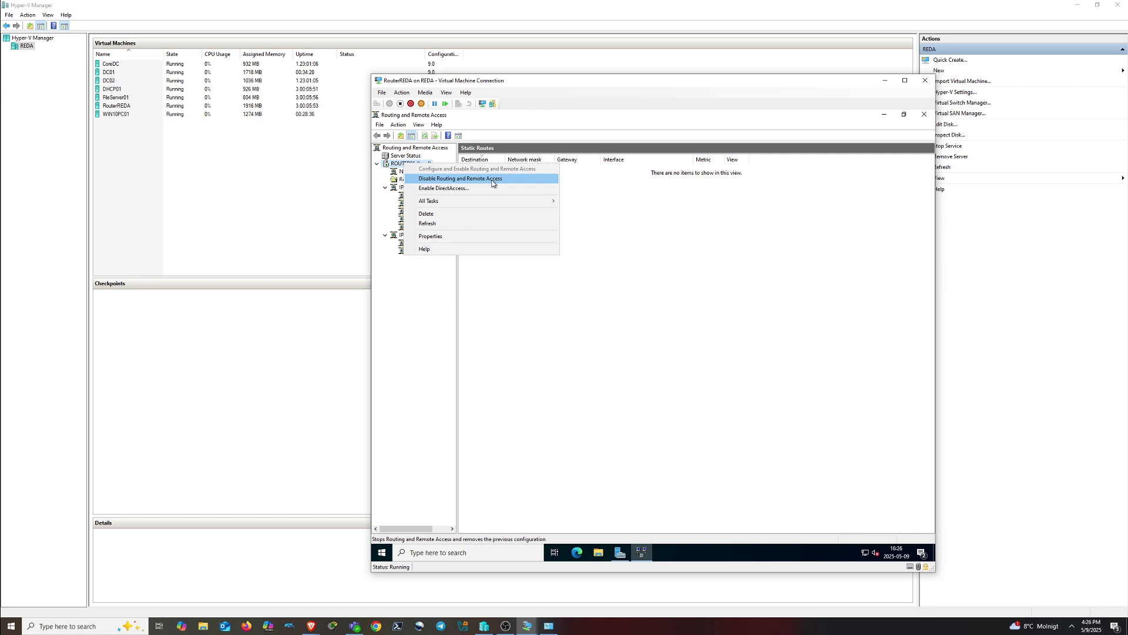
{"action": "left_click", "coordinate": [486, 330]}
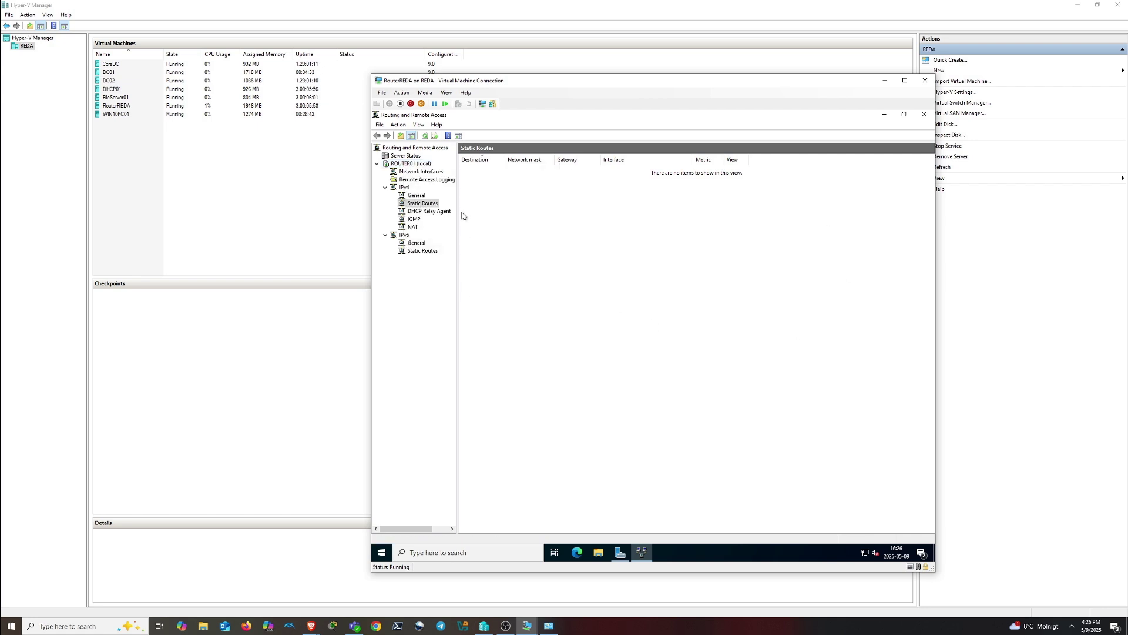
Open the DHCP Relay Agent properties under IPv4 and select the listed DHCP server address
{"action": "left_click", "coordinate": [428, 213]}
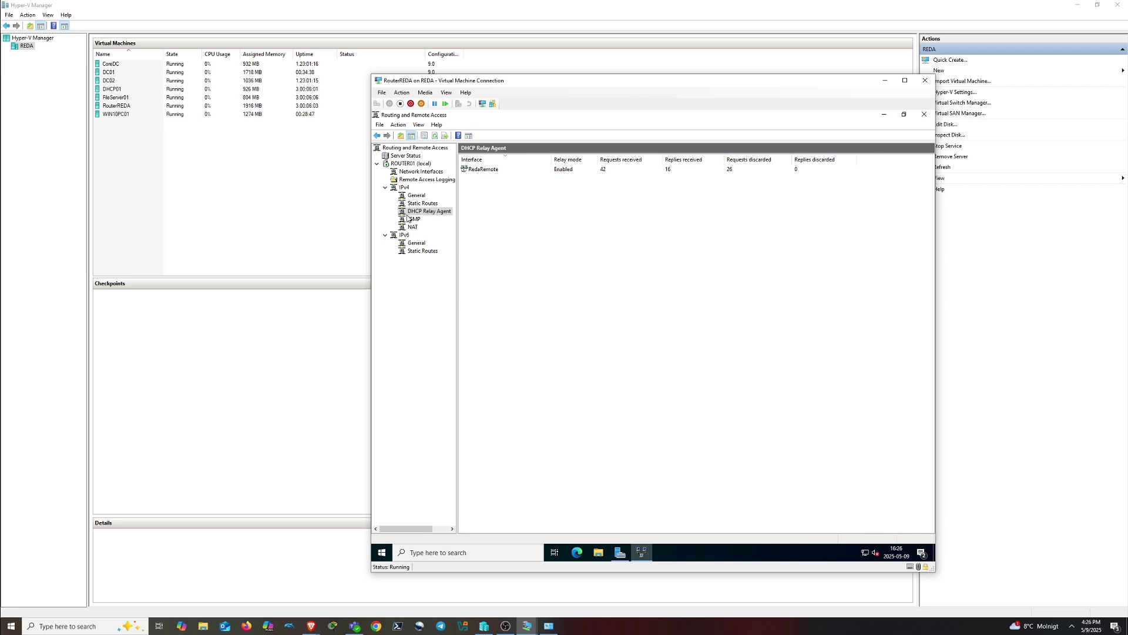
{"action": "right_click", "coordinate": [422, 215]}
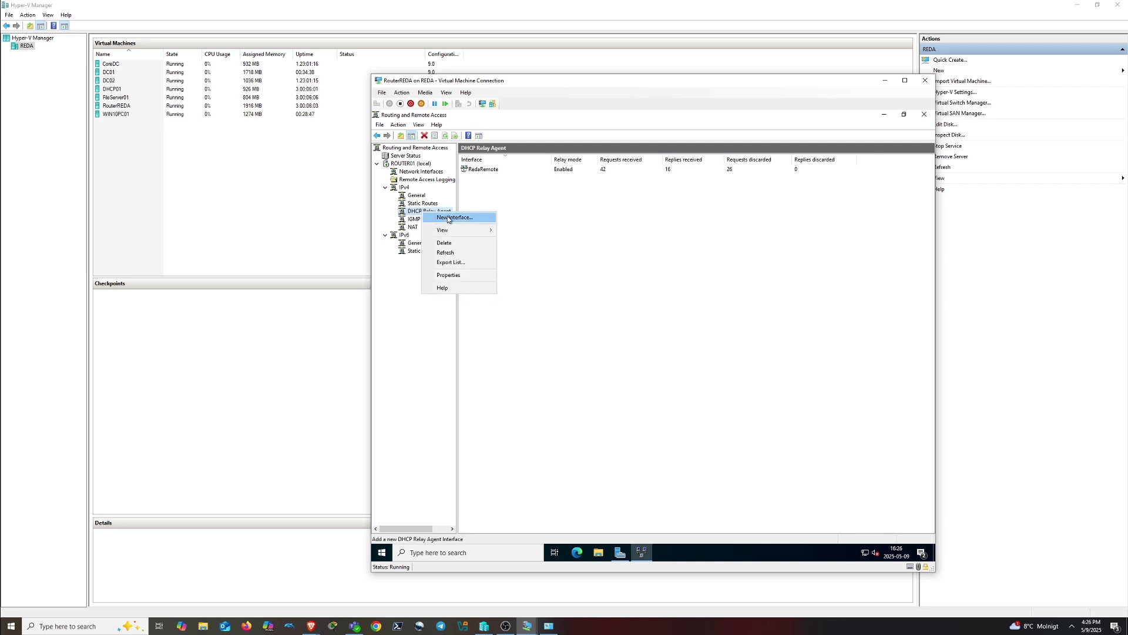
{"action": "left_click", "coordinate": [450, 278]}
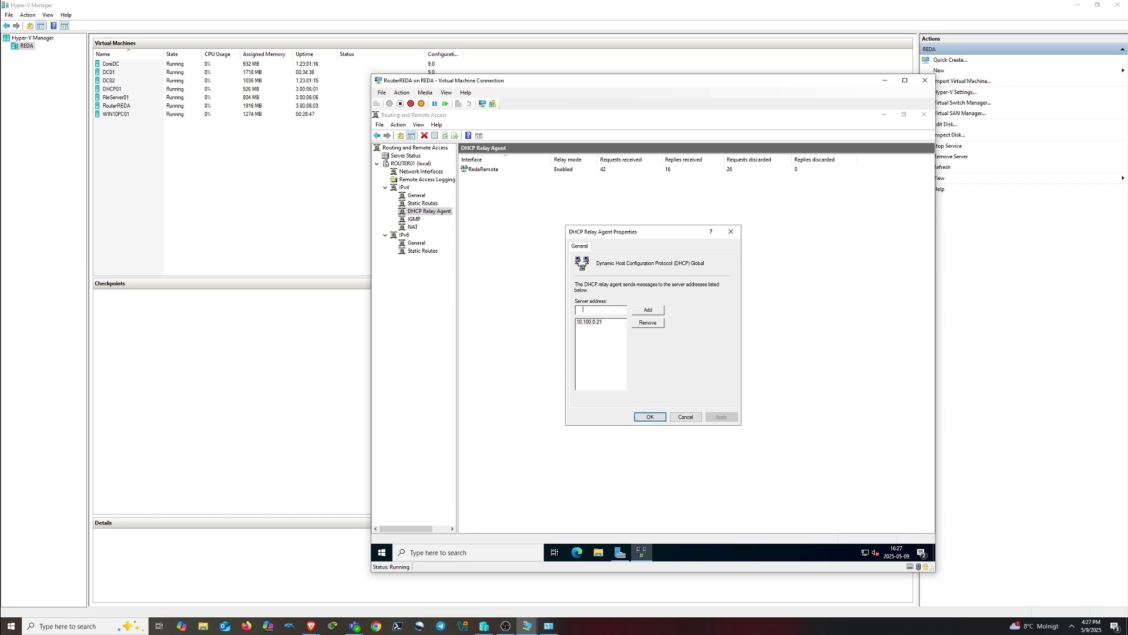
{"action": "left_click", "coordinate": [608, 324]}
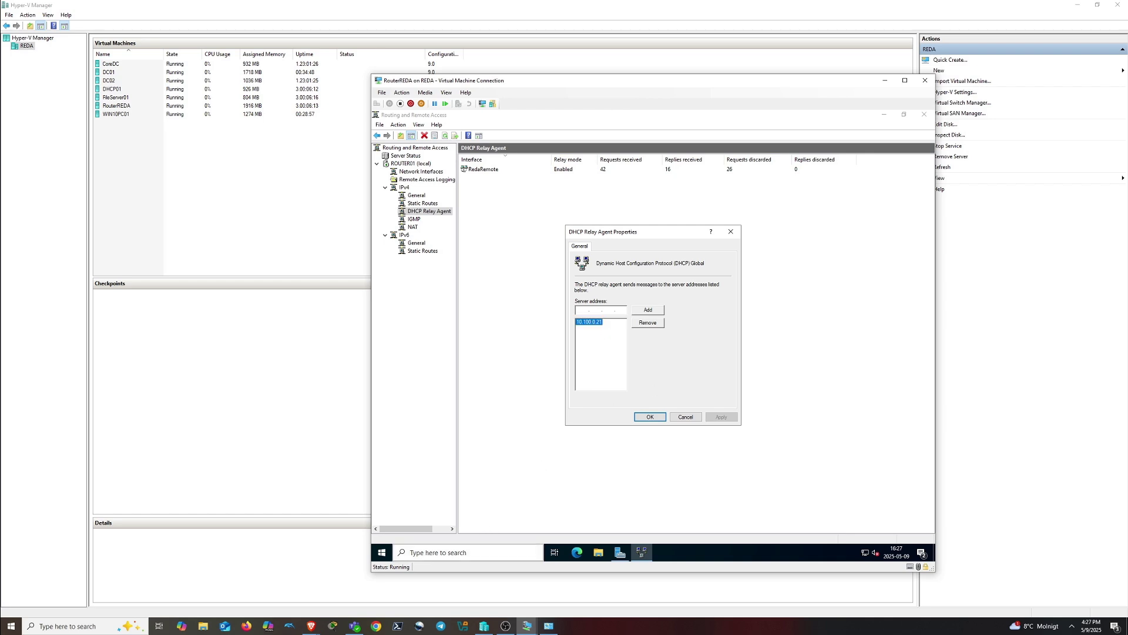
Write 10.100.0.21 in the virtual machine's Windows search, dismiss it, and cancel the DHCP Relay Agent properties
{"action": "left_click", "coordinate": [469, 554]}
{"action": "type", "text": "10"}
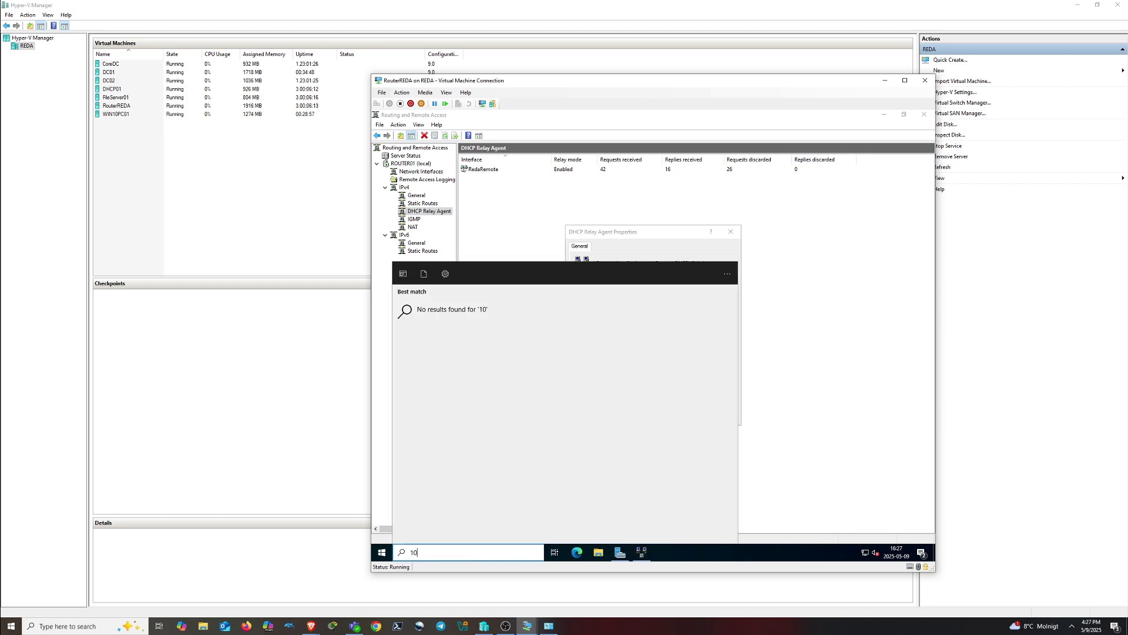
{"action": "type", "text": ".100.0.21"}
{"action": "key", "text": "ctrl+a"}
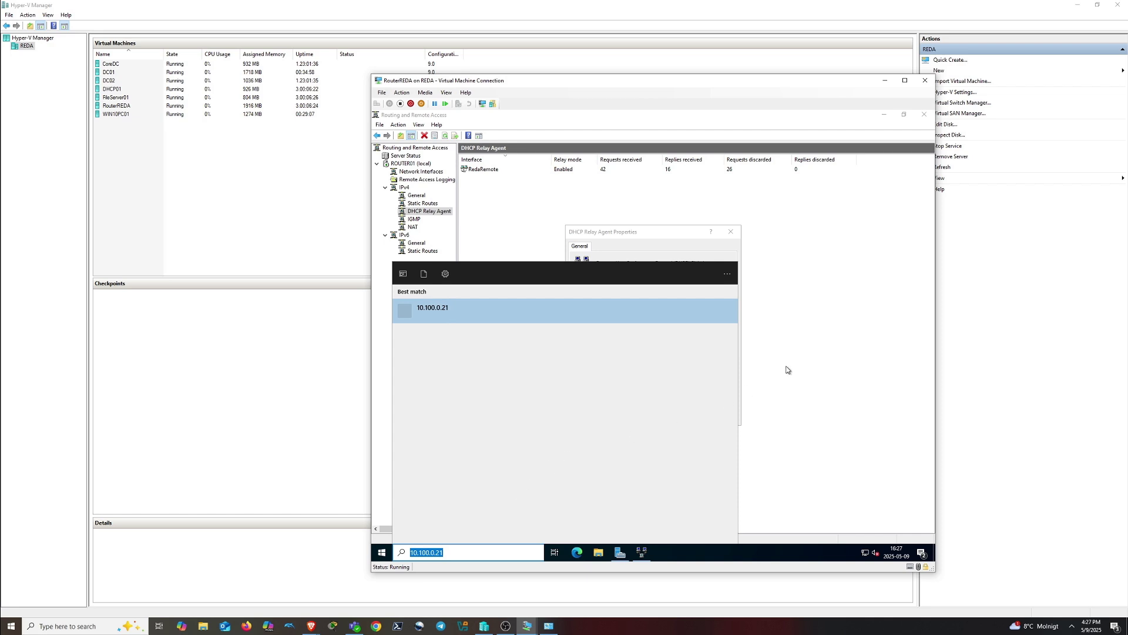
{"action": "key", "text": "Escape"}
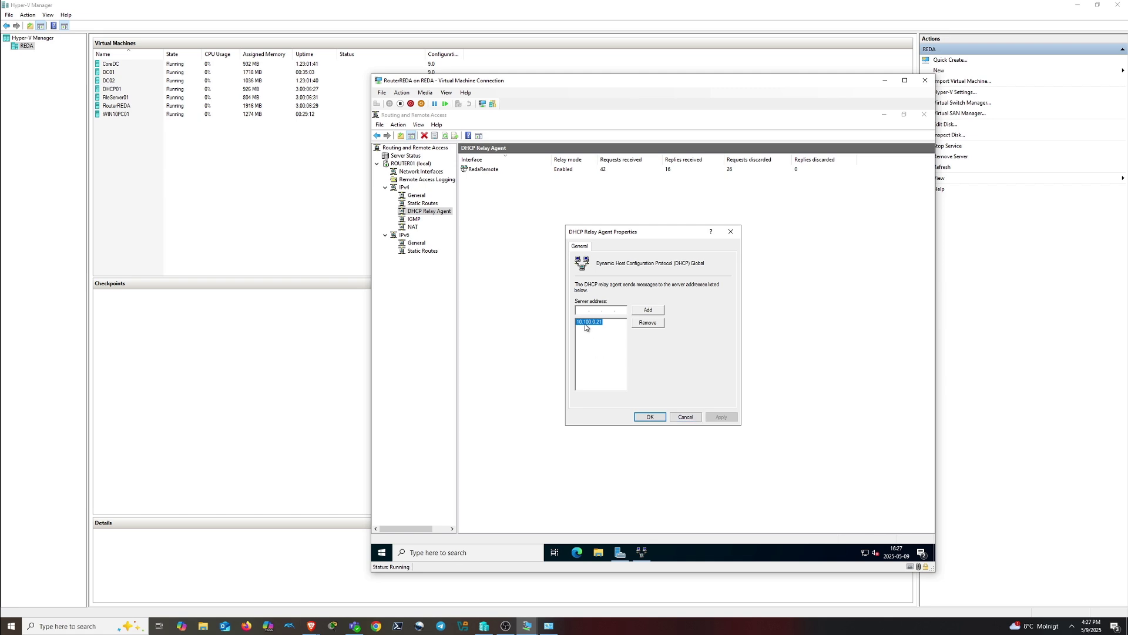
{"action": "left_click", "coordinate": [684, 418]}
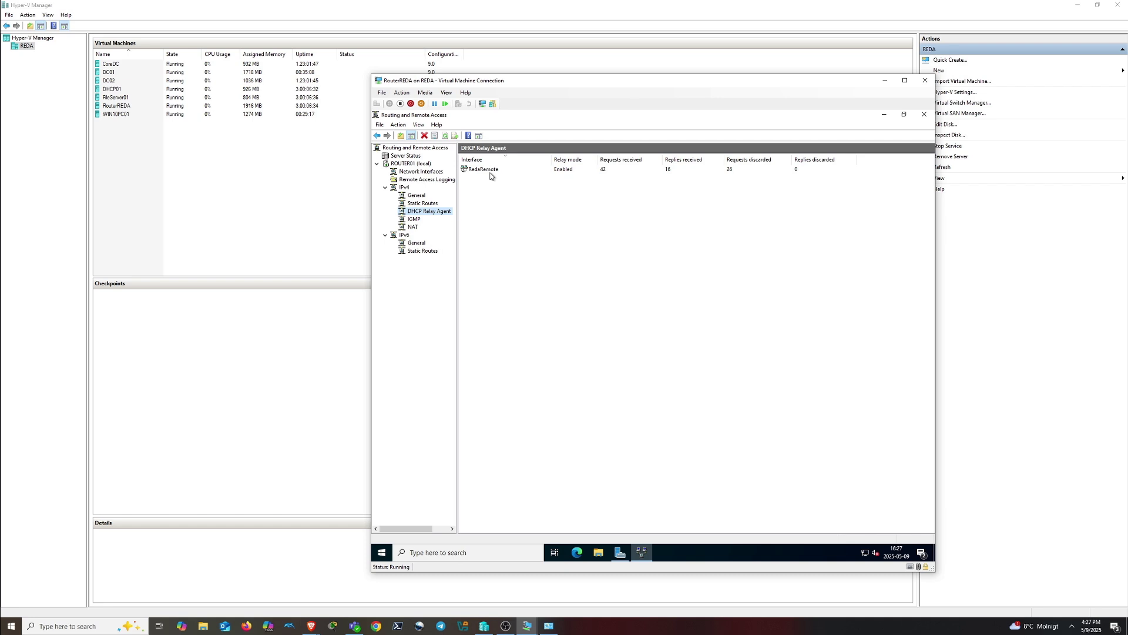
Review the General, Static Routes and NAT entries under ROUTER01's IPv4 node
{"action": "left_click", "coordinate": [421, 197]}
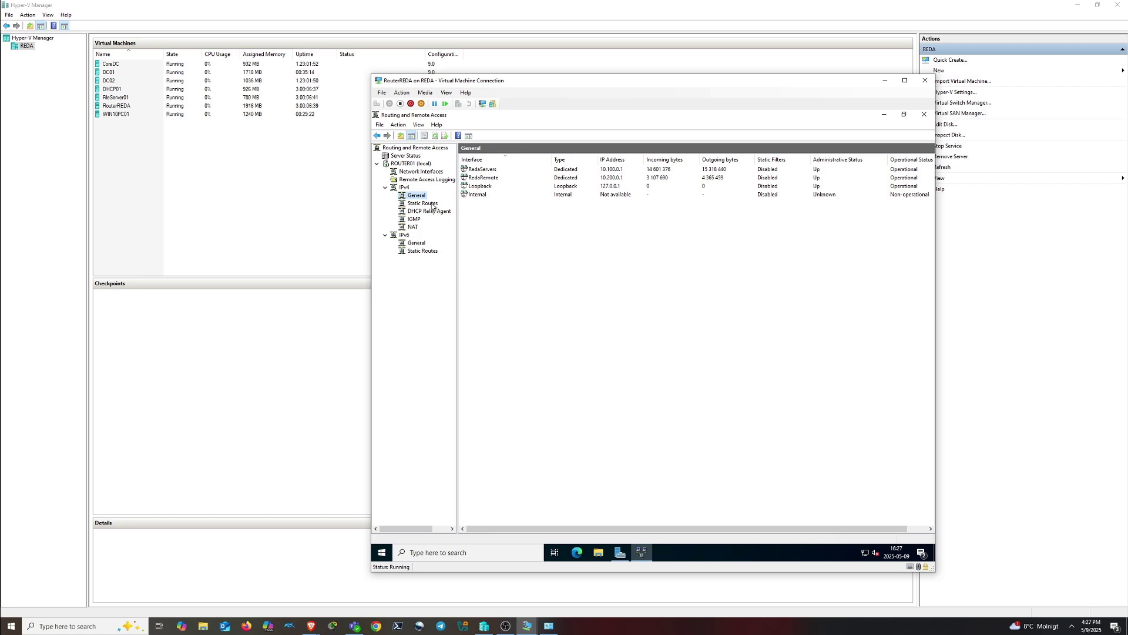
{"action": "left_click", "coordinate": [431, 205]}
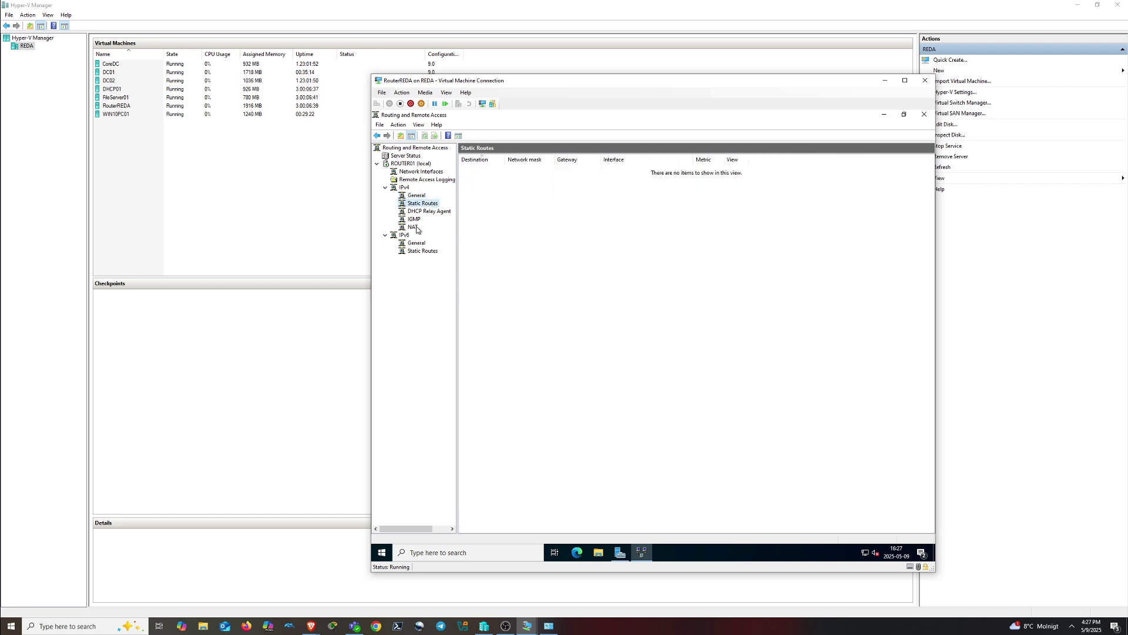
{"action": "left_click", "coordinate": [415, 228]}
Disable Routing and Remote Access on ROUTER01 and confirm removing its configuration
{"action": "right_click", "coordinate": [408, 164]}
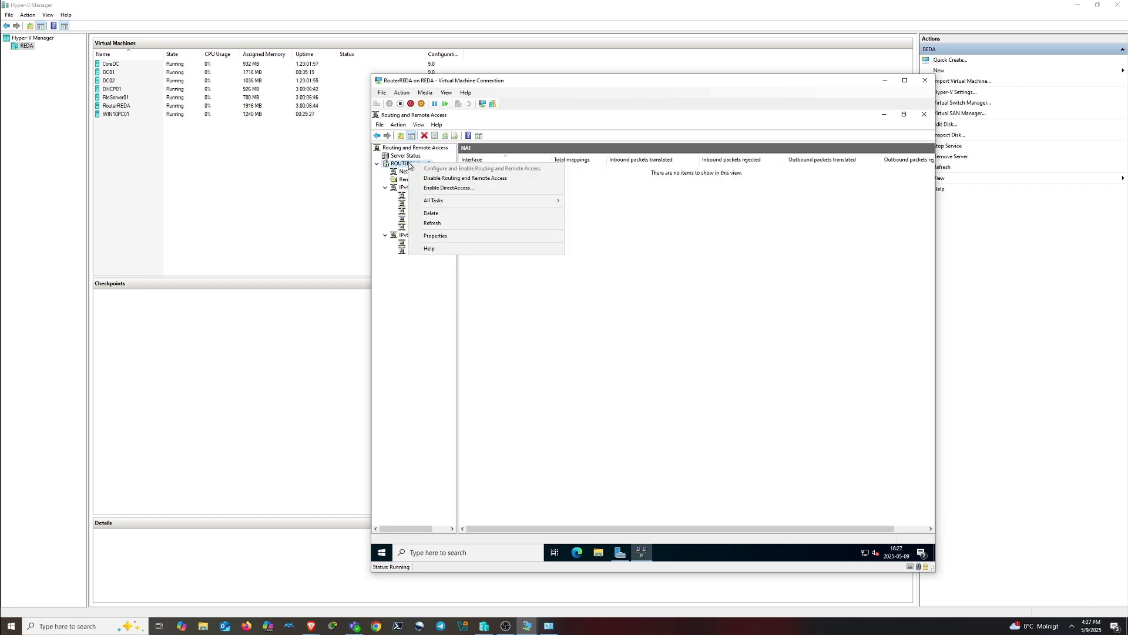
{"action": "left_click", "coordinate": [458, 178]}
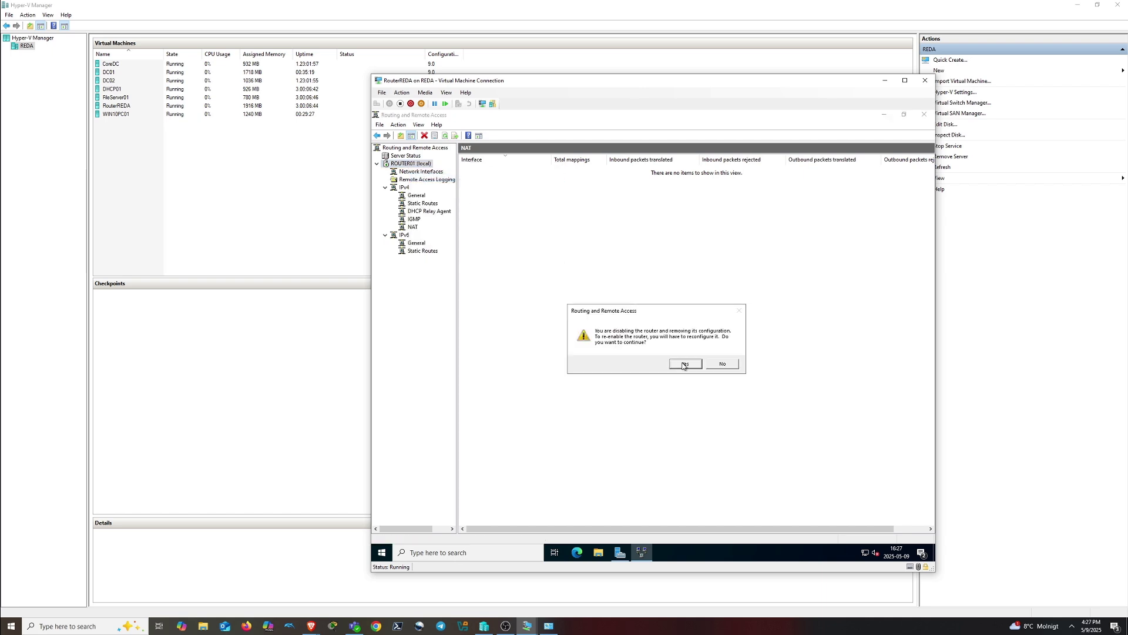
{"action": "left_click", "coordinate": [684, 364]}
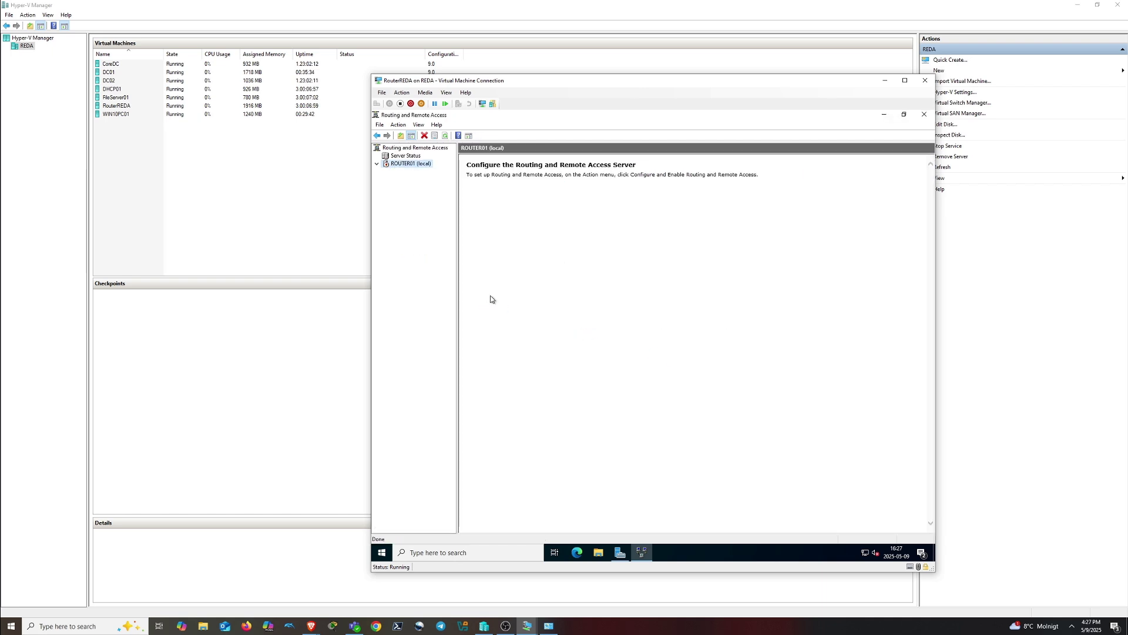
Start configuring and enabling Routing and Remote Access on ROUTER01 with the Custom configuration option
{"action": "right_click", "coordinate": [416, 164]}
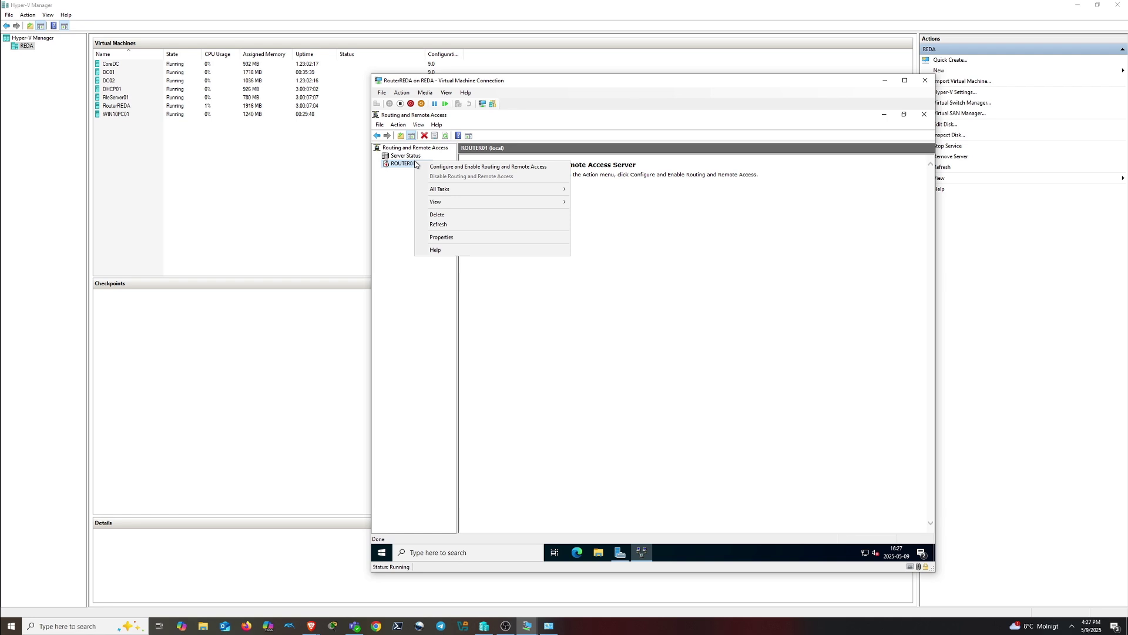
{"action": "left_click", "coordinate": [460, 168]}
{"action": "left_click", "coordinate": [704, 409]}
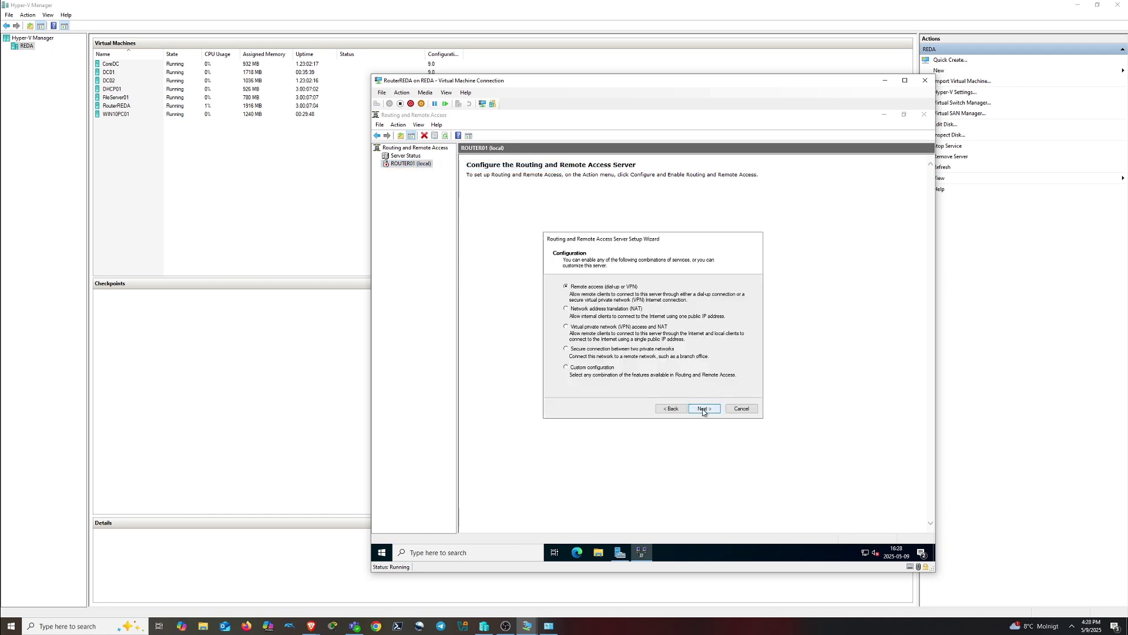
{"action": "left_click", "coordinate": [578, 368]}
{"action": "left_click", "coordinate": [704, 409]}
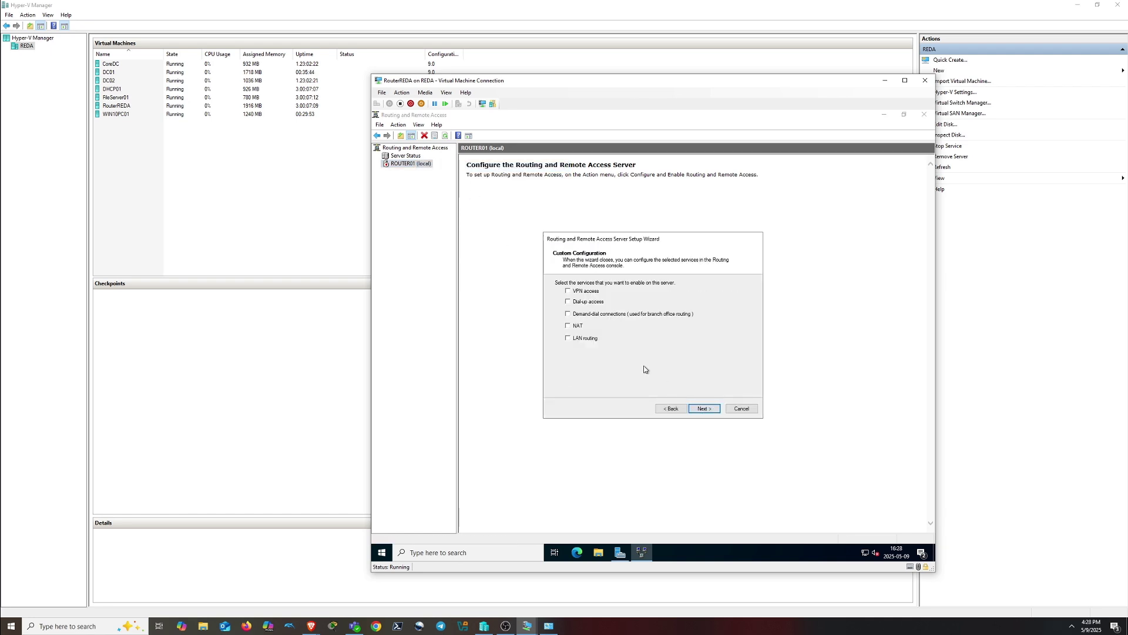
Enable LAN routing and NAT as the custom services on ROUTER01 and finish the setup wizard
{"action": "left_click", "coordinate": [568, 339]}
{"action": "left_click", "coordinate": [569, 327]}
{"action": "left_click", "coordinate": [704, 409]}
{"action": "left_click", "coordinate": [706, 410]}
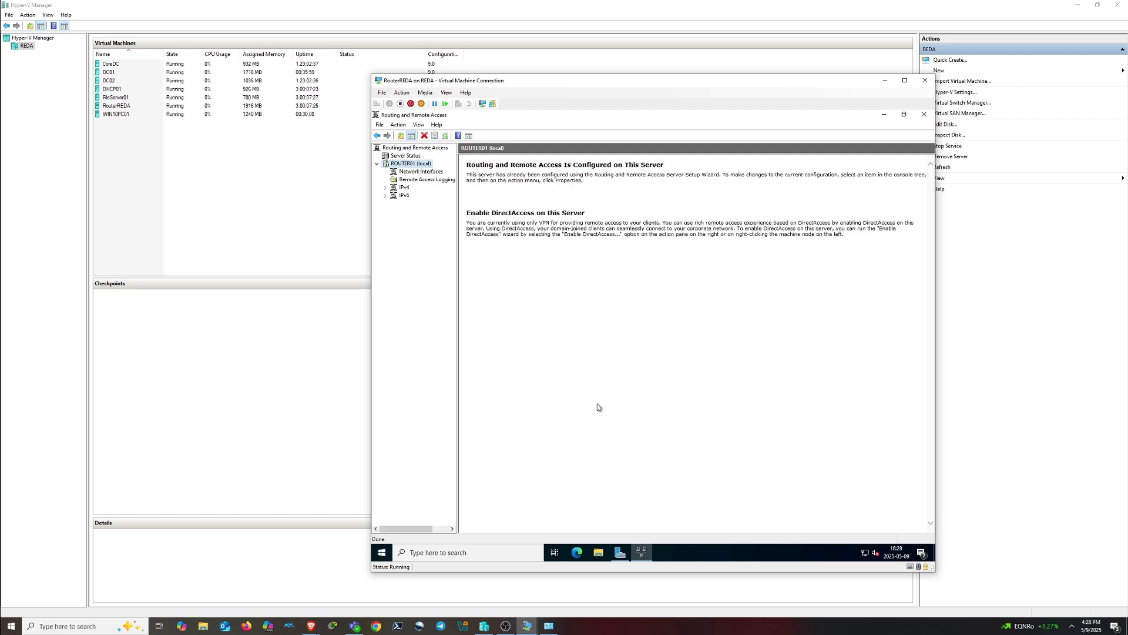
Show ROUTER01's IP routing table from IPv4 Static Routes, examine the 192.168.50.x destination entries, and close the table
{"action": "left_click", "coordinate": [385, 188]}
{"action": "left_click", "coordinate": [421, 204]}
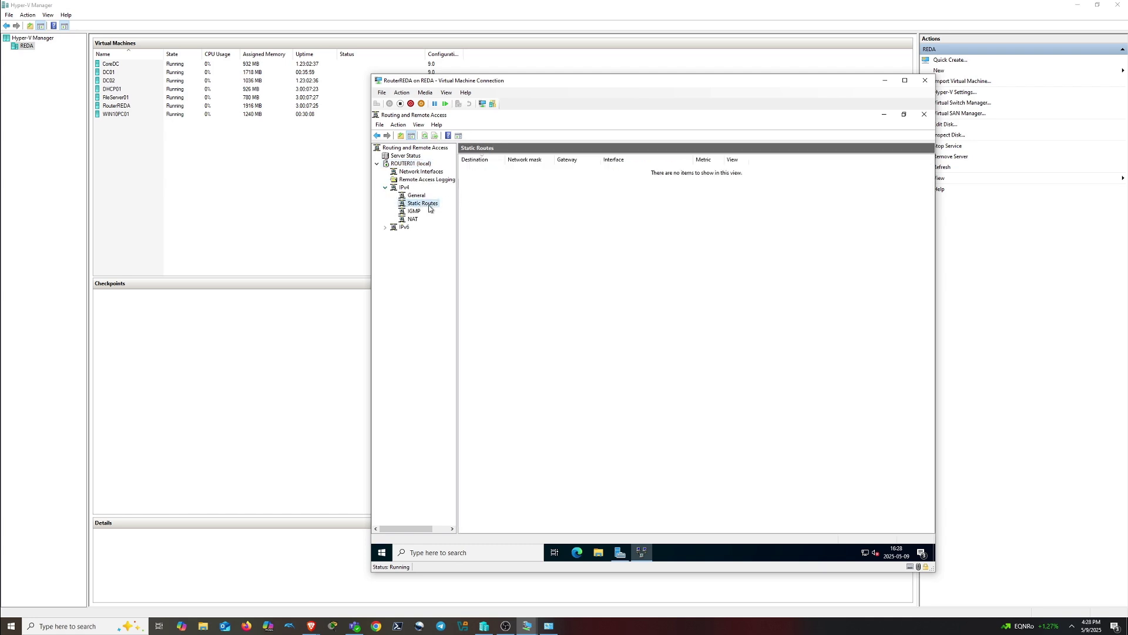
{"action": "right_click", "coordinate": [430, 207]}
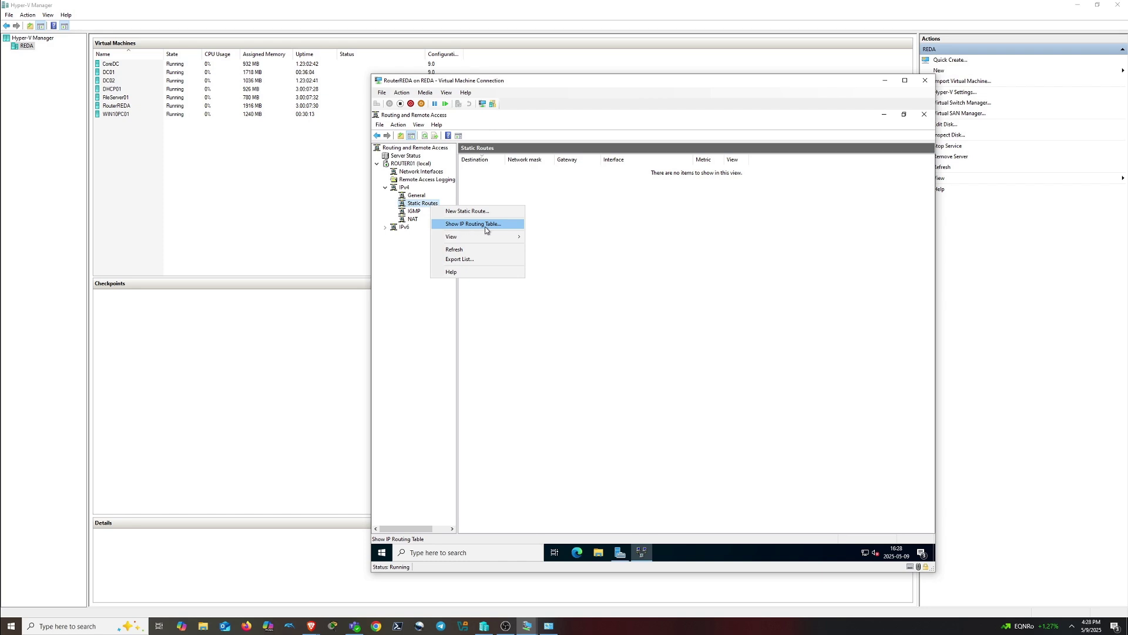
{"action": "left_click", "coordinate": [487, 229]}
{"action": "left_click_drag", "start_coordinate": [598, 303], "coordinate": [682, 372]}
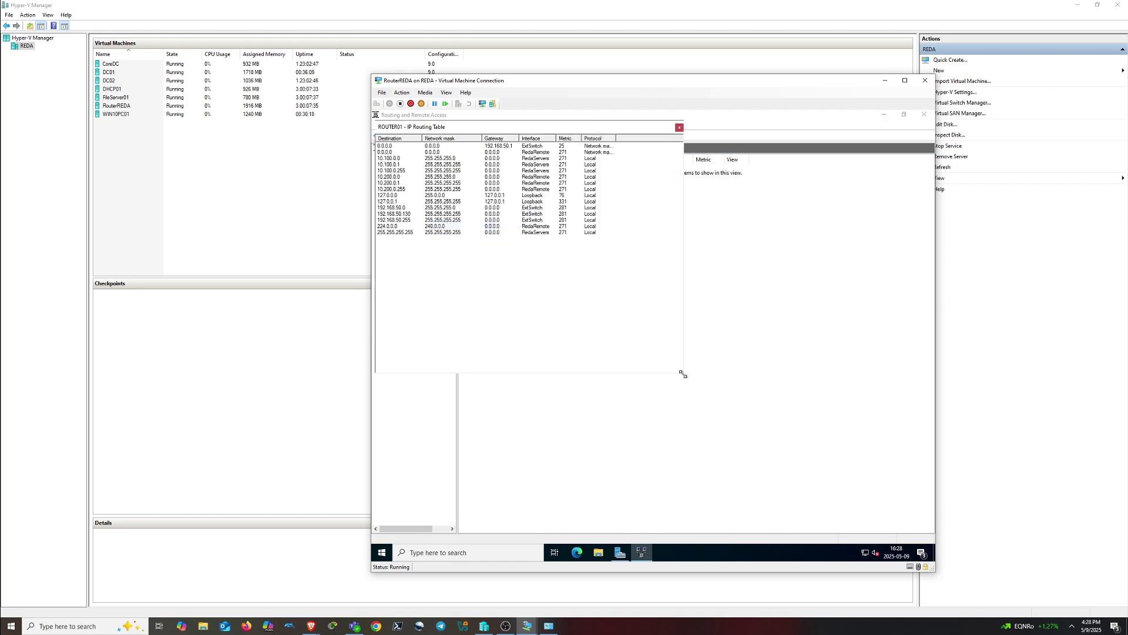
{"action": "left_click", "coordinate": [400, 208]}
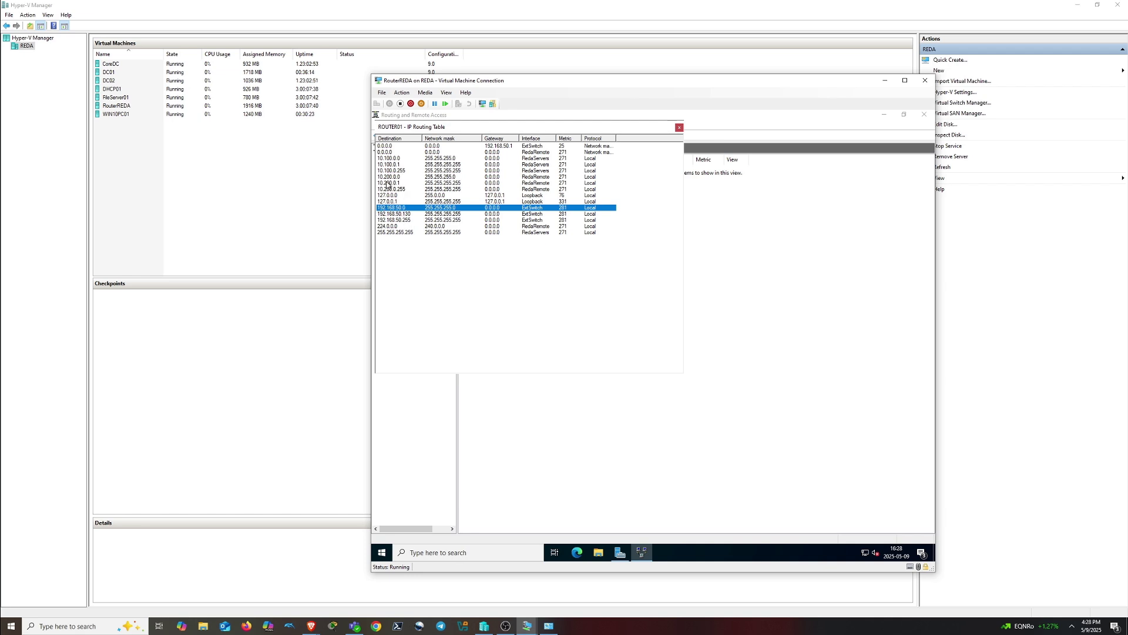
{"action": "left_click", "coordinate": [388, 214]}
{"action": "left_click", "coordinate": [404, 220]}
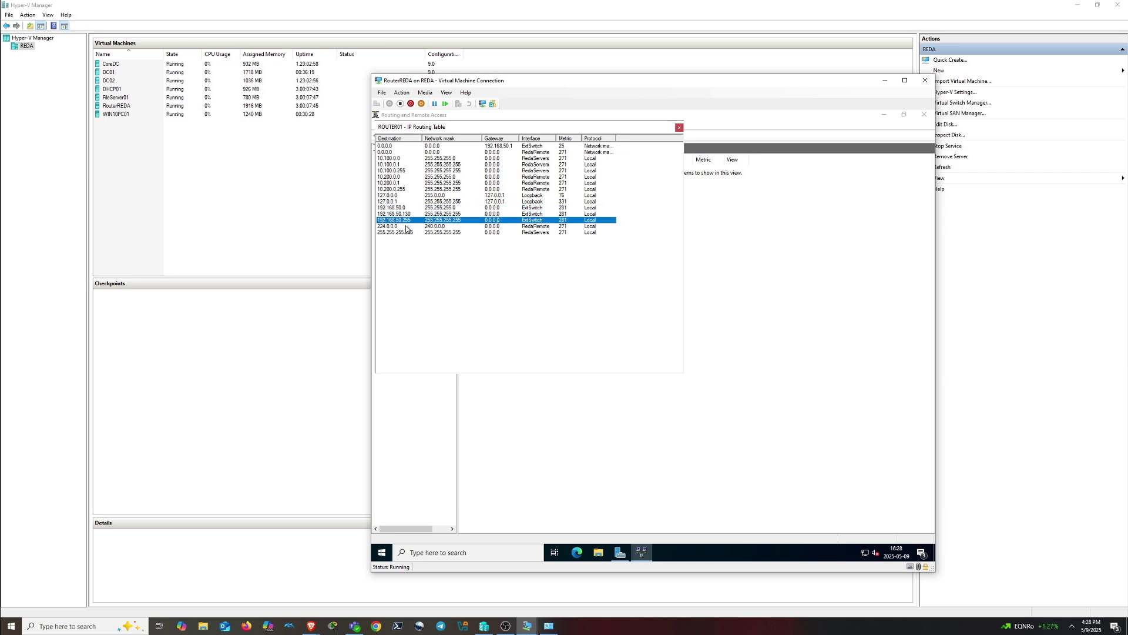
{"action": "left_click", "coordinate": [680, 129]}
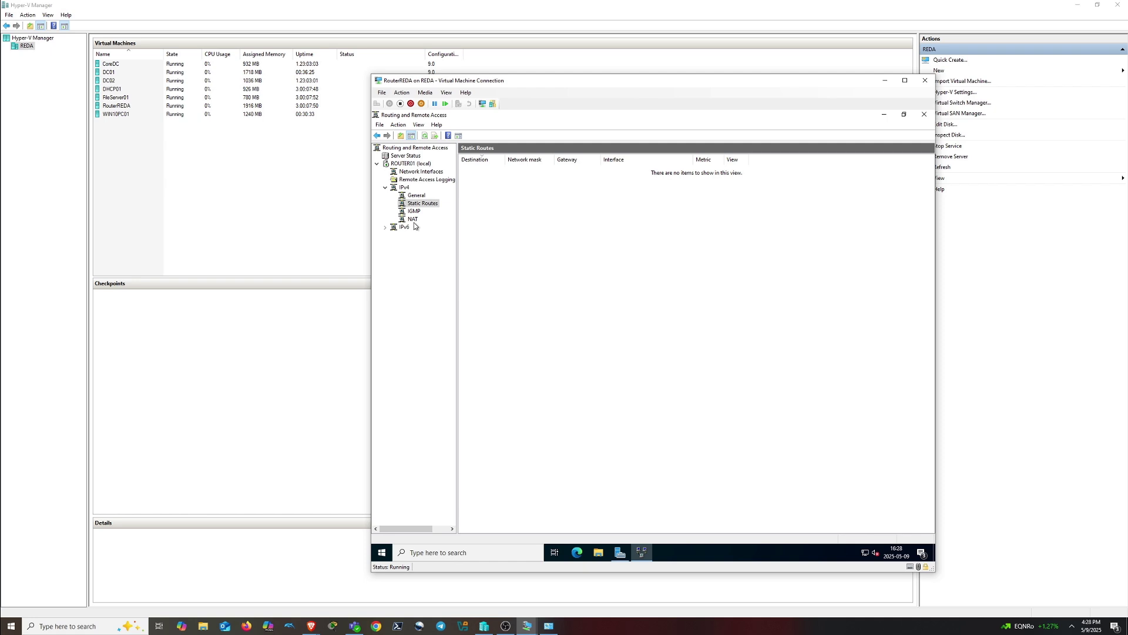
Add DHCP Relay Agent as a new routing protocol under ROUTER01's IPv4 General node
{"action": "right_click", "coordinate": [419, 197]}
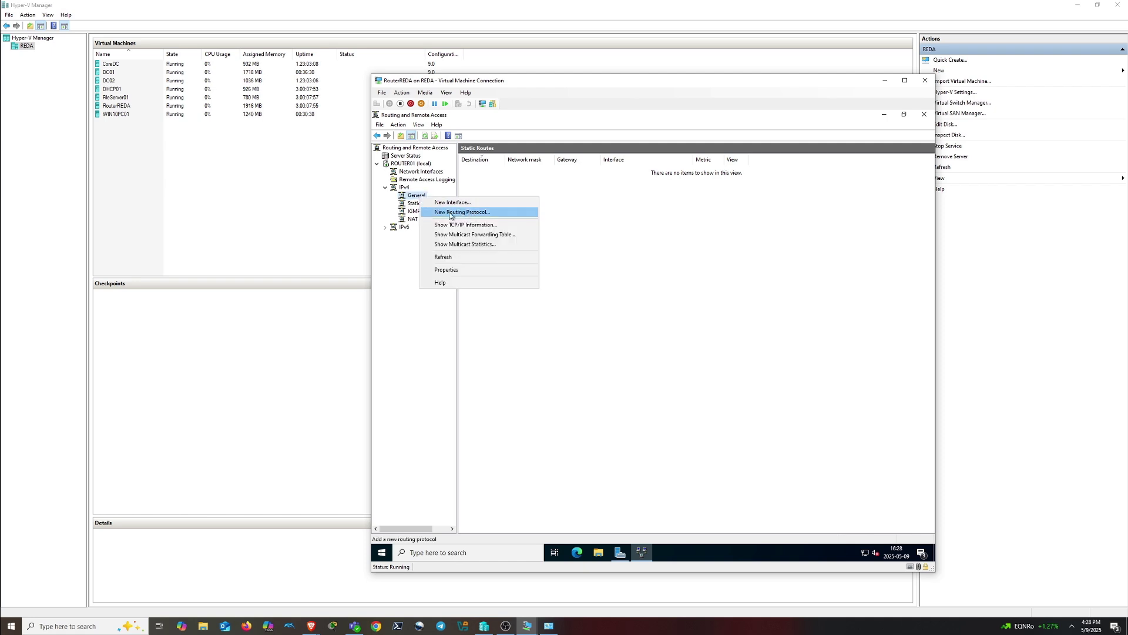
{"action": "left_click", "coordinate": [485, 215]}
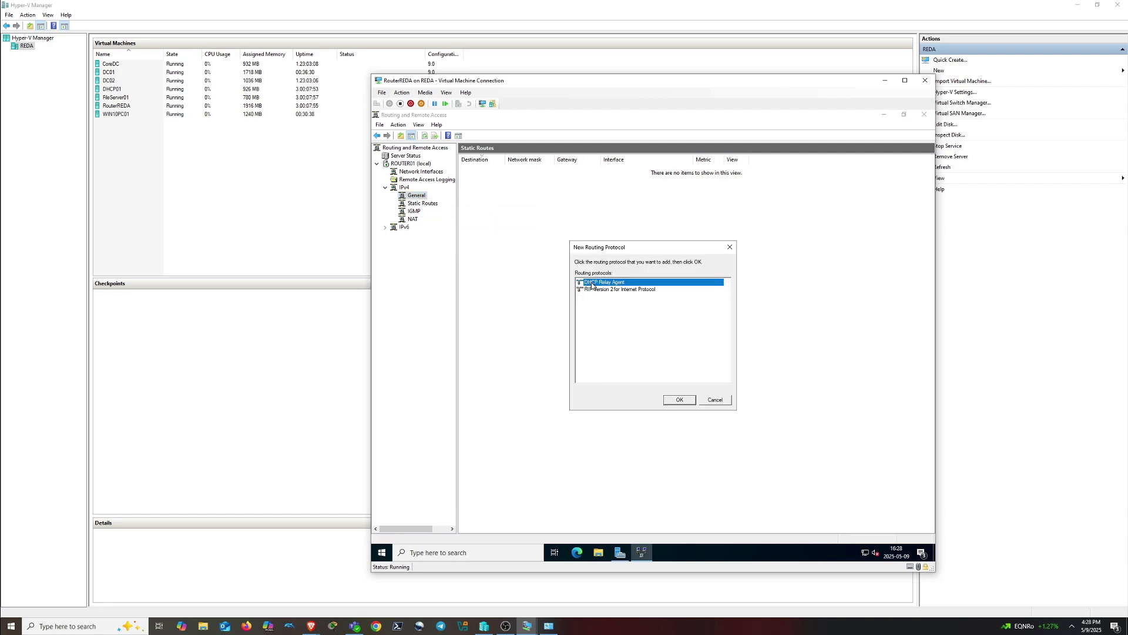
{"action": "left_click", "coordinate": [679, 400]}
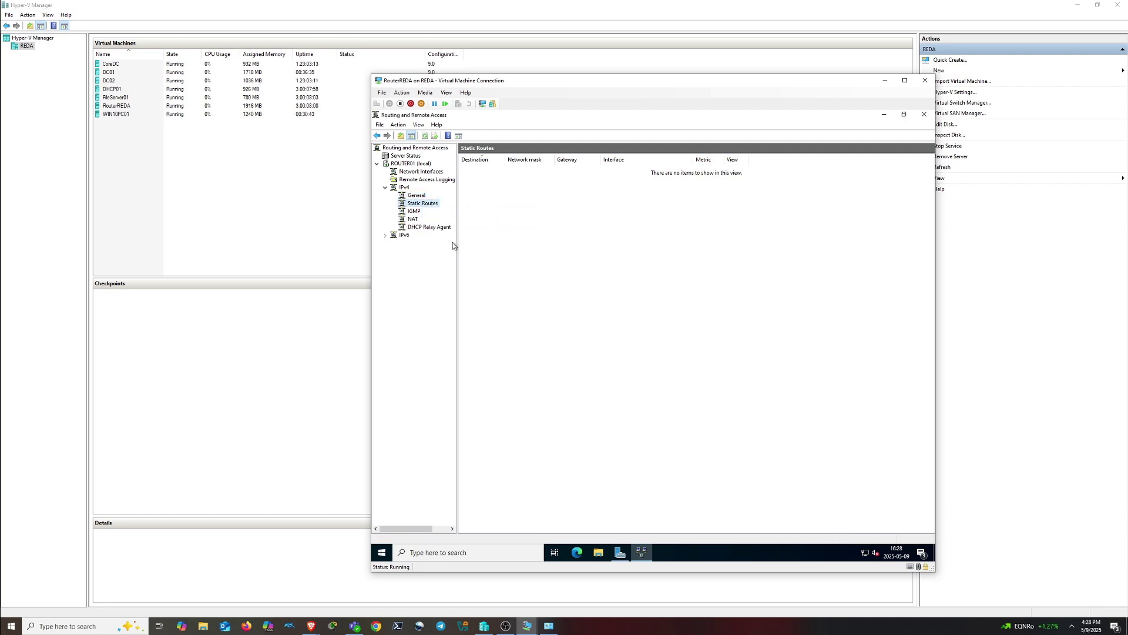
Add the RedaRemote interface to the DHCP Relay Agent, accepting its default relay properties
{"action": "left_click", "coordinate": [433, 229]}
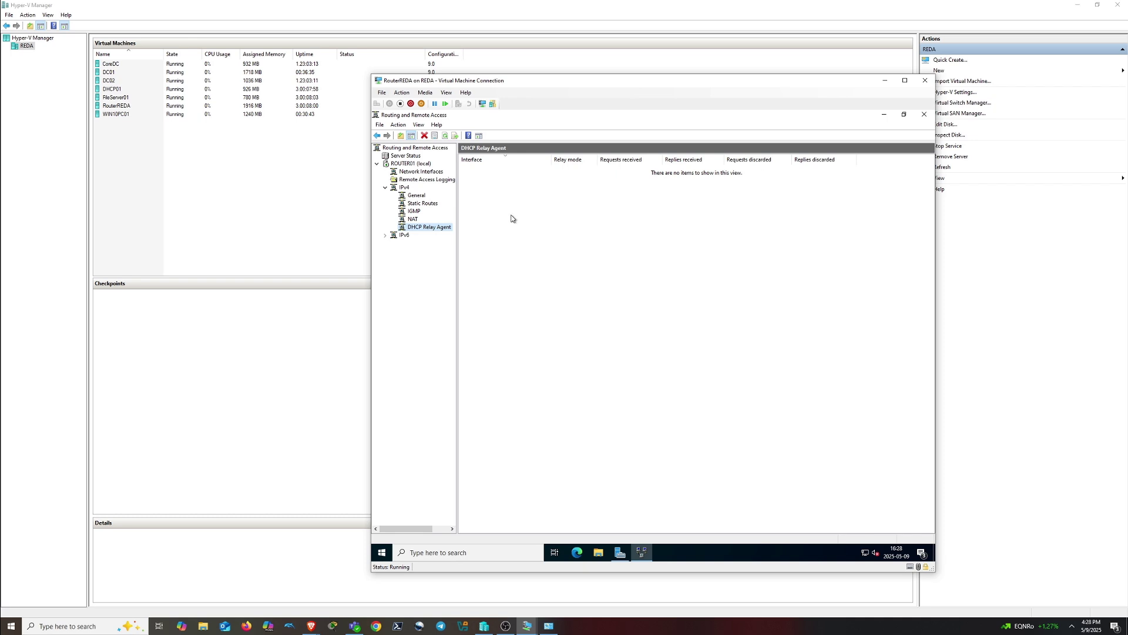
{"action": "right_click", "coordinate": [544, 225]}
{"action": "left_click", "coordinate": [582, 224]}
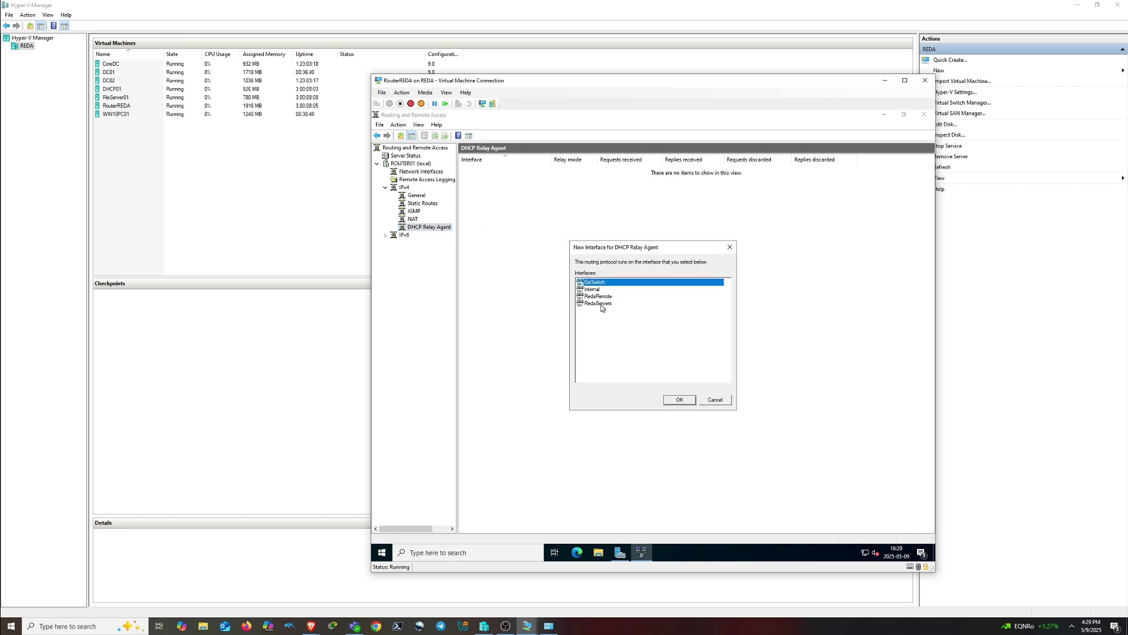
{"action": "left_click", "coordinate": [609, 298]}
{"action": "left_click", "coordinate": [679, 400]}
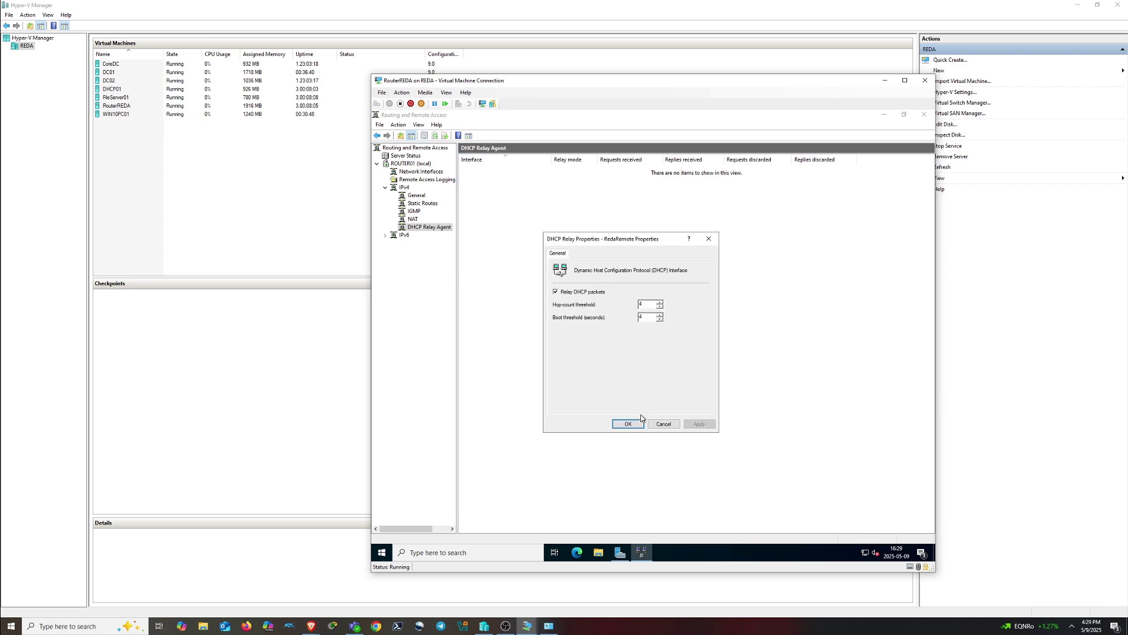
{"action": "left_click", "coordinate": [627, 422]}
Add 10.100.0.21 as the server address in the DHCP Relay Agent properties and apply it
{"action": "right_click", "coordinate": [429, 229]}
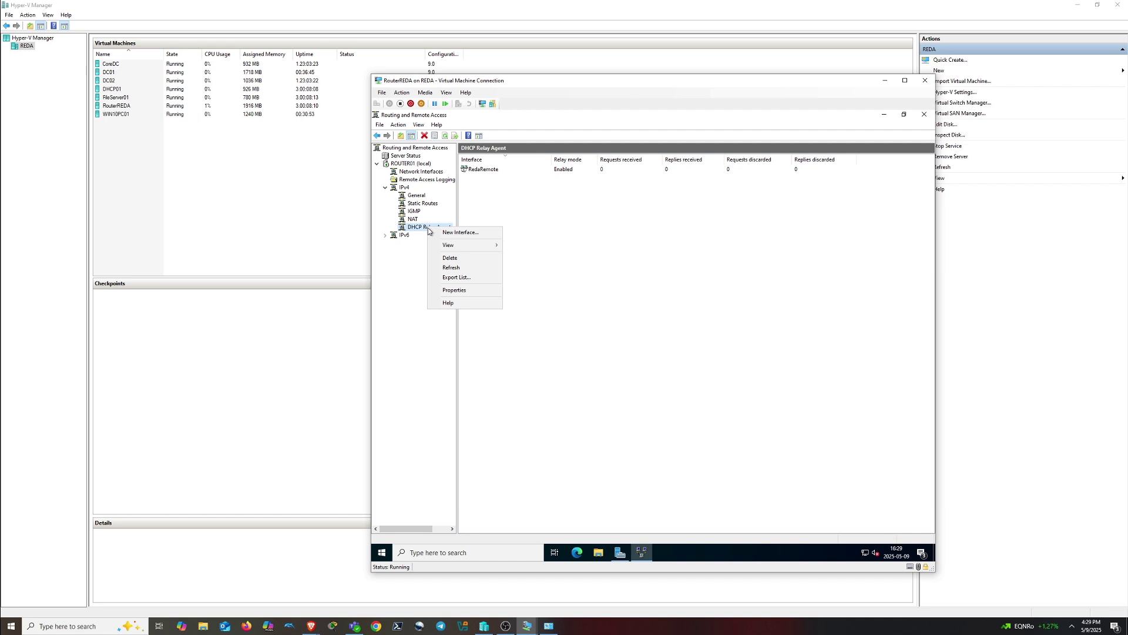
{"action": "left_click", "coordinate": [463, 290]}
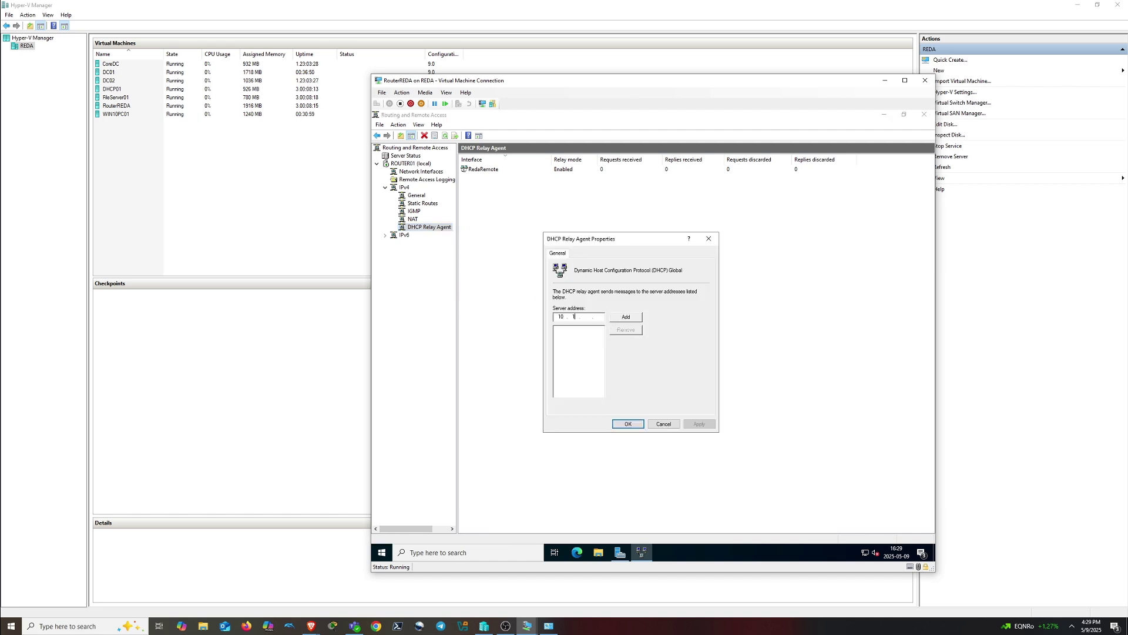
{"action": "type", "text": "10.100.0.21"}
{"action": "left_click", "coordinate": [625, 317]}
{"action": "left_click", "coordinate": [698, 424]}
{"action": "left_click", "coordinate": [628, 425]}
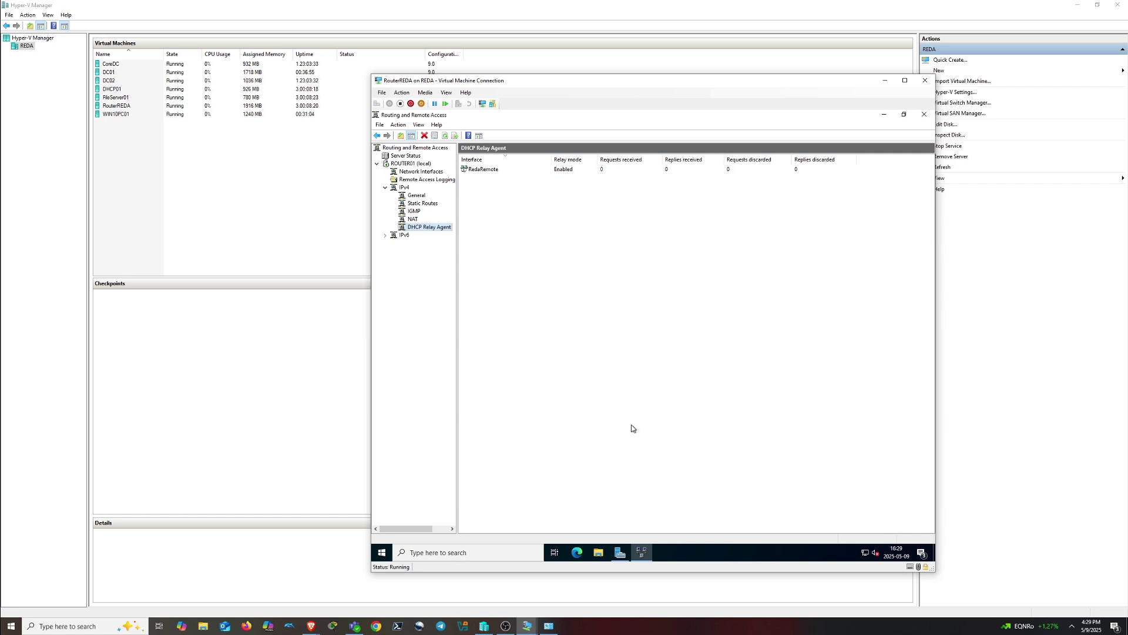
Check DHCP01's IP address in Hyper-V Manager and return to the RouterREDA connection window
{"action": "left_click", "coordinate": [111, 89]}
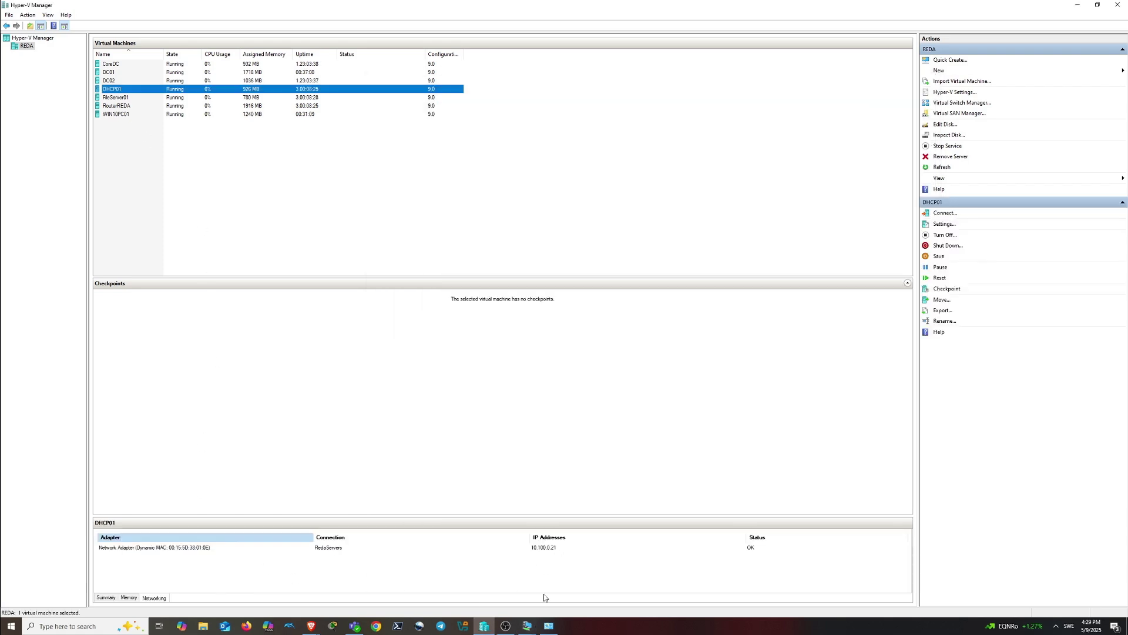
{"action": "left_click", "coordinate": [527, 626]}
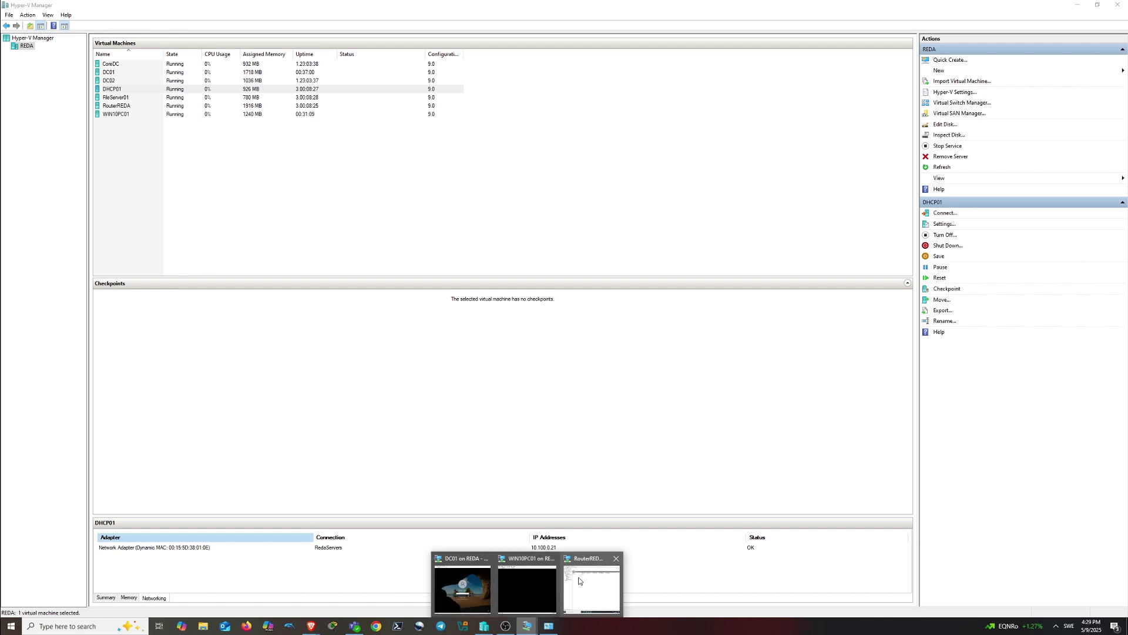
{"action": "left_click", "coordinate": [580, 580]}
Add the RedaRemote interface to NAT as a private interface connected to the private network
{"action": "left_click", "coordinate": [414, 219]}
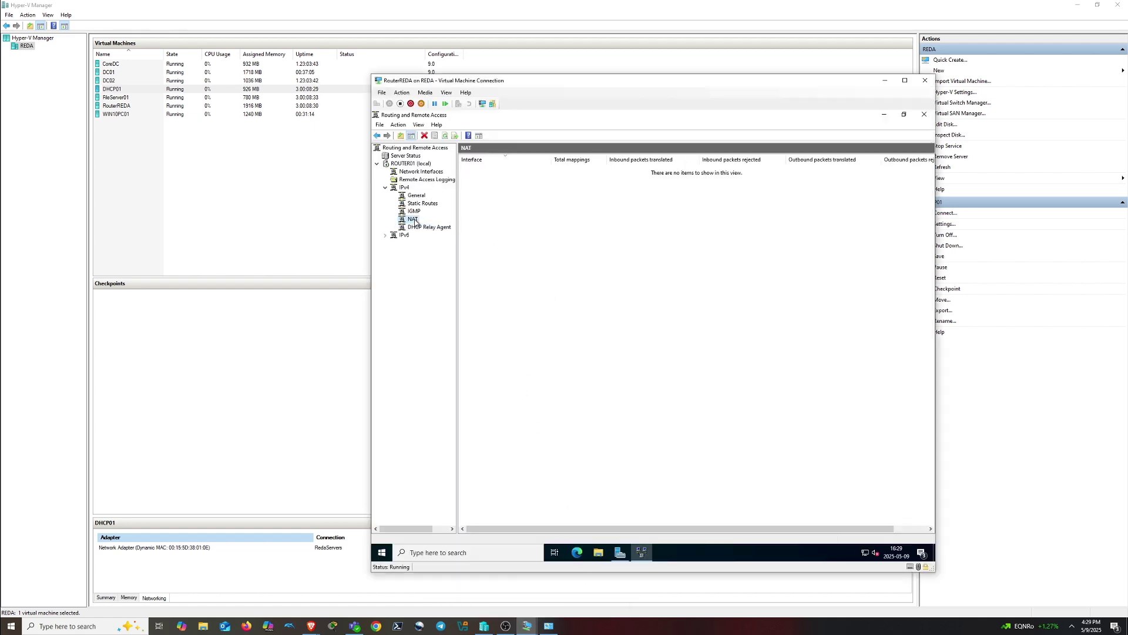
{"action": "right_click", "coordinate": [529, 234]}
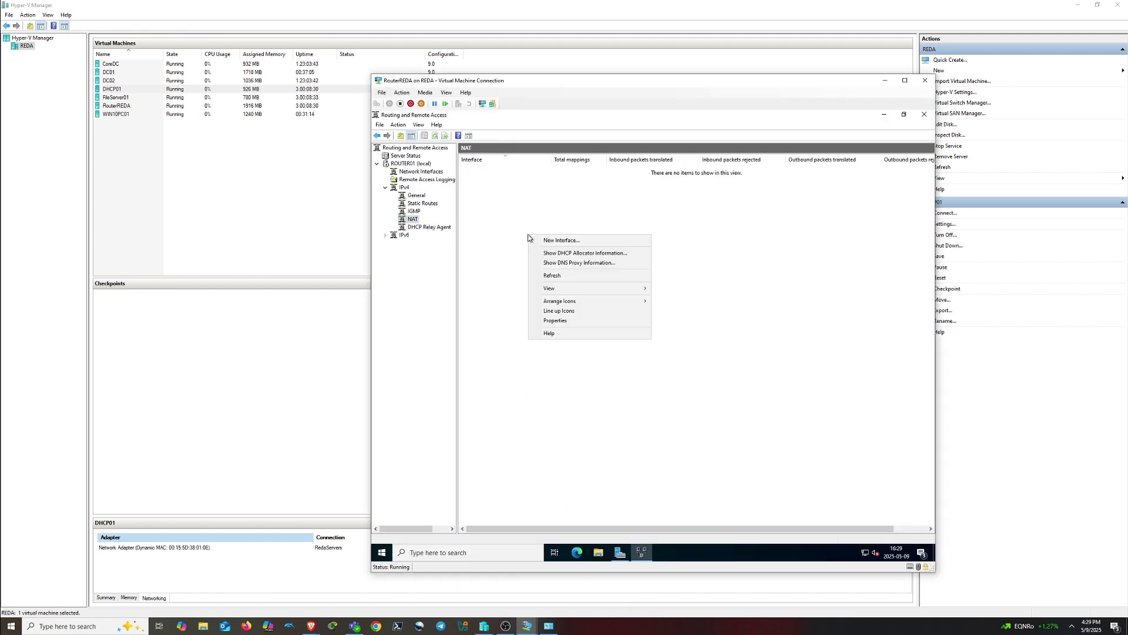
{"action": "left_click", "coordinate": [583, 242]}
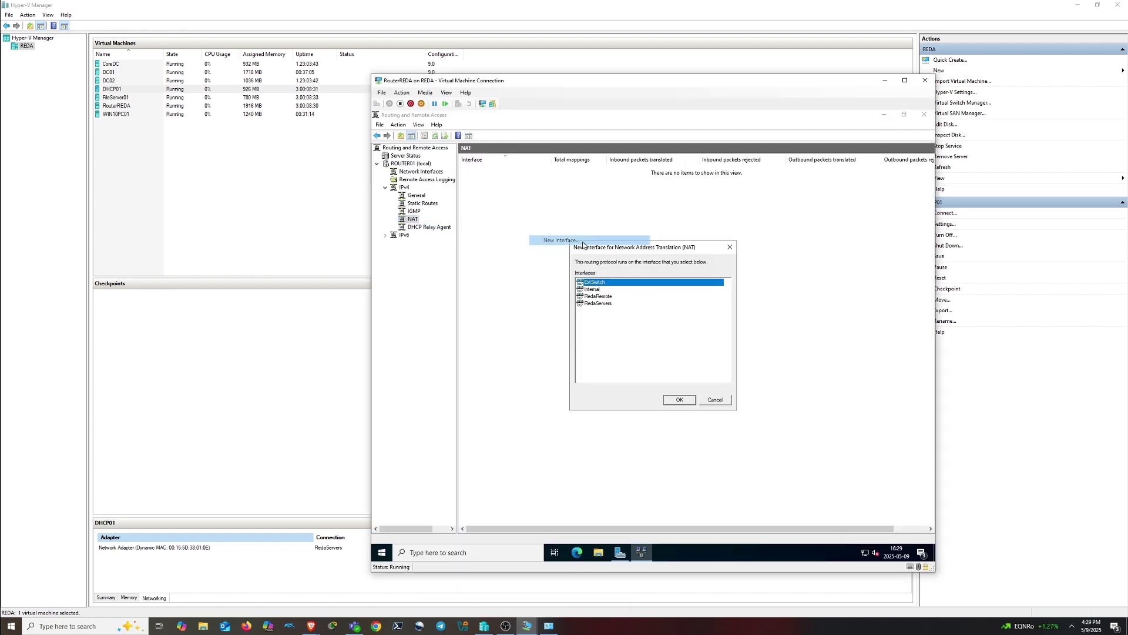
{"action": "left_click", "coordinate": [607, 296]}
{"action": "left_click", "coordinate": [675, 400]}
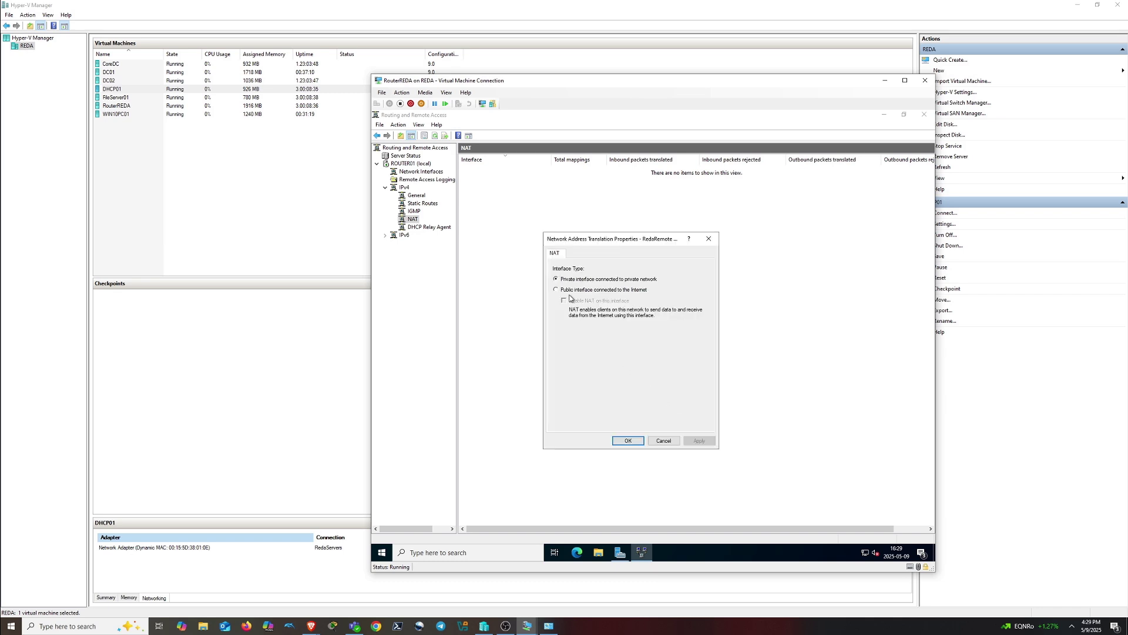
{"action": "left_click", "coordinate": [628, 440]}
Add the RedaServers interface to NAT as a private interface connected to the private network
{"action": "right_click", "coordinate": [537, 301]}
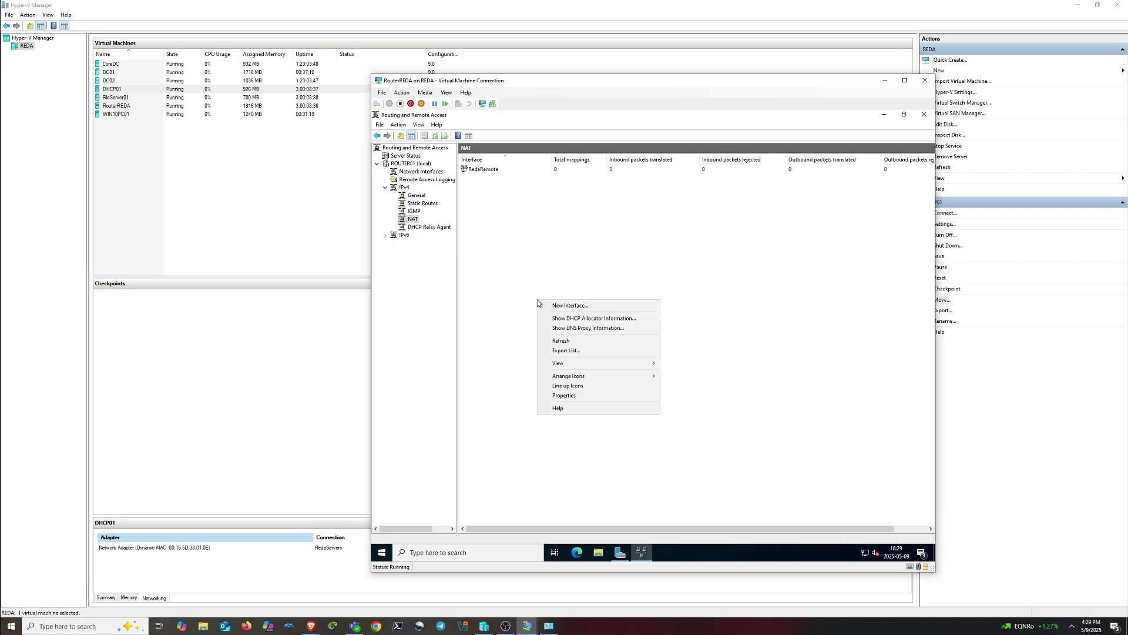
{"action": "left_click", "coordinate": [579, 307]}
{"action": "left_click", "coordinate": [596, 299]}
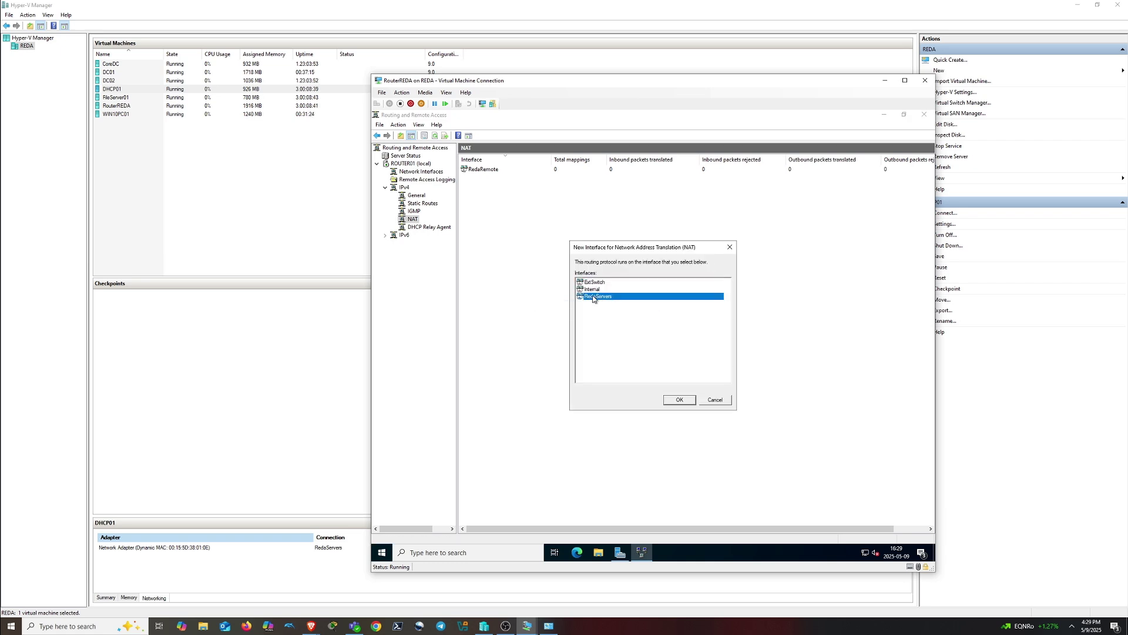
{"action": "left_click", "coordinate": [674, 399]}
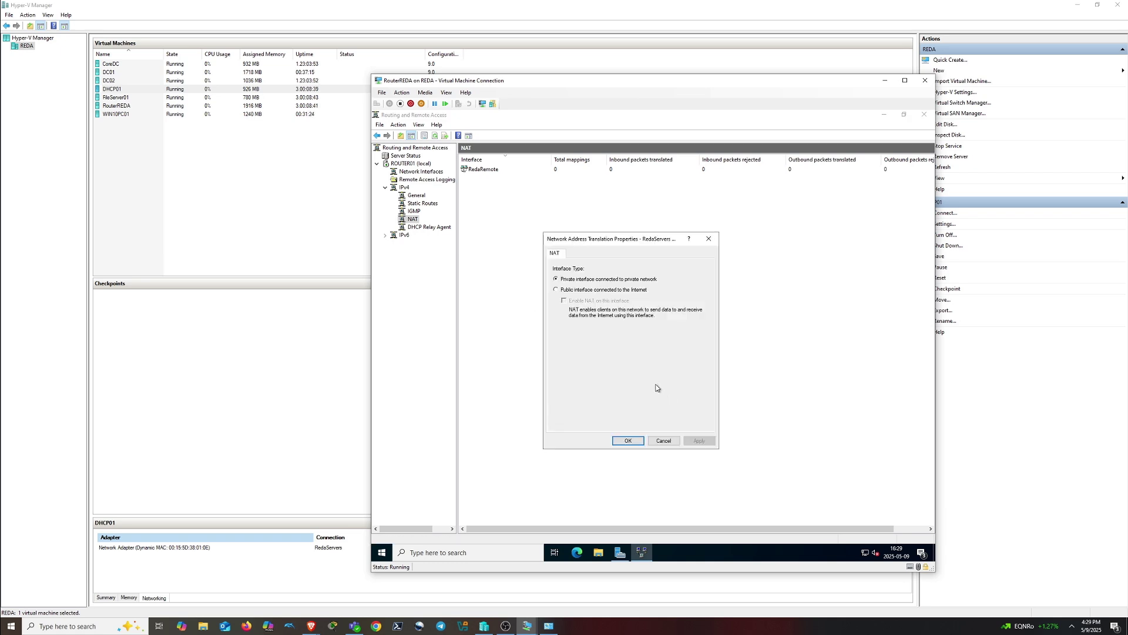
{"action": "left_click", "coordinate": [628, 441]}
Add the ExtSwitch interface to NAT as a public interface connected to the Internet, with NAT enabled on it
{"action": "right_click", "coordinate": [508, 307]}
{"action": "left_click", "coordinate": [543, 311]}
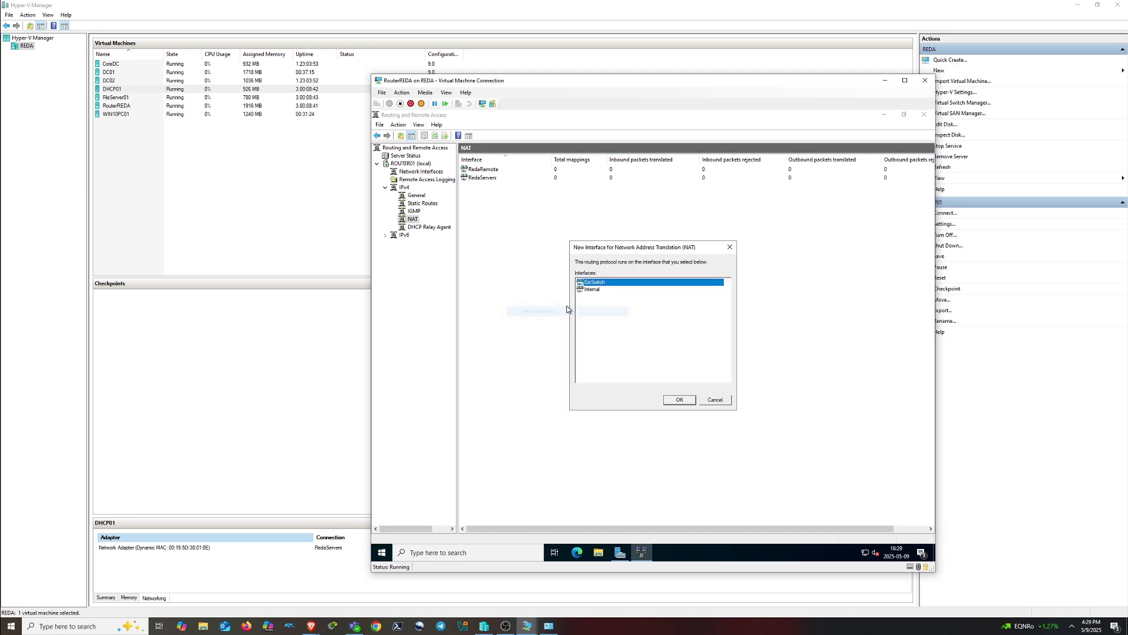
{"action": "left_click", "coordinate": [683, 402]}
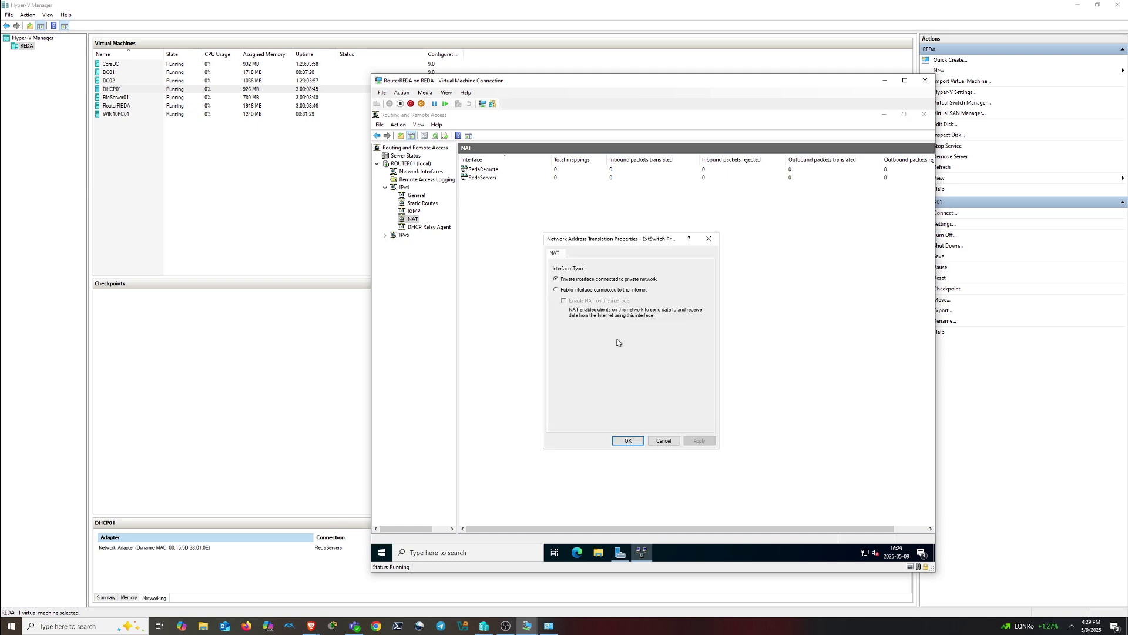
{"action": "left_click", "coordinate": [559, 290]}
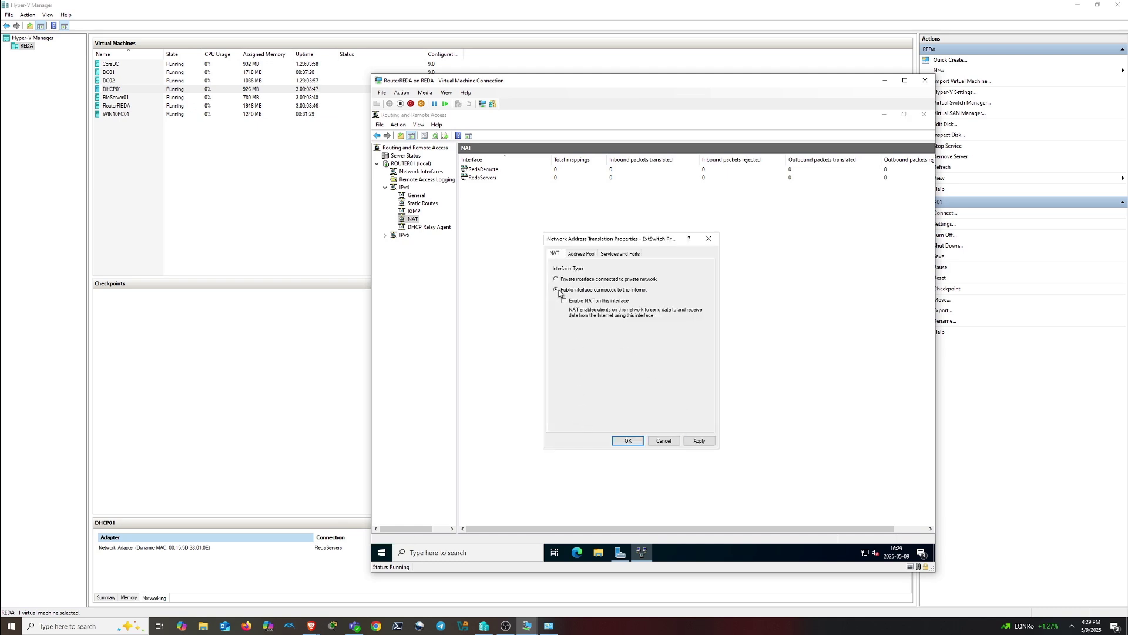
{"action": "left_click", "coordinate": [564, 301]}
{"action": "left_click", "coordinate": [698, 440]}
{"action": "left_click", "coordinate": [630, 441]}
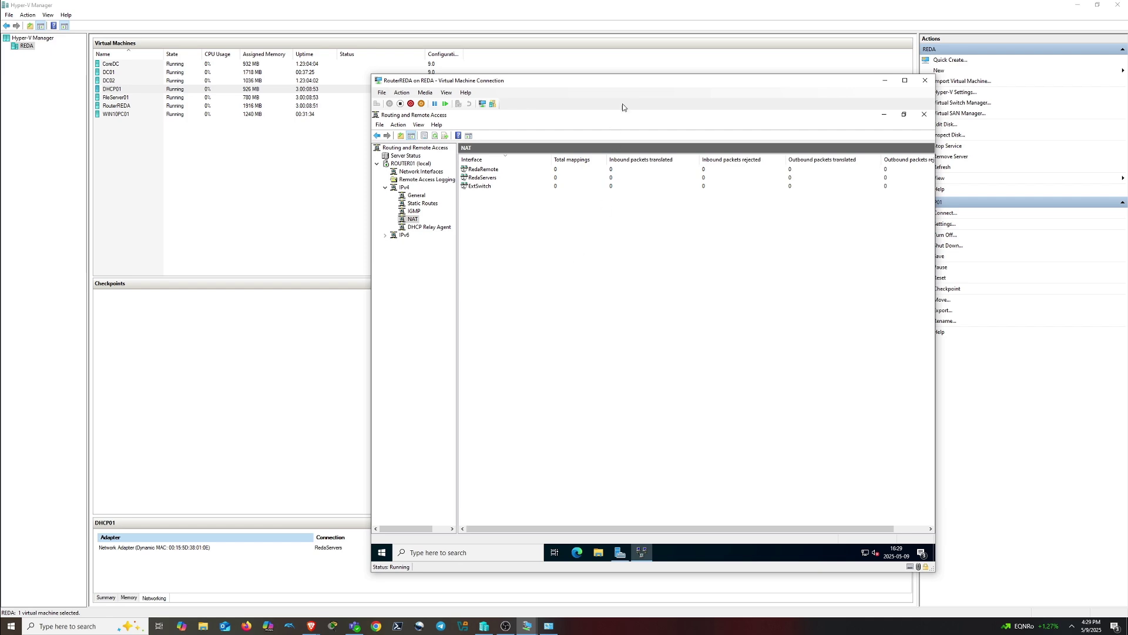
Sign in to the WIN10PC01 virtual machine as another user of the REDA domain, entering the account's user name and password
{"action": "left_click_drag", "start_coordinate": [625, 88], "coordinate": [752, 106]}
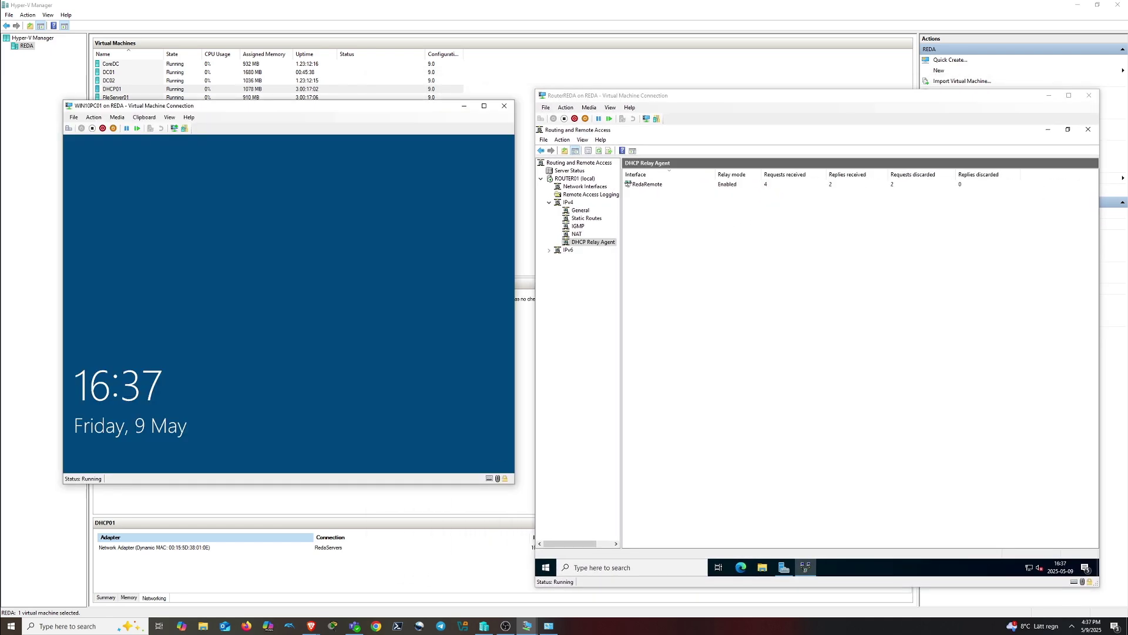
{"action": "left_click", "coordinate": [243, 393]}
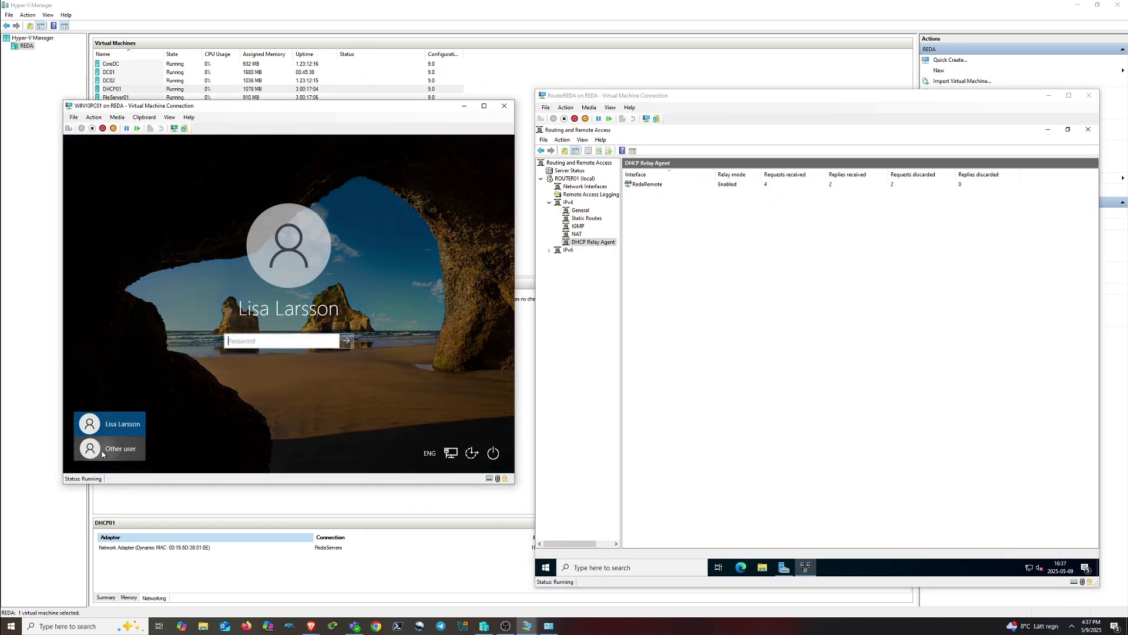
{"action": "type", "text": "R"}
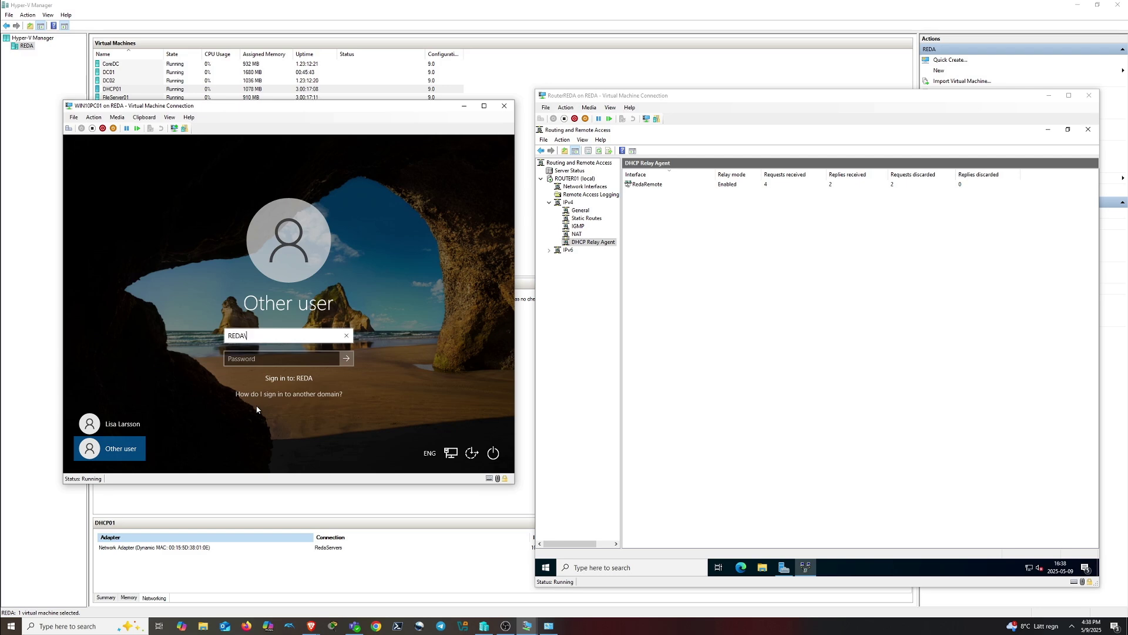
{"action": "type", "text": "EDA\reek"}
{"action": "key", "text": "Tab"}
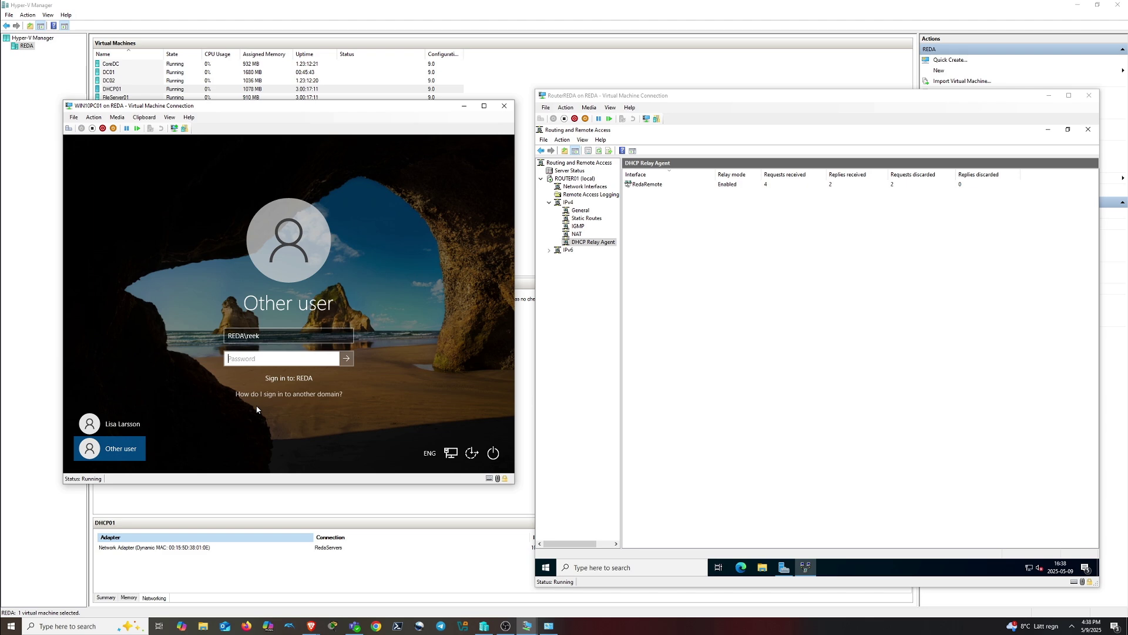
{"action": "type", "text": "••"}
{"action": "key", "text": "BackSpace"}
{"action": "key", "text": "BackSpace"}
{"action": "key", "text": "Return"}
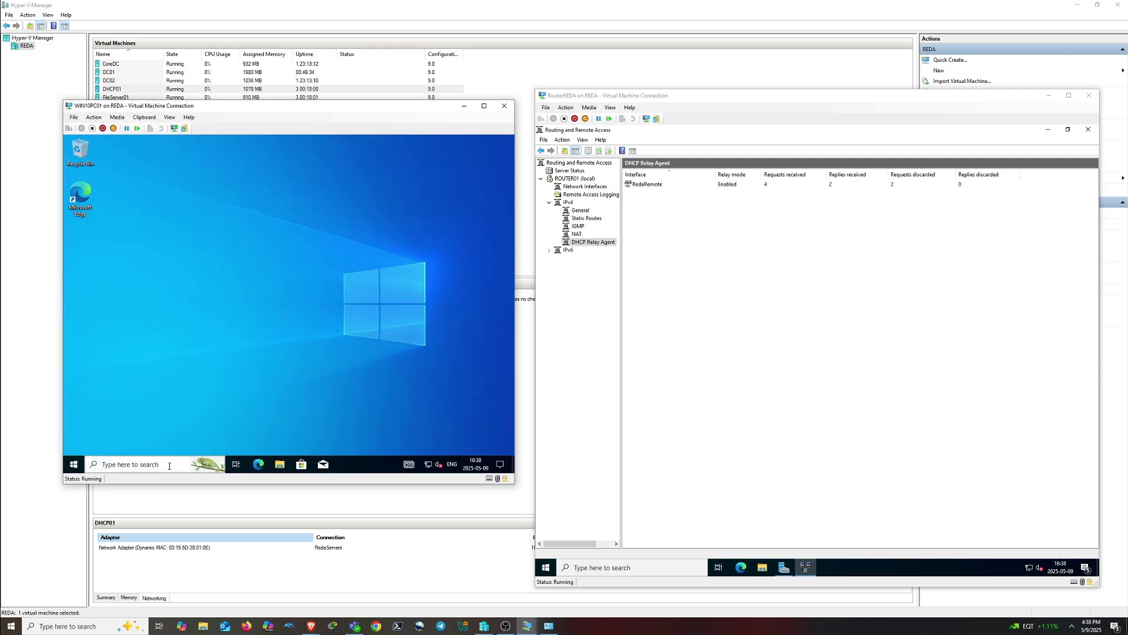
Open Network Connections on WIN10PC01 with ncpa.cpl, and disable and re-enable its Ethernet adapter
{"action": "left_click", "coordinate": [170, 466]}
{"action": "type", "text": "ncpa."}
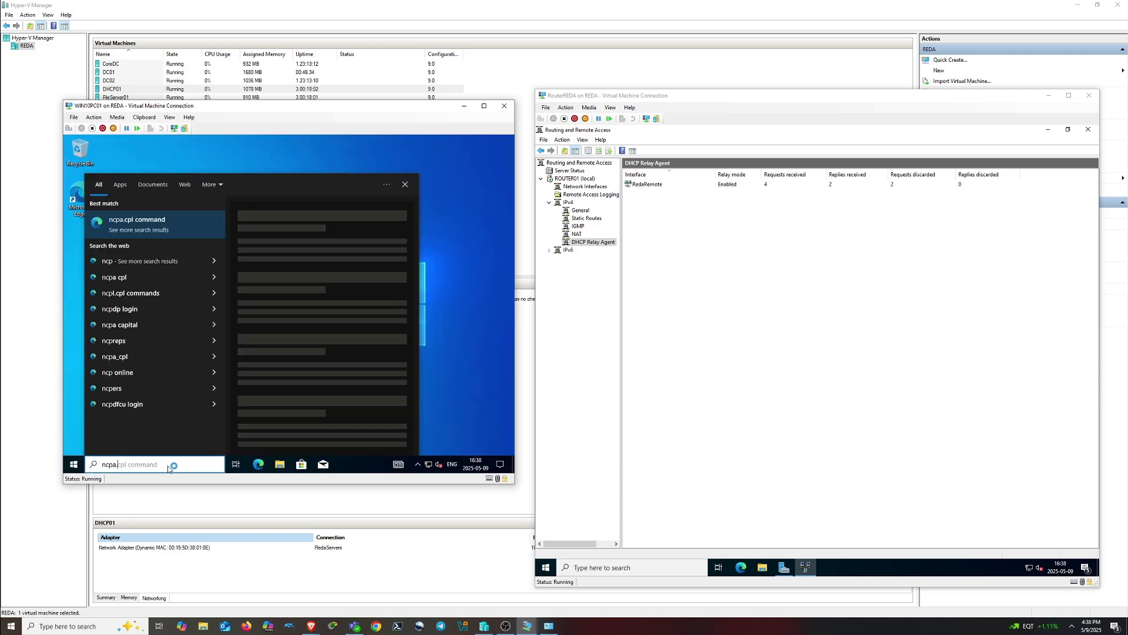
{"action": "type", "text": "cpl"}
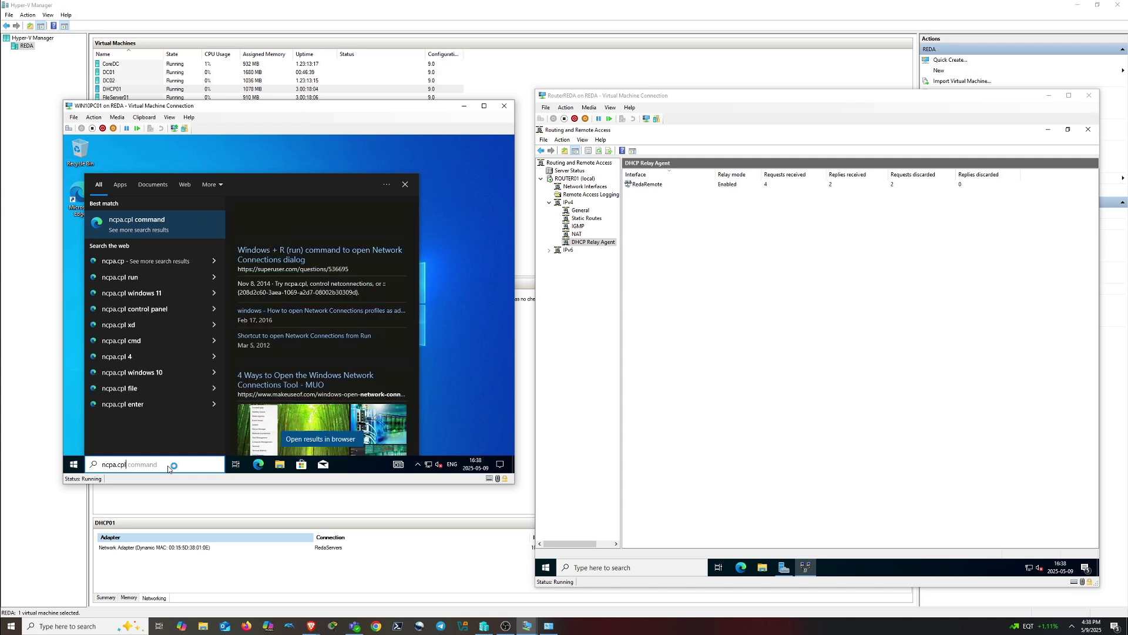
{"action": "key", "text": "Return"}
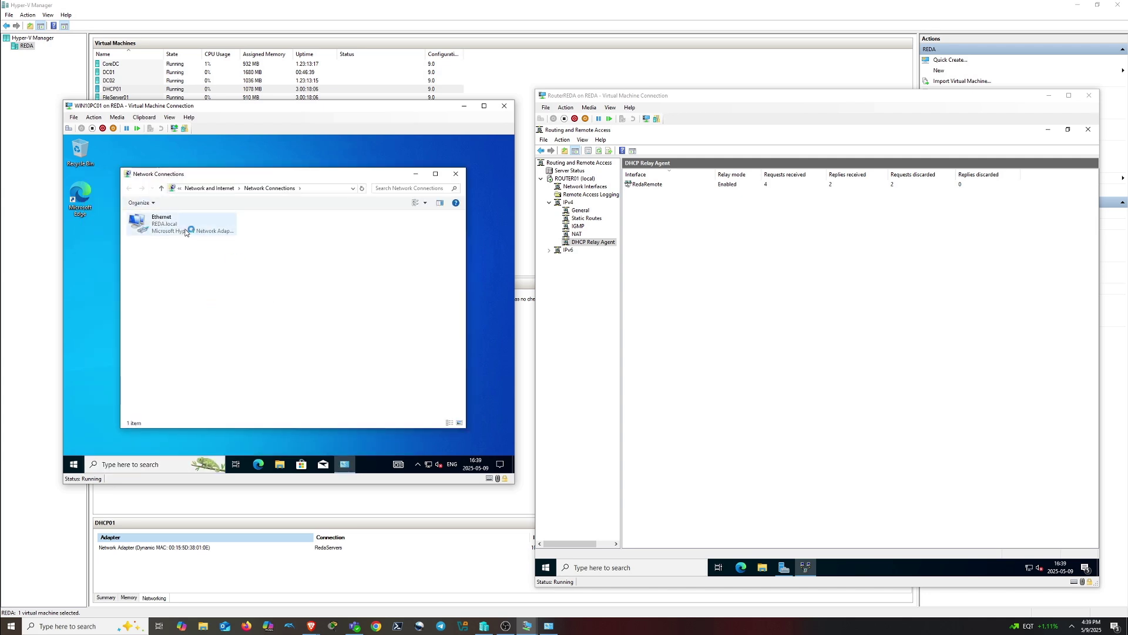
{"action": "left_click", "coordinate": [160, 231]}
{"action": "right_click", "coordinate": [160, 231]}
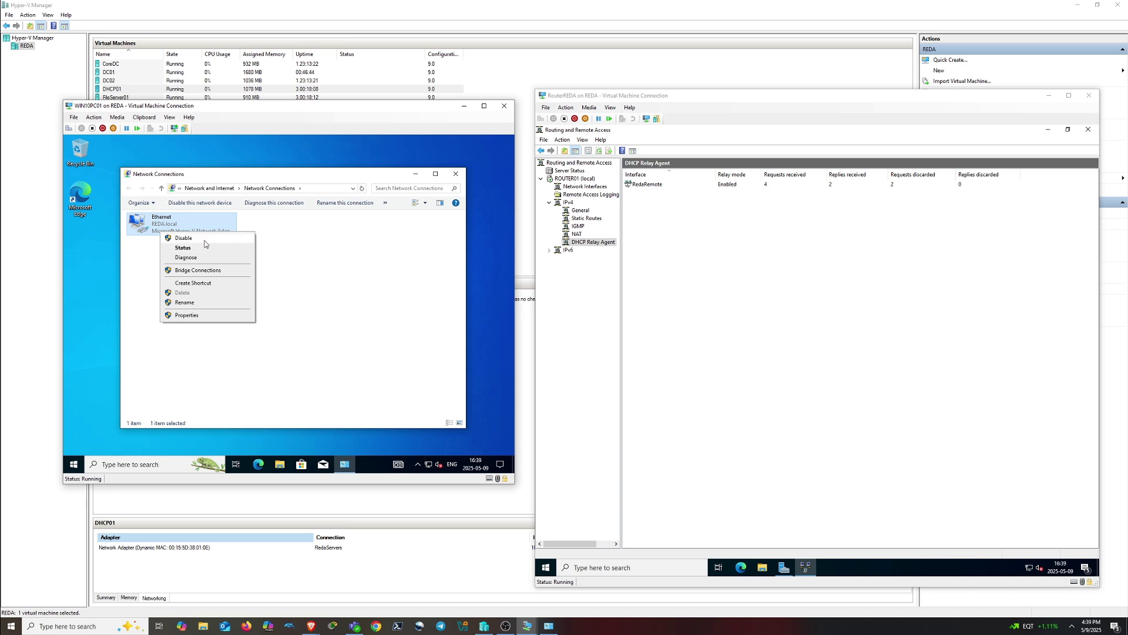
{"action": "left_click", "coordinate": [189, 238]}
{"action": "right_click", "coordinate": [160, 227]}
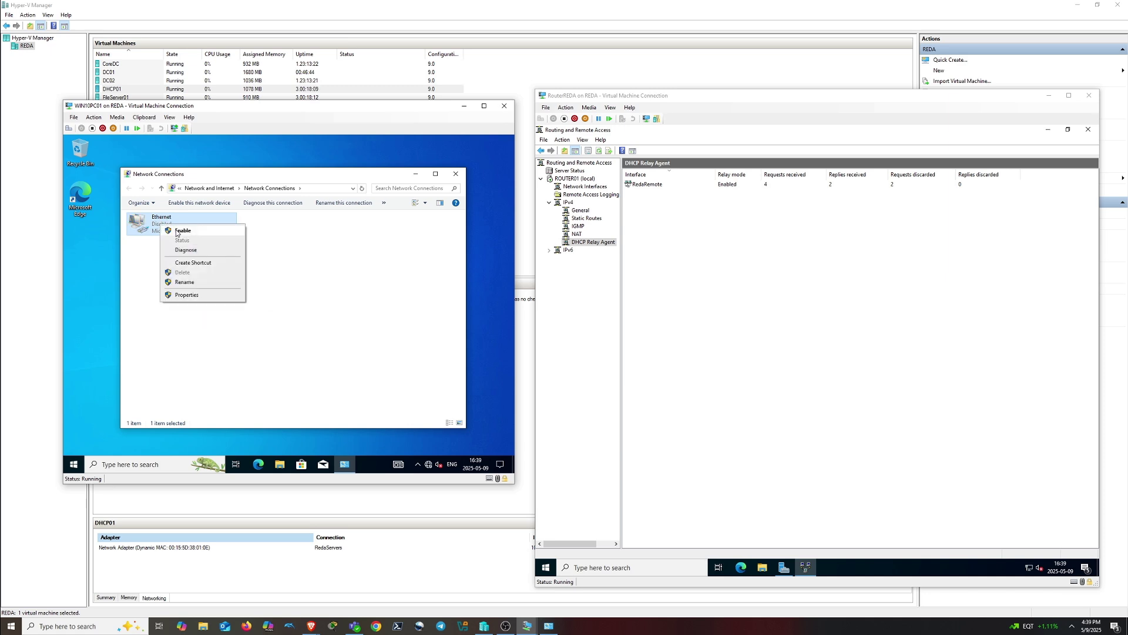
{"action": "left_click", "coordinate": [176, 234]}
Refresh the DHCP Relay Agent statistics on RouterREDA repeatedly to examine the requests and replies on the RedaRemote interface
{"action": "right_click", "coordinate": [781, 324]}
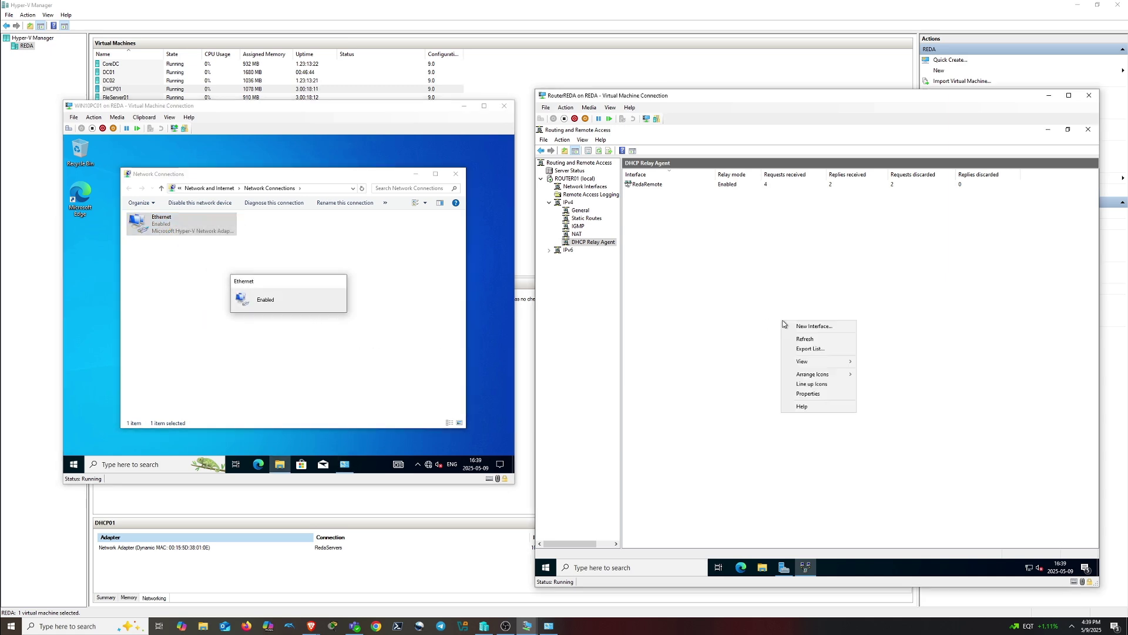
{"action": "left_click", "coordinate": [804, 339]}
{"action": "right_click", "coordinate": [817, 334]}
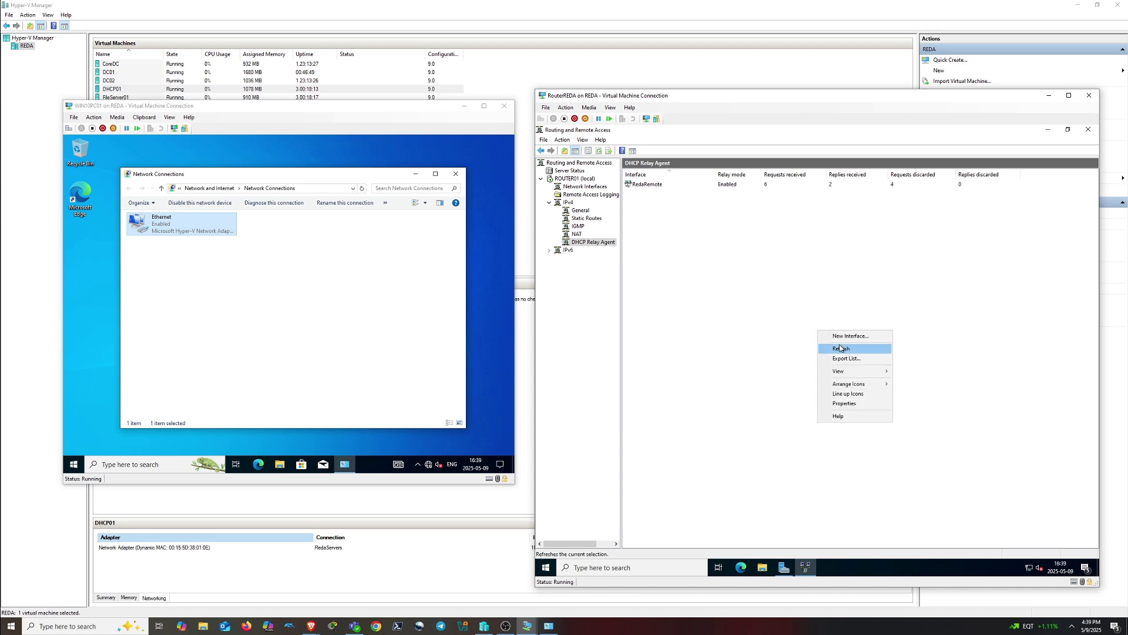
{"action": "left_click", "coordinate": [841, 348]}
{"action": "right_click", "coordinate": [815, 338]}
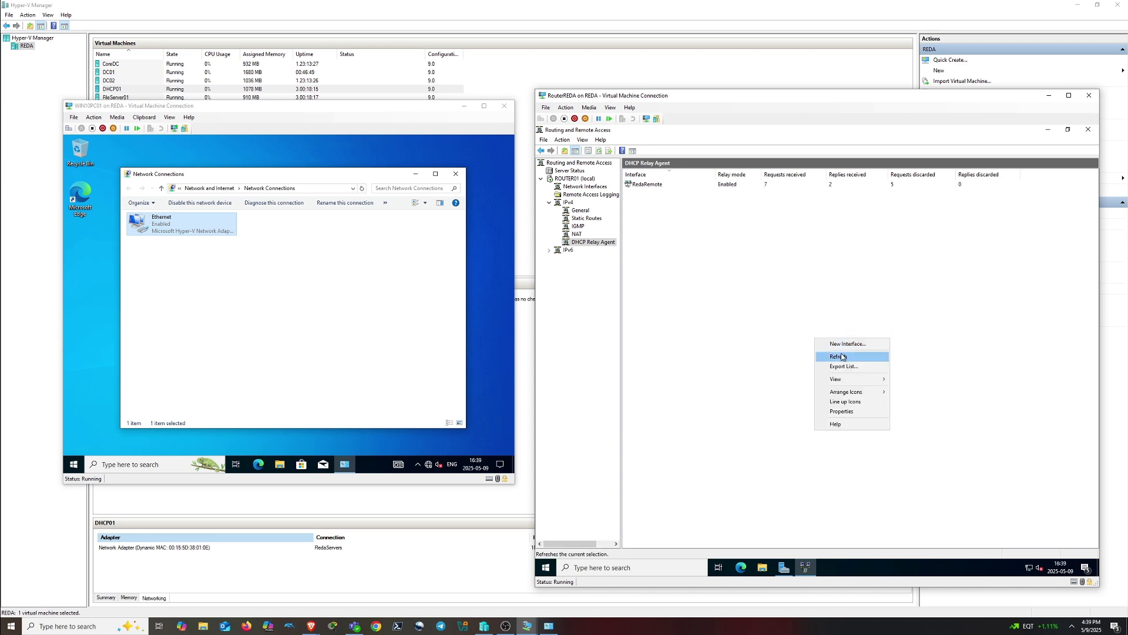
{"action": "left_click", "coordinate": [842, 357]}
{"action": "right_click", "coordinate": [799, 344]}
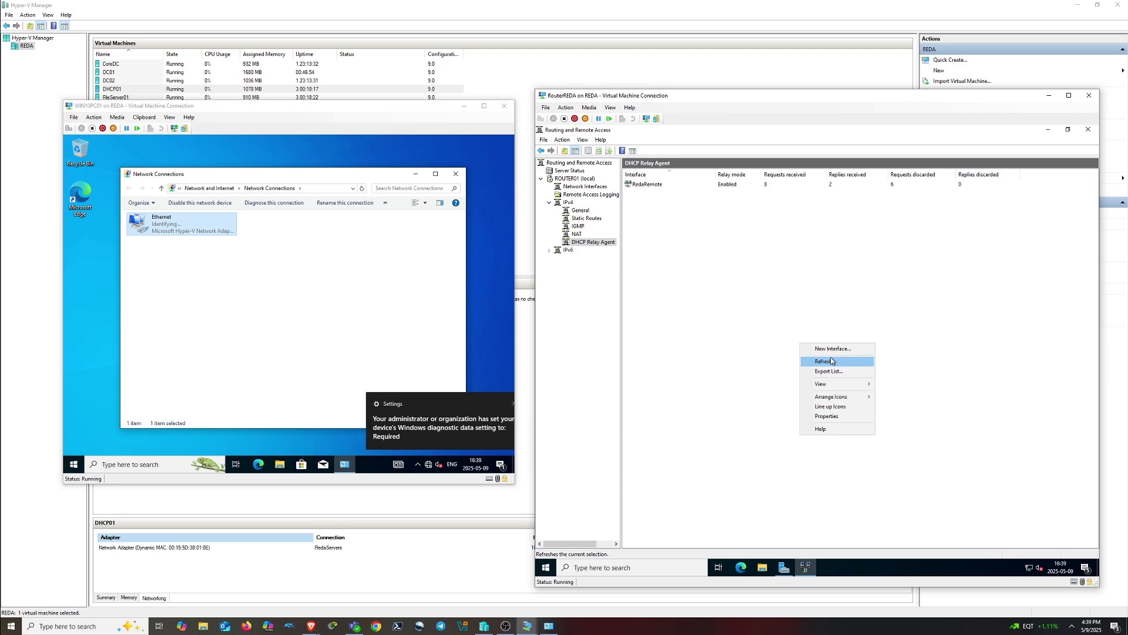
{"action": "left_click", "coordinate": [830, 359]}
{"action": "right_click", "coordinate": [796, 348]}
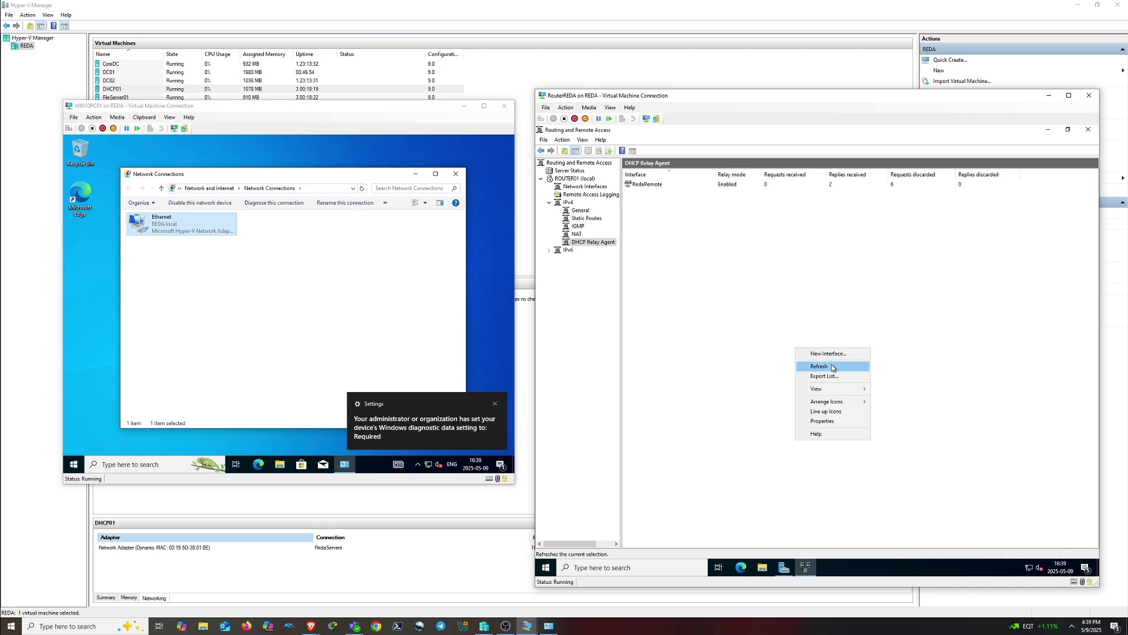
{"action": "left_click", "coordinate": [831, 368]}
{"action": "right_click", "coordinate": [756, 345]}
{"action": "left_click", "coordinate": [775, 364]}
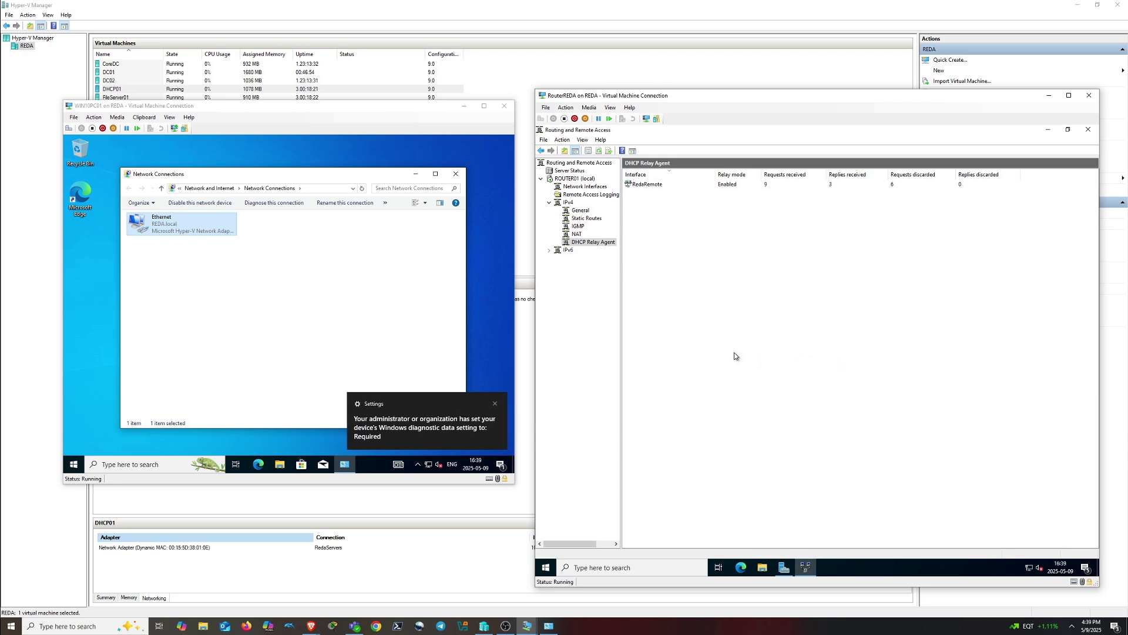
Check WIN10PC01's IP configuration with ipconfig /all in an elevated Command Prompt, closing it and Network Connections when done
{"action": "left_click", "coordinate": [170, 464]}
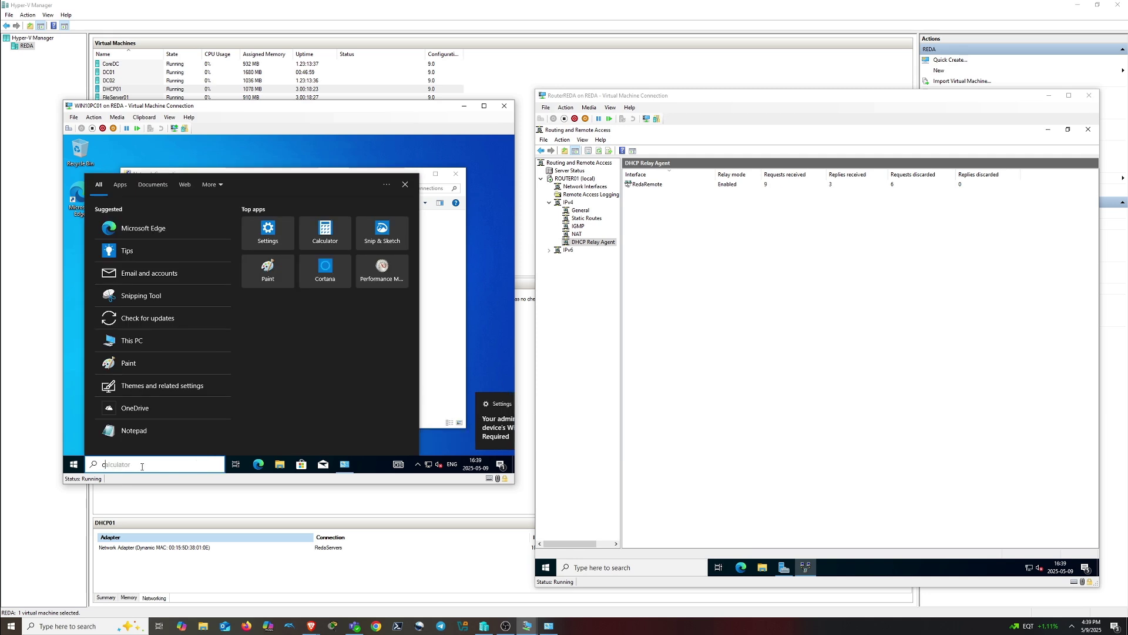
{"action": "type", "text": "cmd"}
{"action": "key", "text": "ctrl+shift+Return"}
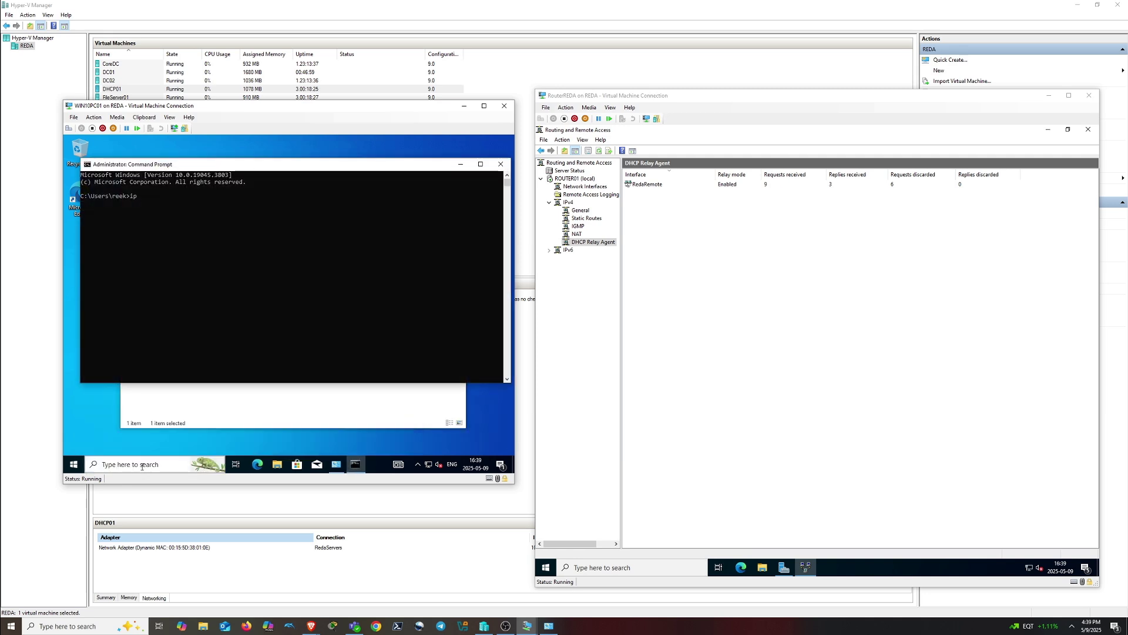
{"action": "type", "text": "ipconfig /all"}
{"action": "key", "text": "Return"}
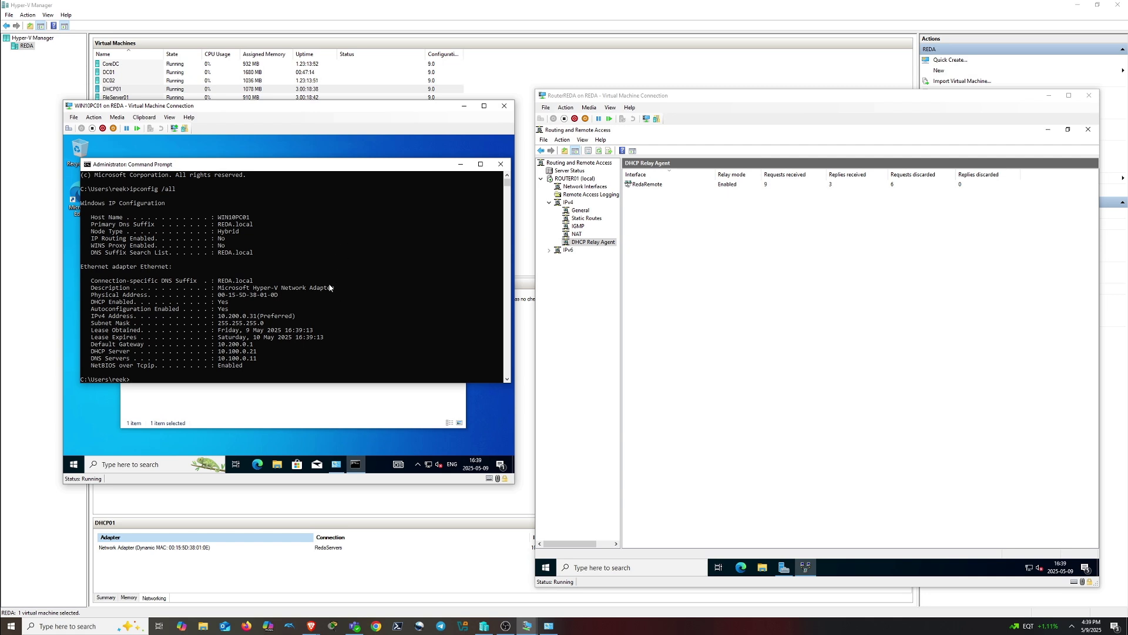
{"action": "left_click", "coordinate": [500, 164]}
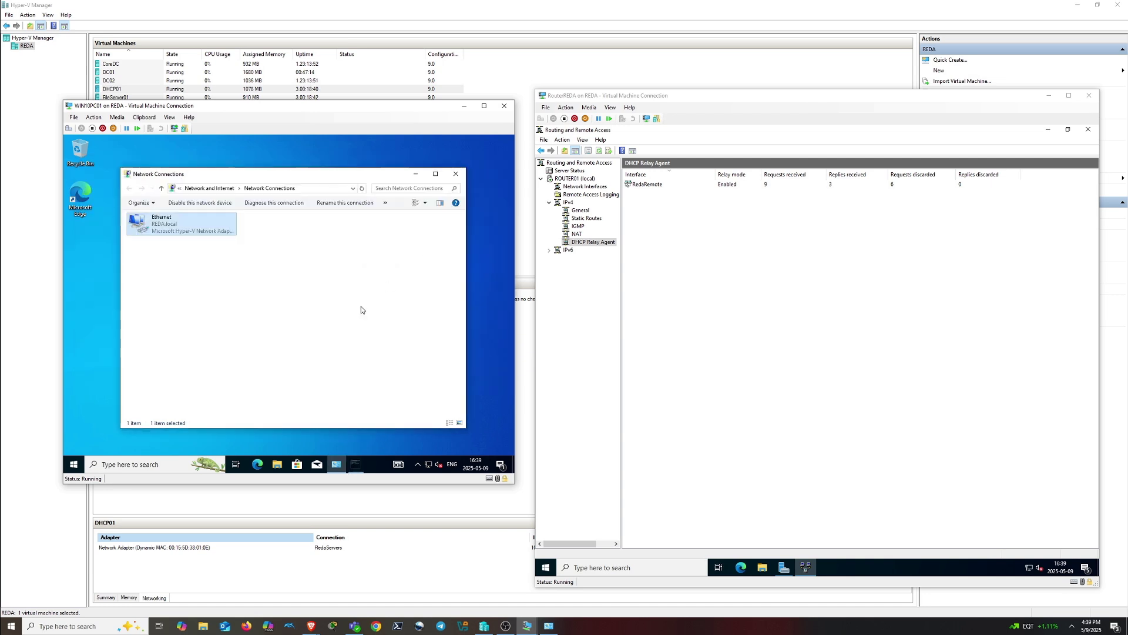
{"action": "left_click", "coordinate": [292, 304]}
{"action": "left_click", "coordinate": [455, 174]}
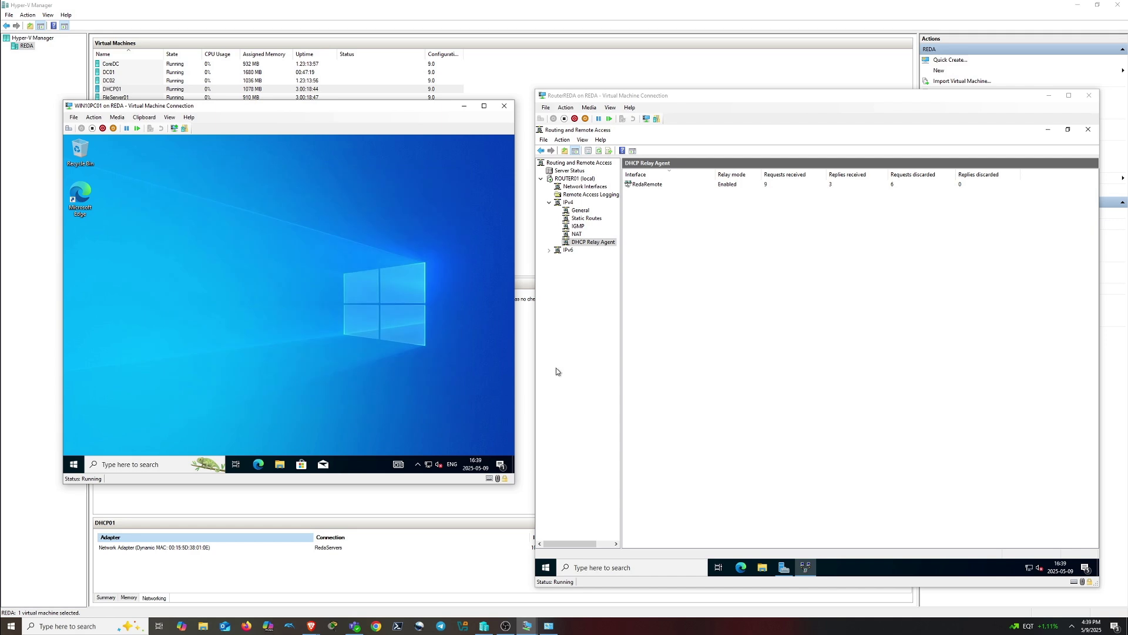
Display the NAT interface statistics in Routing and Remote Access on RouterREDA
{"action": "left_click", "coordinate": [576, 235]}
{"action": "right_click", "coordinate": [722, 231]}
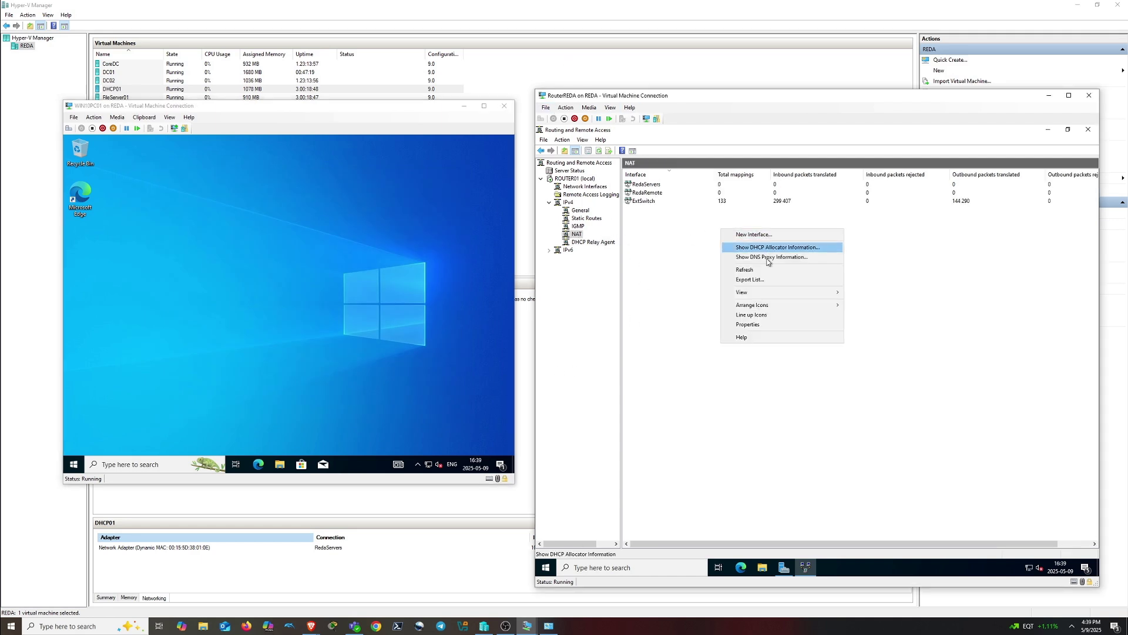
{"action": "left_click", "coordinate": [768, 259]}
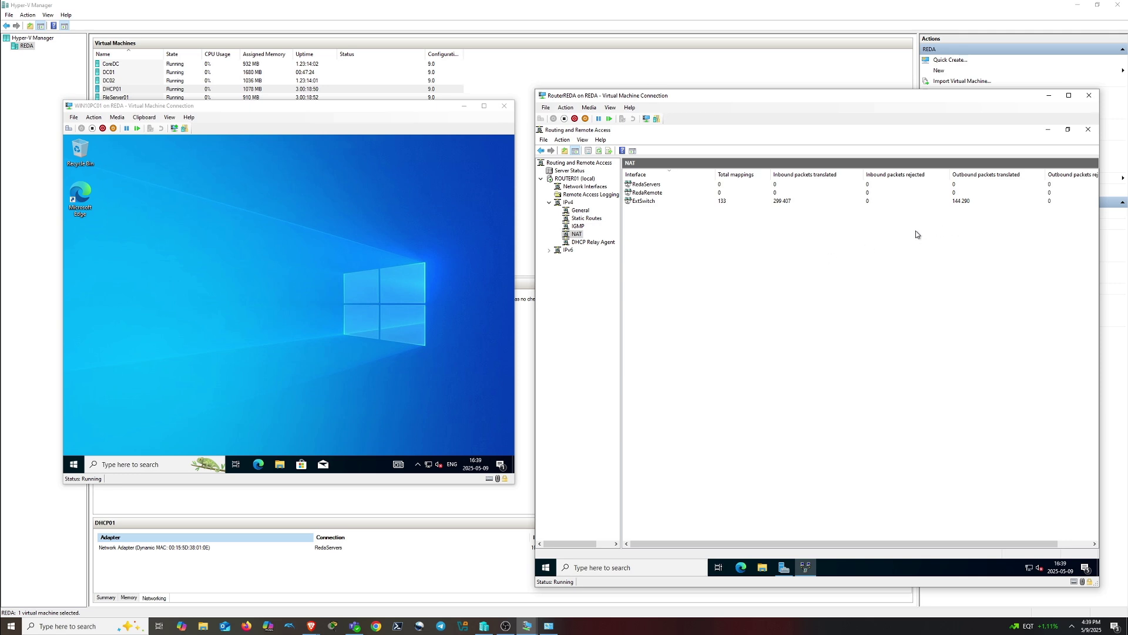
Ping 8.8.8.8 from an elevated Command Prompt on WIN10PC01 to test Internet access
{"action": "left_click", "coordinate": [198, 431]}
{"action": "key", "text": "super"}
{"action": "type", "text": "cmd"}
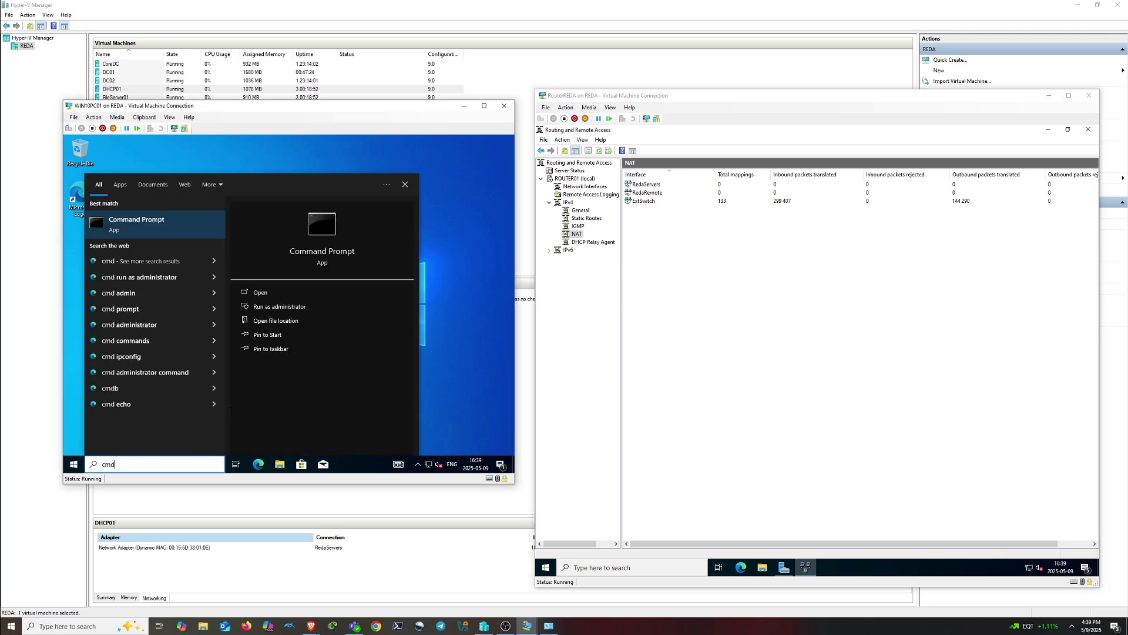
{"action": "key", "text": "ctrl+shift+Return"}
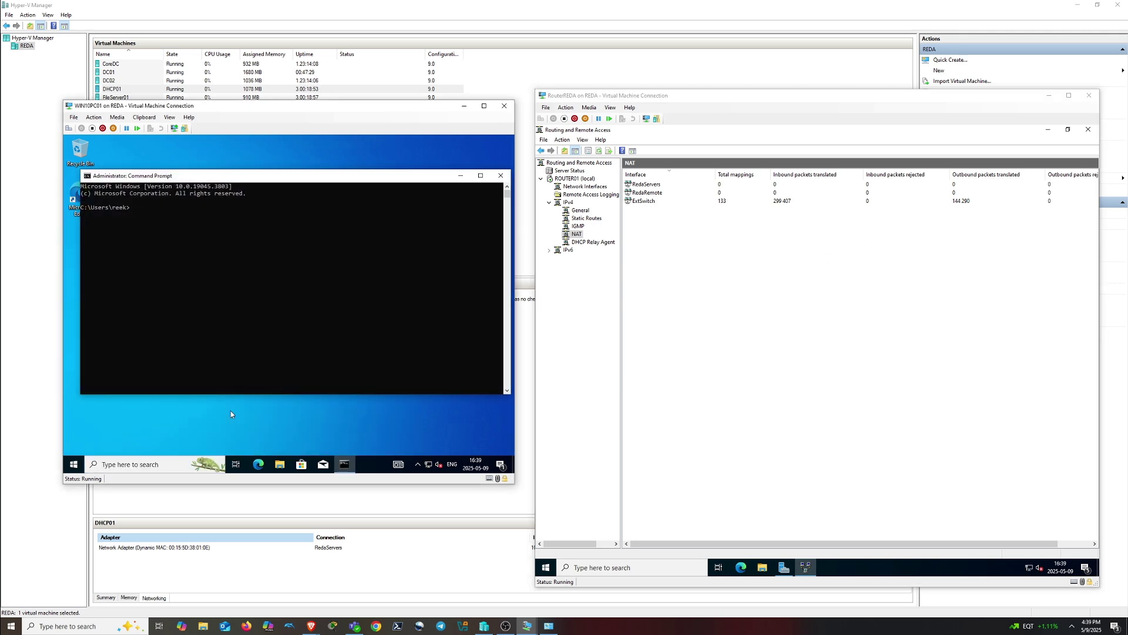
{"action": "type", "text": "ping 8.8.8.8"}
{"action": "key", "text": "Return"}
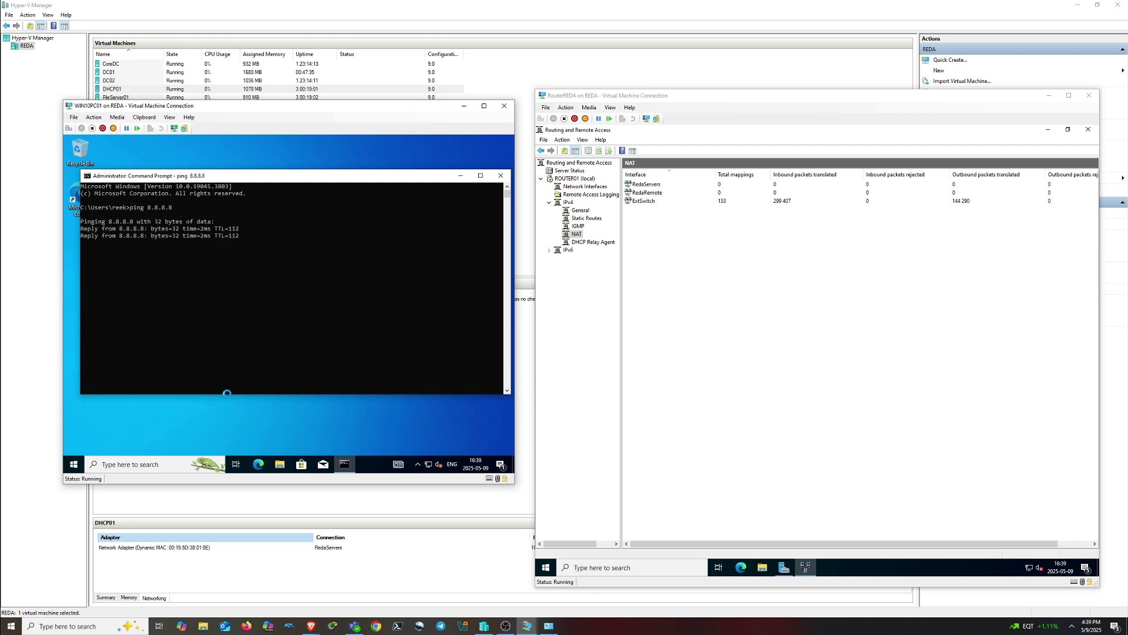
Refresh the NAT statistics on RouterREDA to examine the ExtSwitch interface's mappings and translated packets
{"action": "right_click", "coordinate": [715, 306]}
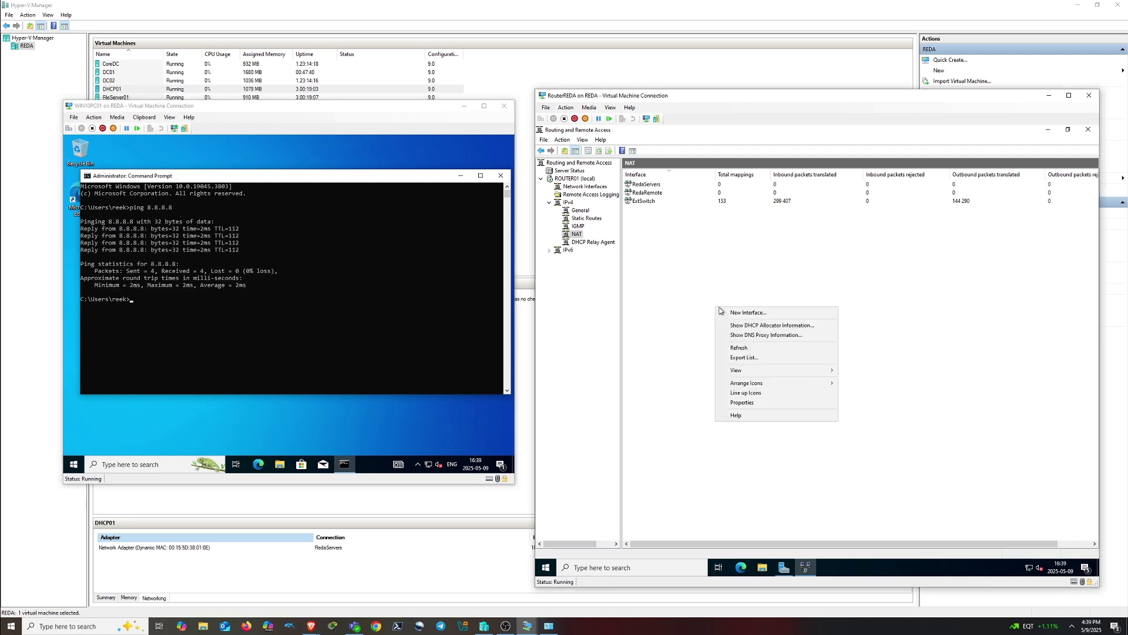
{"action": "left_click", "coordinate": [752, 352]}
{"action": "right_click", "coordinate": [762, 288]}
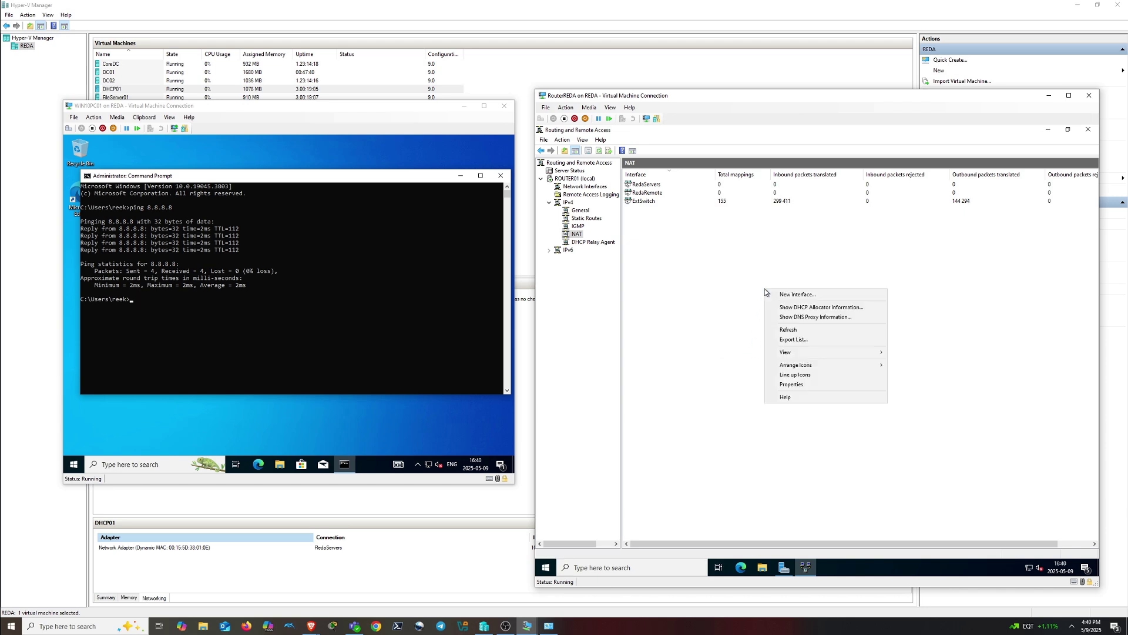
{"action": "left_click", "coordinate": [795, 330]}
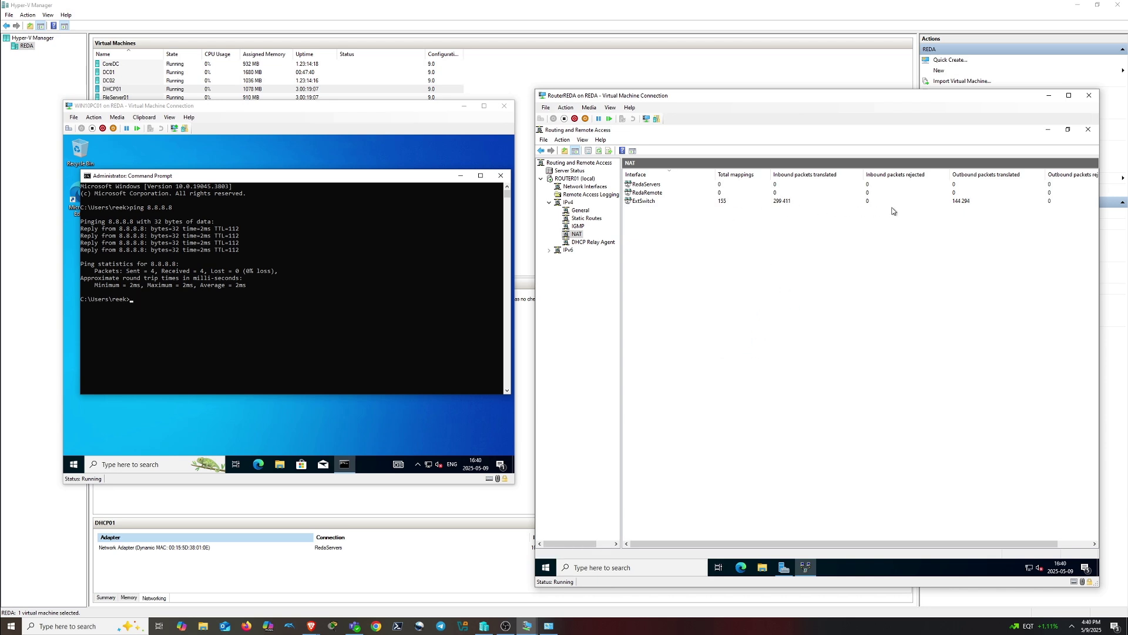
Switch to Microsoft Edge on WIN10PC01, open google.se in a new tab replacing the welcome tab, and dismiss Google's cookie prompt
{"action": "left_click", "coordinate": [188, 316]}
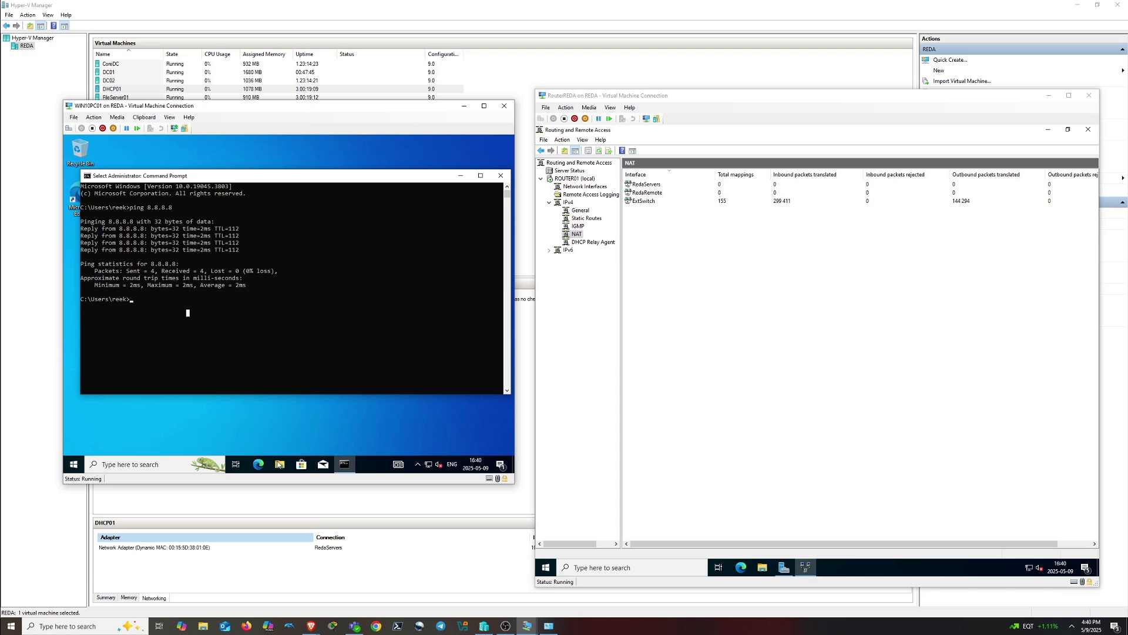
{"action": "left_click", "coordinate": [280, 465]}
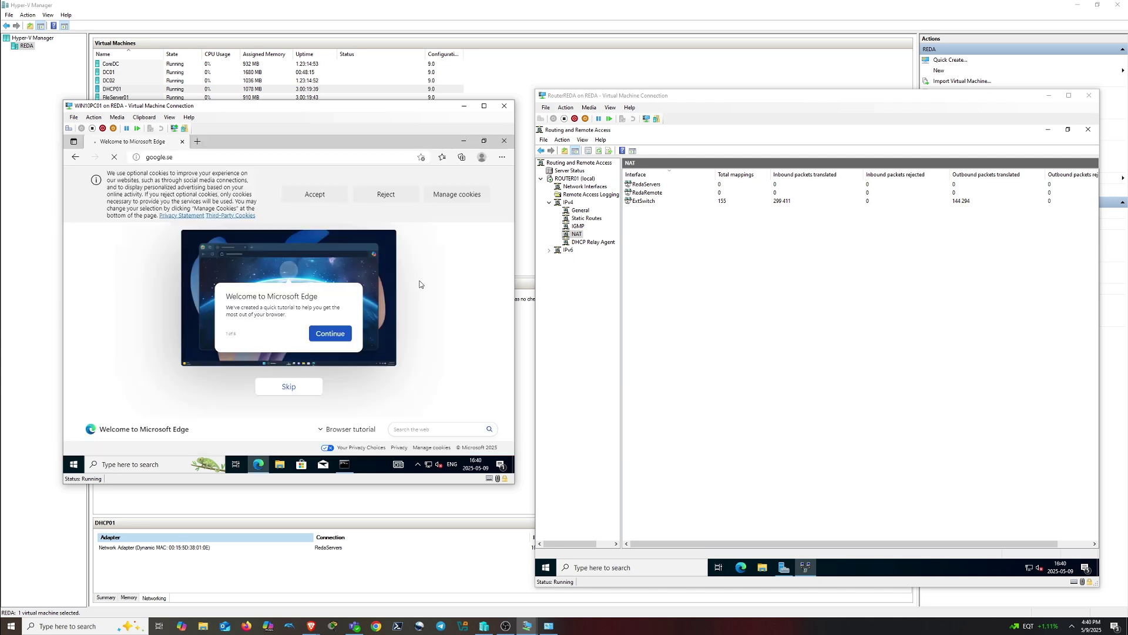
{"action": "left_click", "coordinate": [196, 142]}
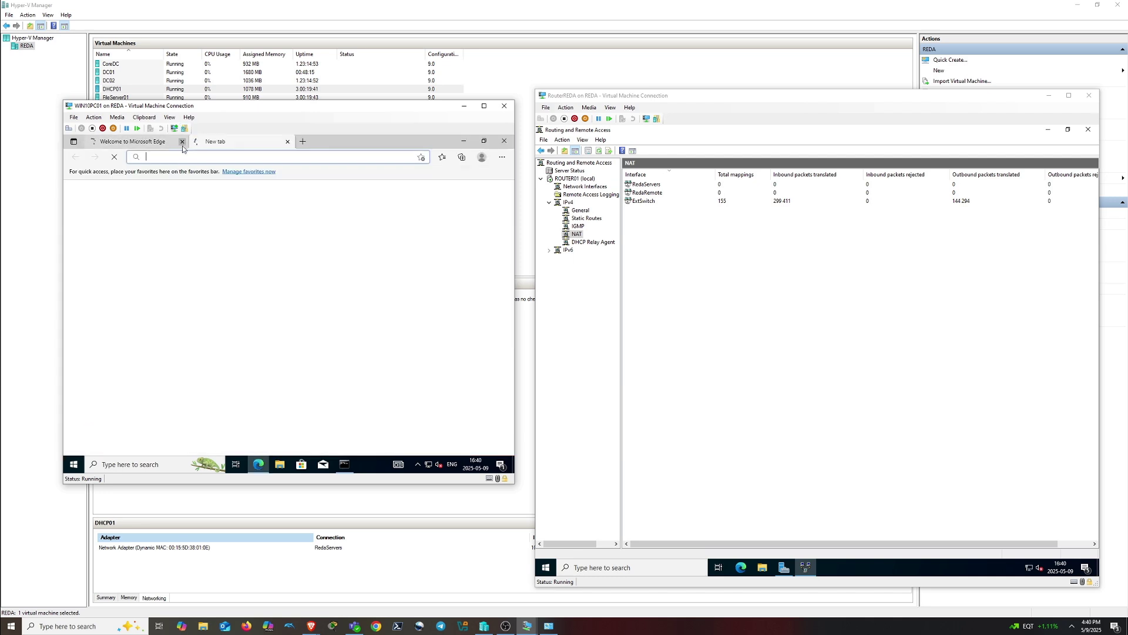
{"action": "left_click", "coordinate": [183, 142]}
{"action": "type", "text": "google.se"}
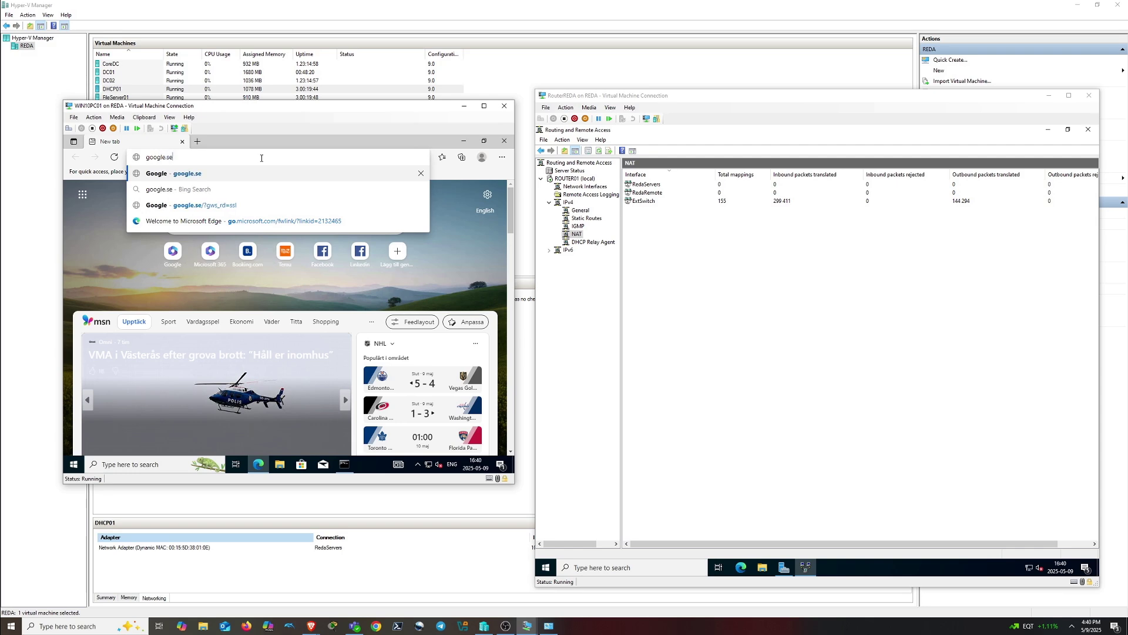
{"action": "key", "text": "Return"}
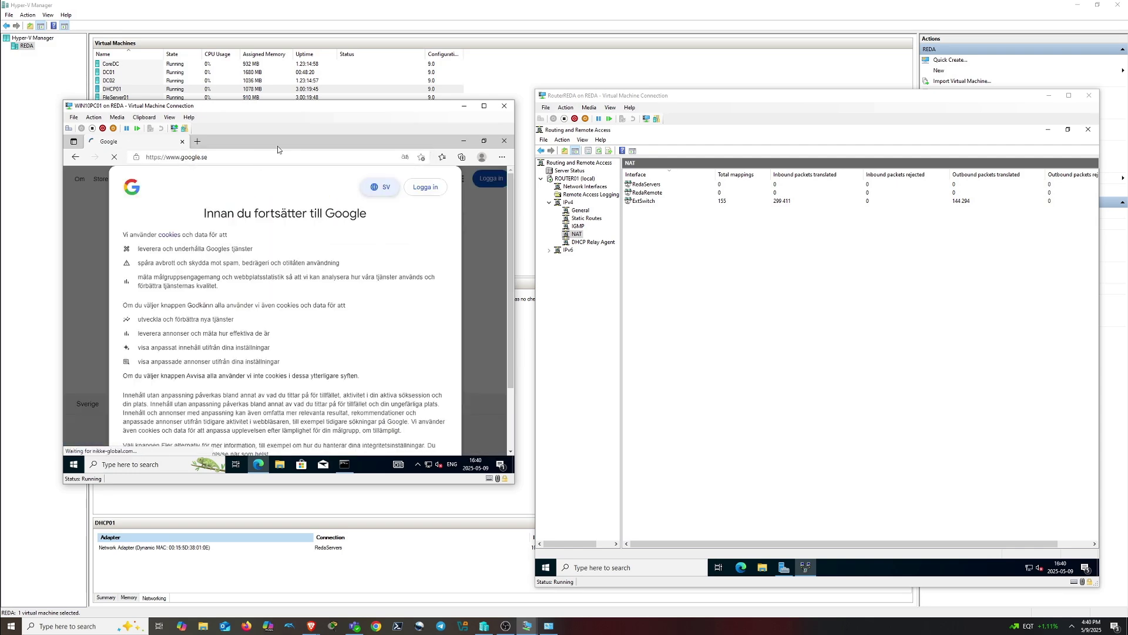
{"action": "scroll", "coordinate": [375, 402], "scroll_direction": "down", "scroll_amount": 5}
{"action": "left_click", "coordinate": [375, 402]}
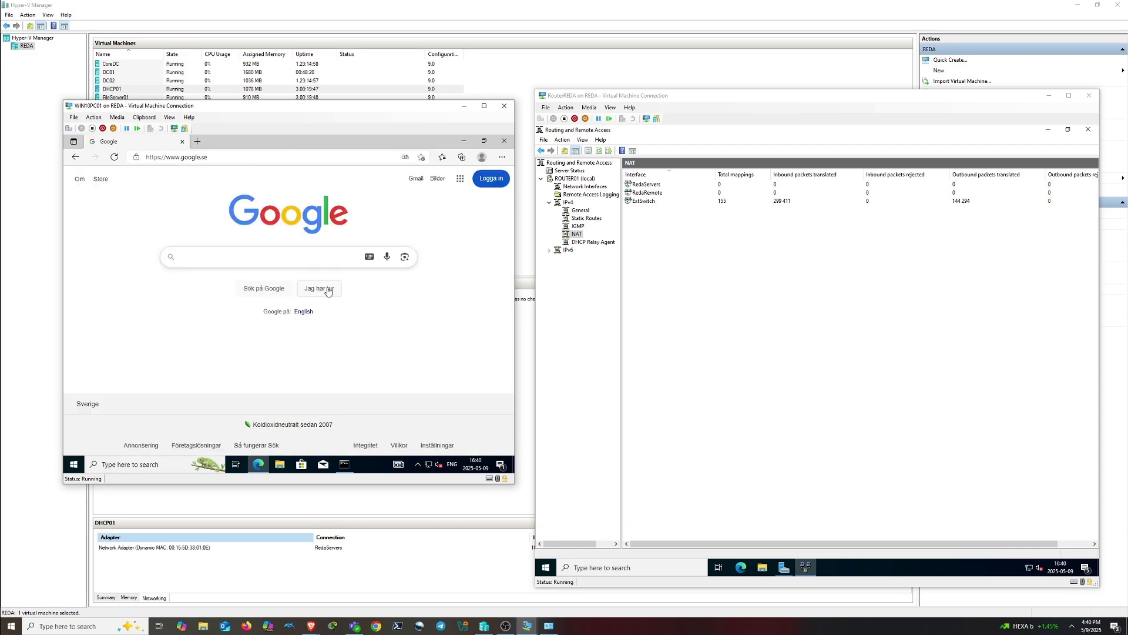
Search Google for Wikipedia and open the Swedish Wikipedia main page from the results
{"action": "left_click", "coordinate": [245, 252]}
{"action": "type", "text": "wikipeda"}
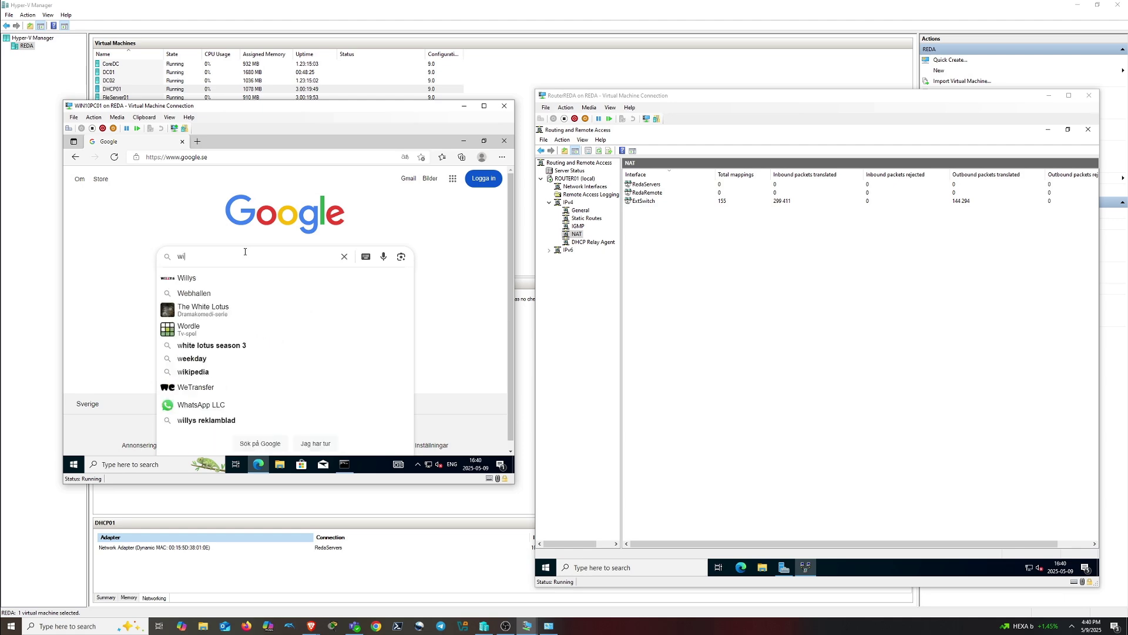
{"action": "key", "text": "Return"}
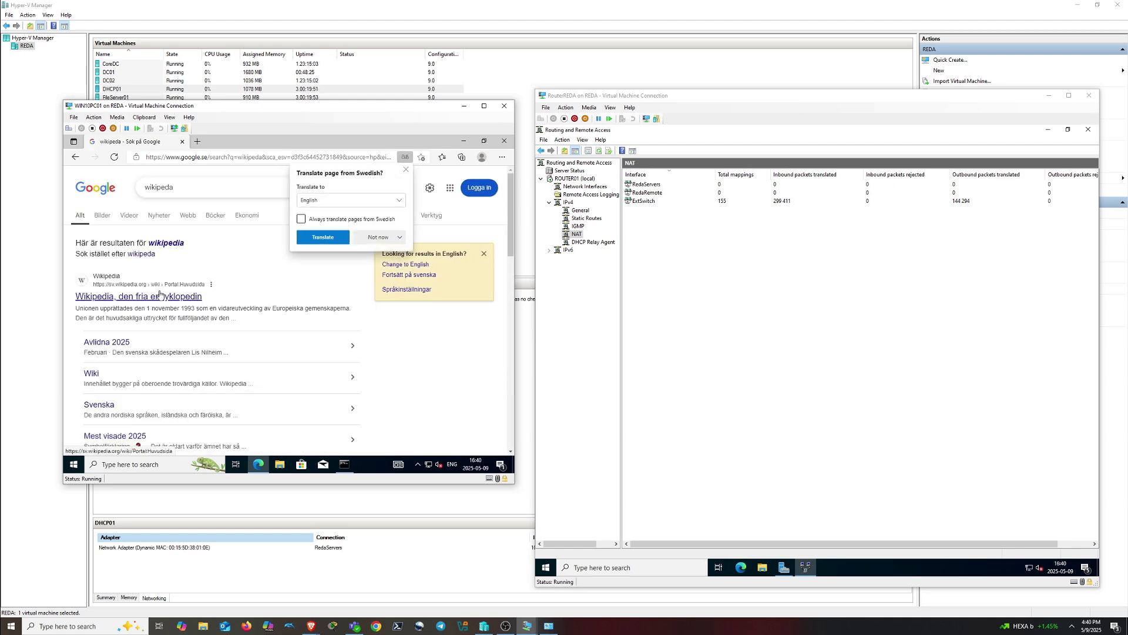
{"action": "left_click", "coordinate": [156, 297]}
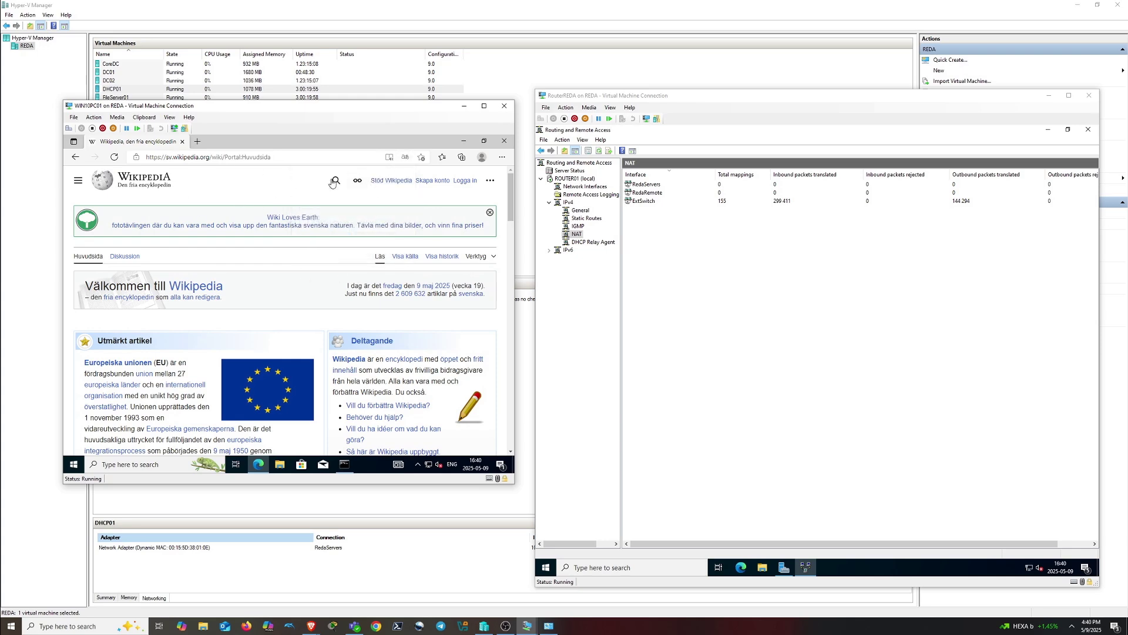
Search Swedish Wikipedia for "nat"
{"action": "left_click", "coordinate": [334, 182]}
{"action": "type", "text": "nat"}
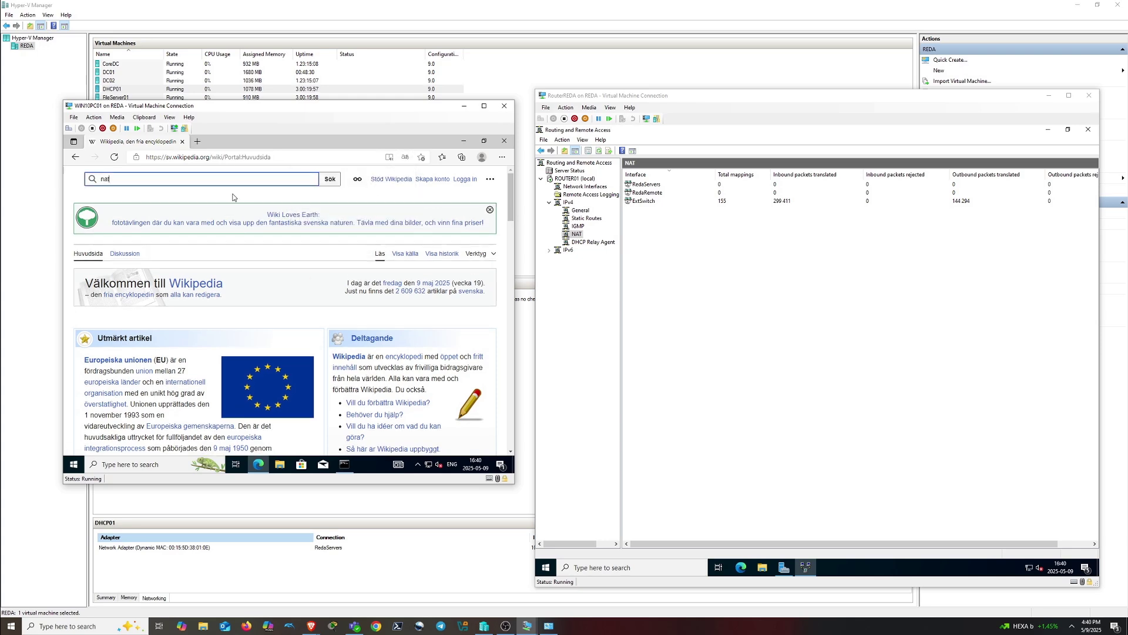
{"action": "key", "text": "Return"}
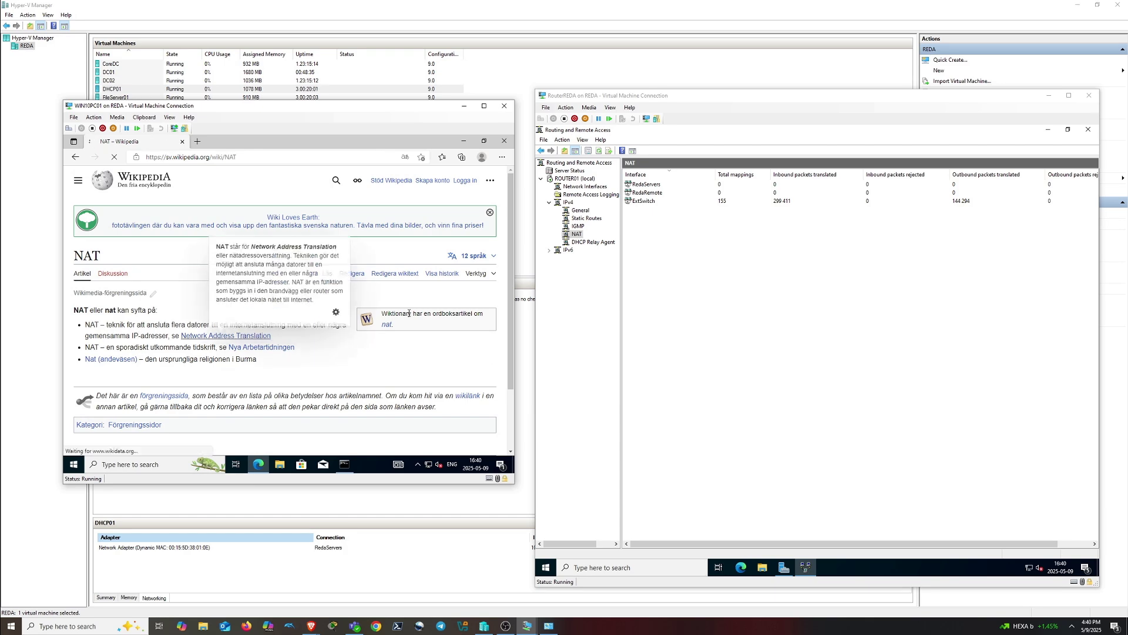
Open Wikipedia's Network Address Translation article, switch it to the English version, and skim its opening sections
{"action": "left_click", "coordinate": [221, 335]}
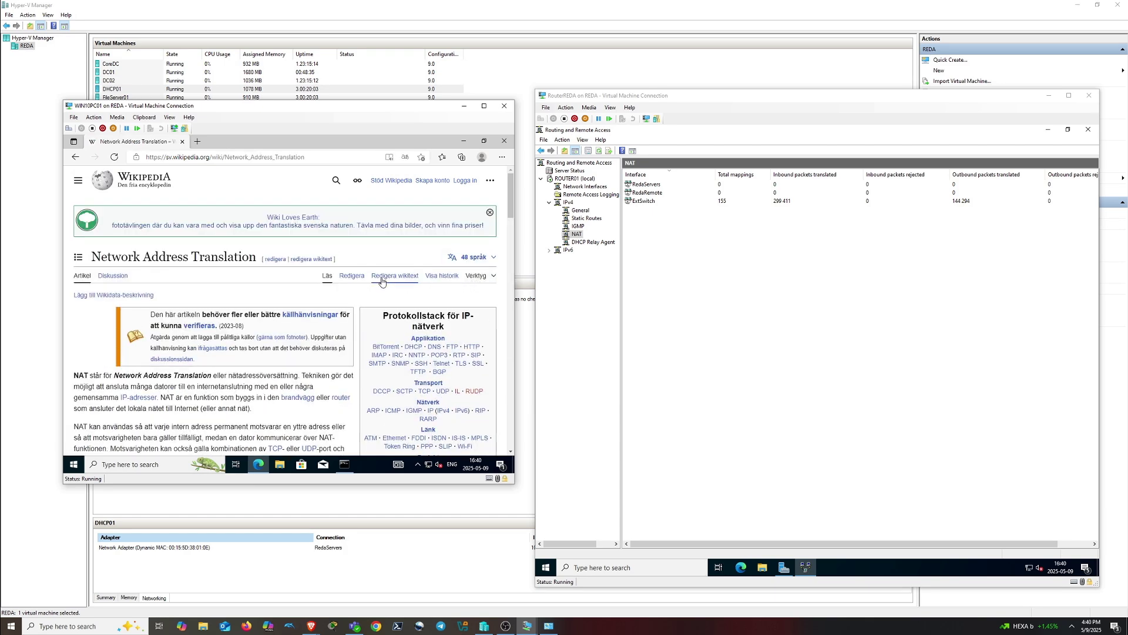
{"action": "left_click", "coordinate": [483, 278]}
{"action": "left_click", "coordinate": [218, 313]}
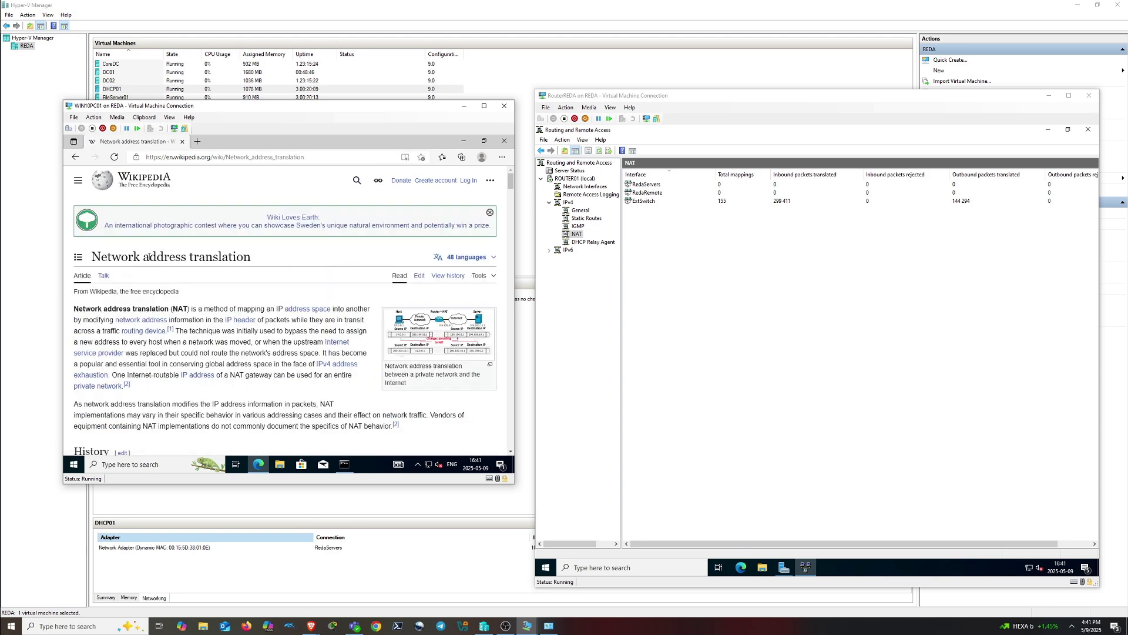
{"action": "scroll", "coordinate": [346, 308], "scroll_direction": "down", "scroll_amount": 10}
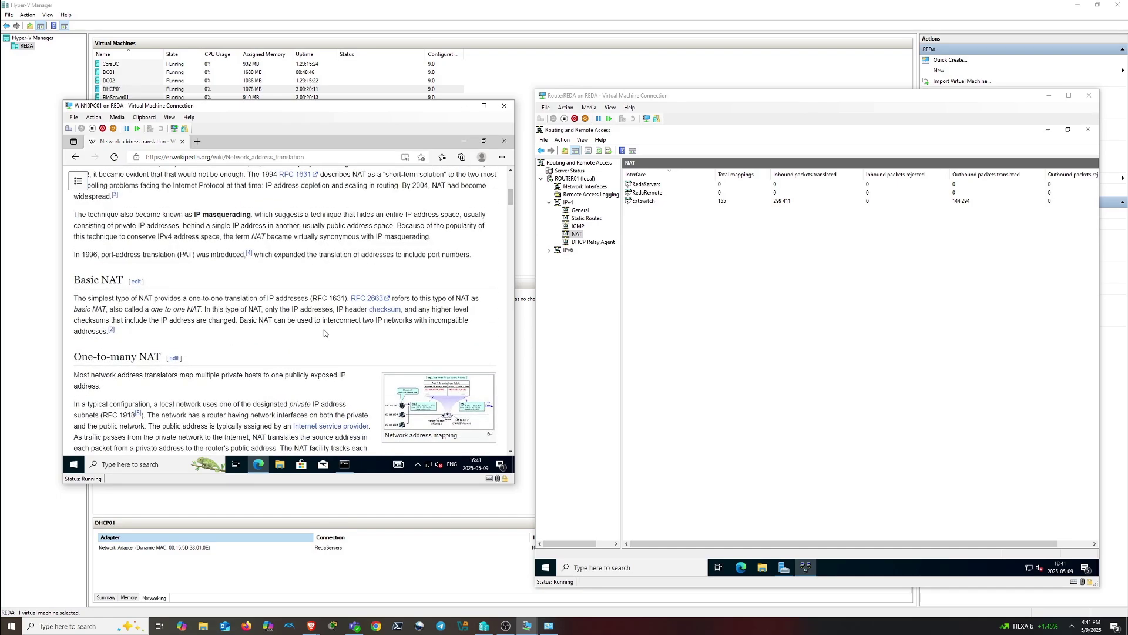
{"action": "scroll", "coordinate": [329, 333], "scroll_direction": "up", "scroll_amount": 10}
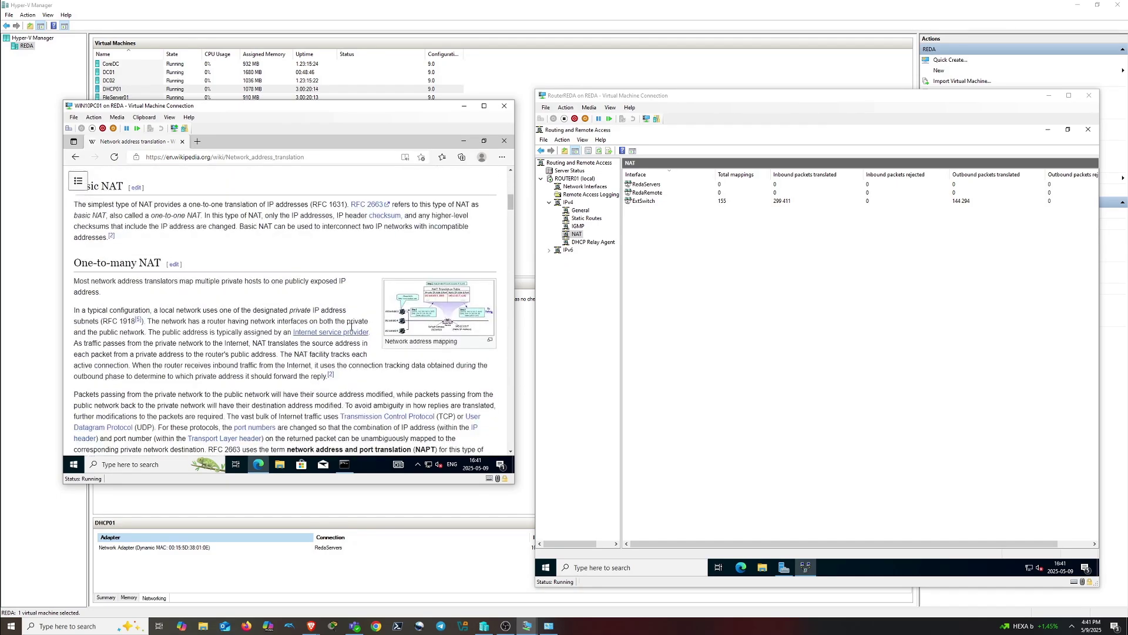
Refresh RouterREDA's NAT interface list to check the ExtSwitch translation statistics after the Wikipedia browsing
{"action": "right_click", "coordinate": [722, 291]}
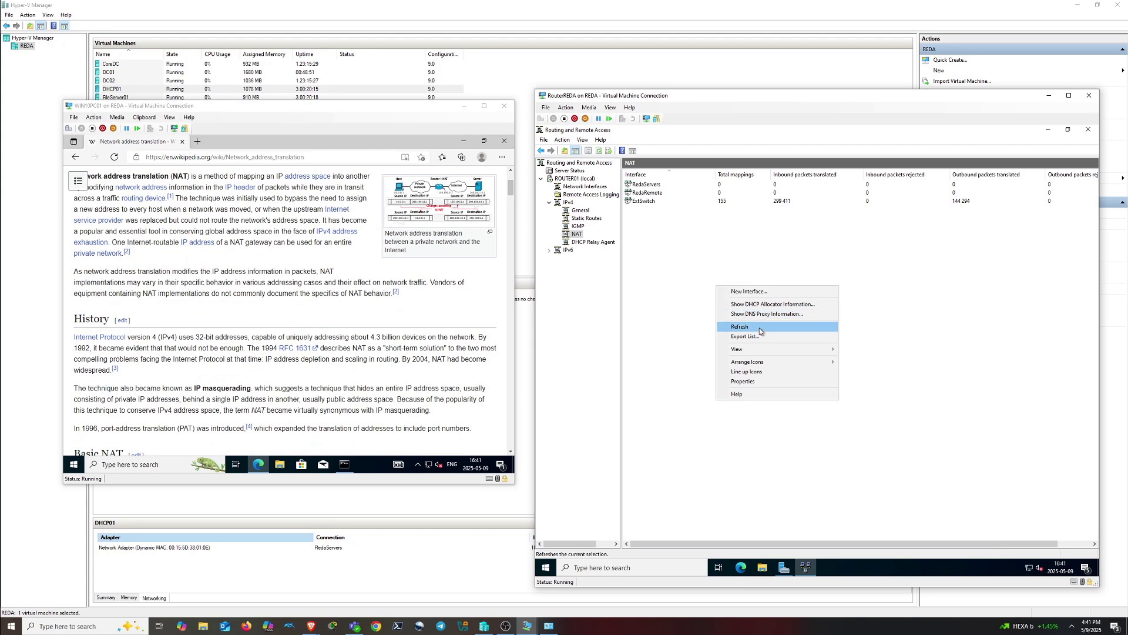
{"action": "left_click", "coordinate": [732, 327]}
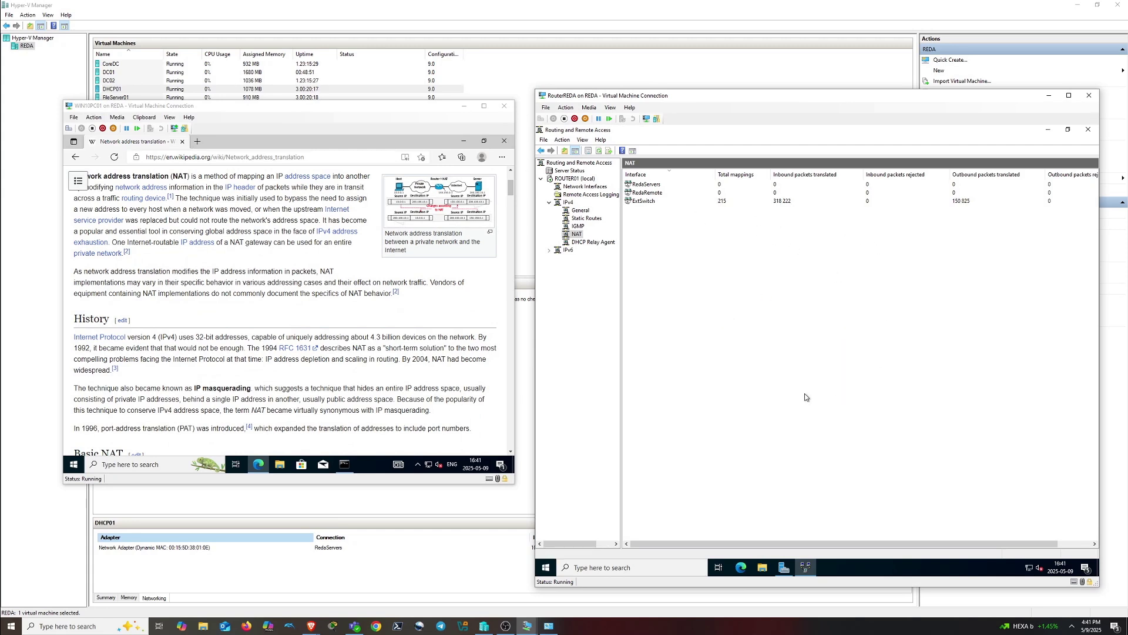